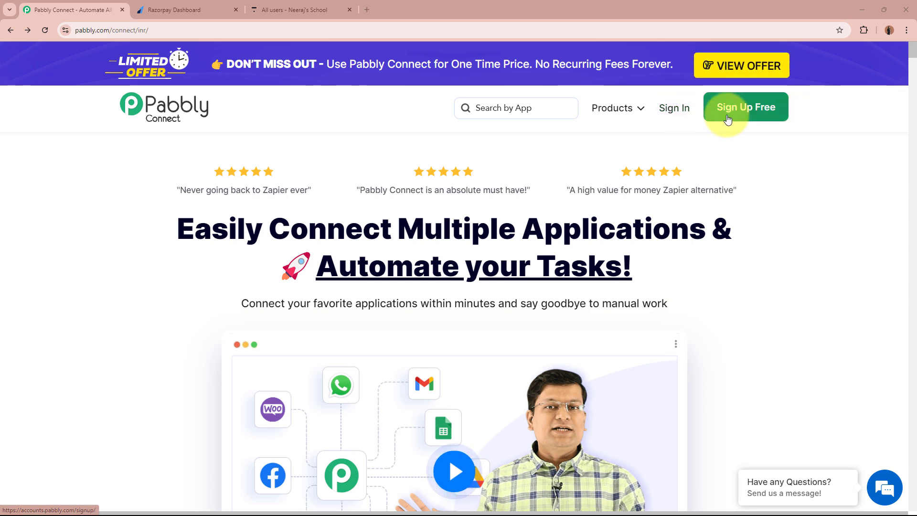
# - Sign in to Pabbly and open the Pabbly Connect Dashboard in a new tab
pyautogui.click(684, 113)
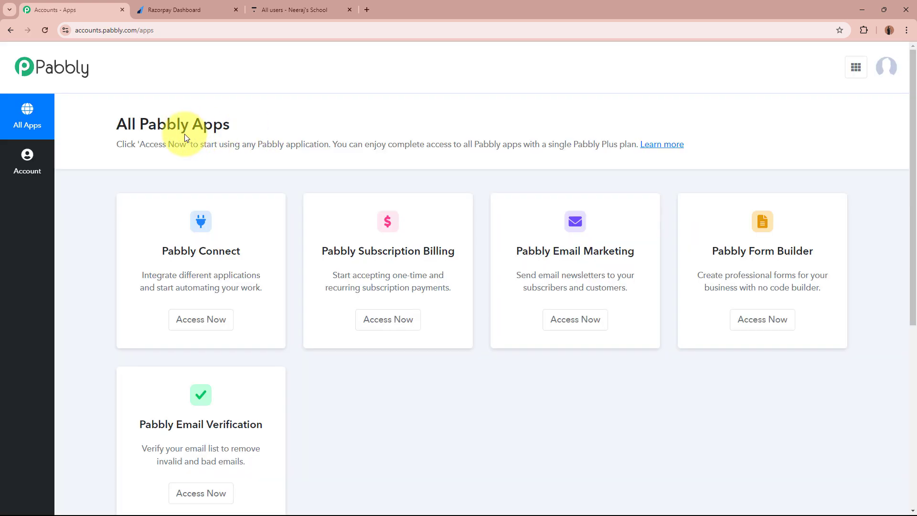
pyautogui.moveTo(117, 123); pyautogui.dragTo(303, 123)
pyautogui.click(304, 123)
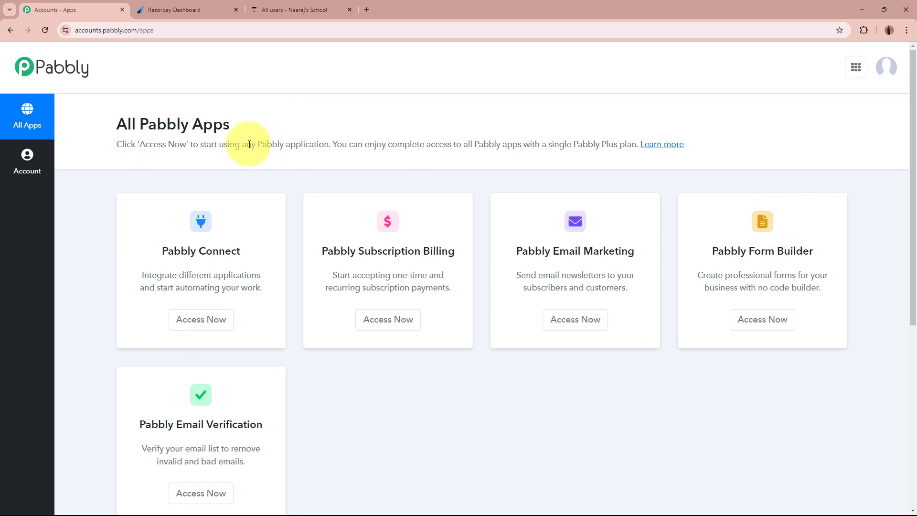
pyautogui.moveTo(165, 251); pyautogui.dragTo(297, 254)
pyautogui.click(253, 239)
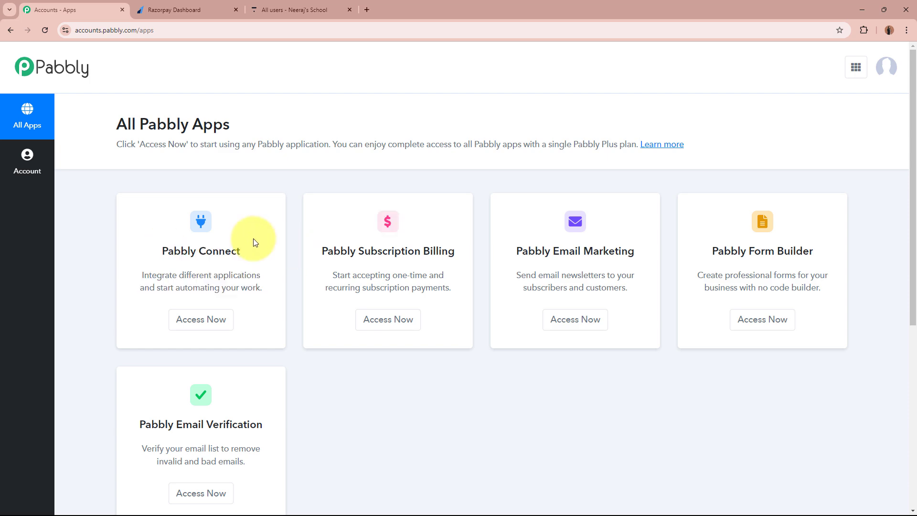
pyautogui.click(225, 318)
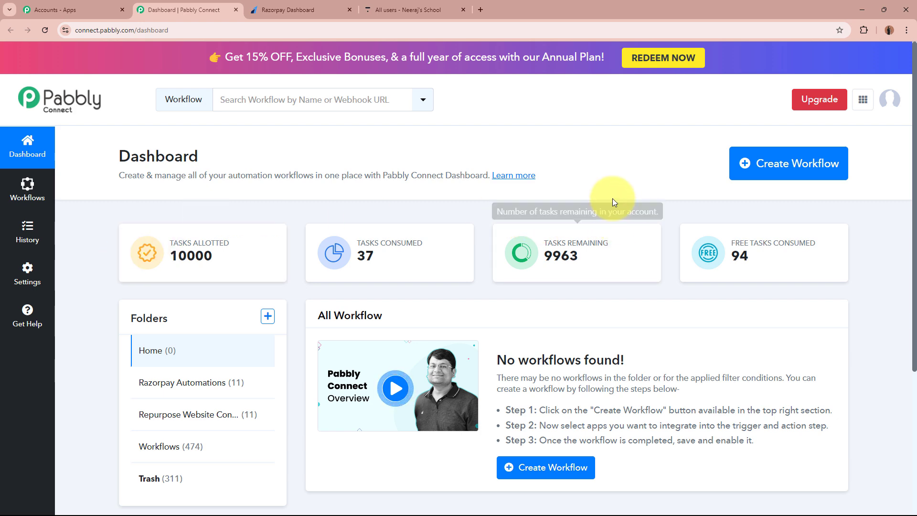
# - Start a new workflow named 'Create Thinkific User from Razorpay Payments'
pyautogui.click(815, 164)
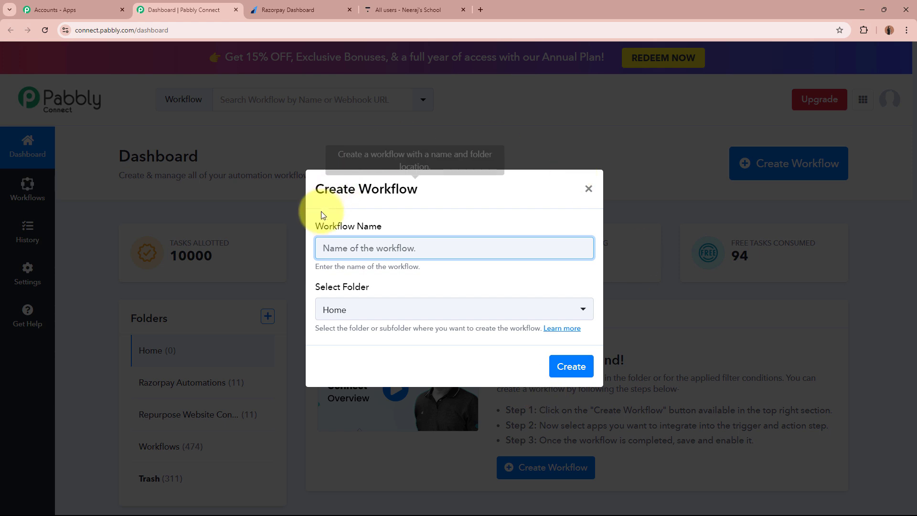
pyautogui.moveTo(316, 225); pyautogui.dragTo(383, 222)
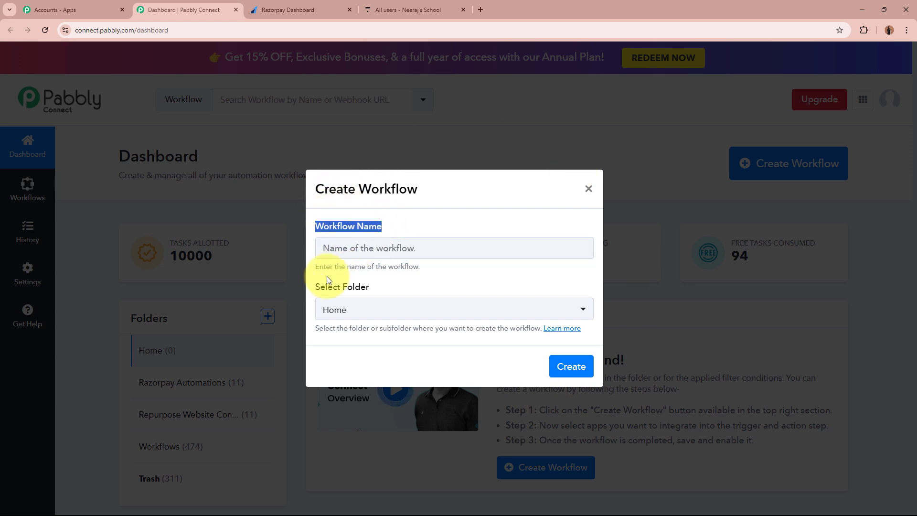
pyautogui.moveTo(316, 286); pyautogui.dragTo(372, 285)
pyautogui.click(370, 246)
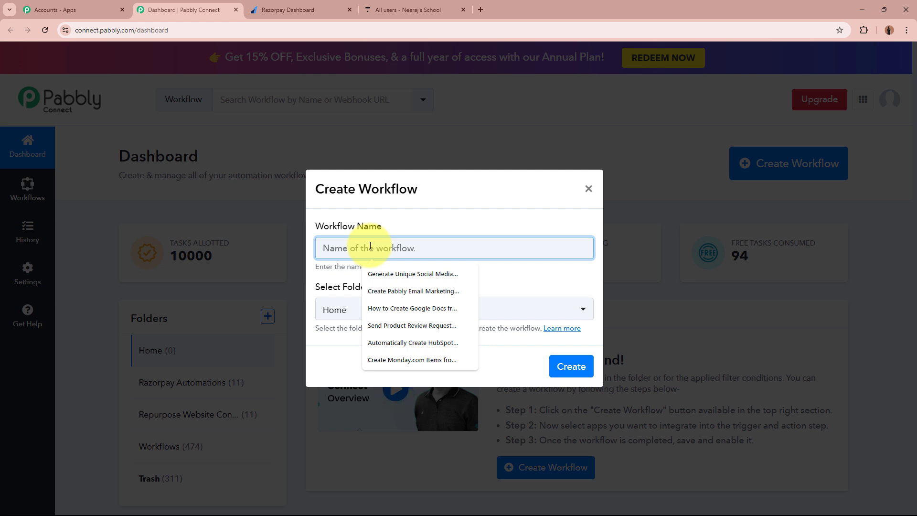
pyautogui.write('Create Thinkific User from Razorpay Payments')
pyautogui.click(337, 248)
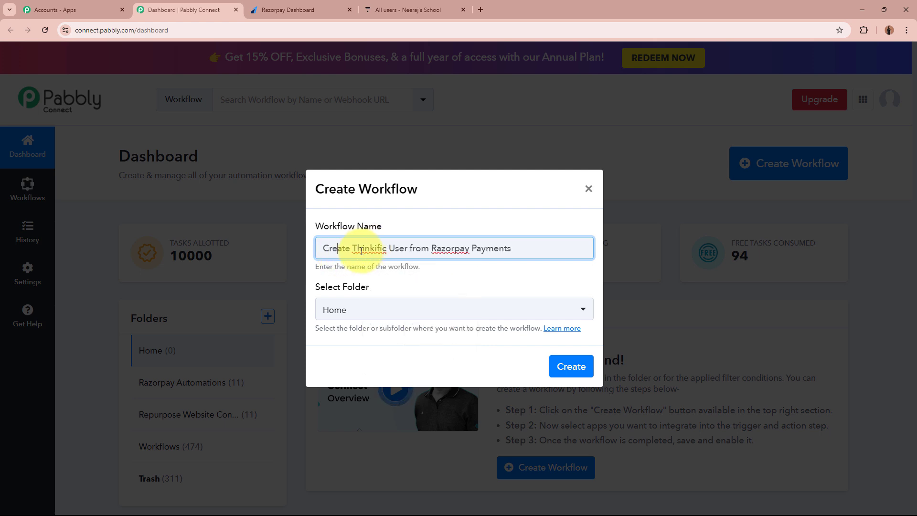
pyautogui.moveTo(362, 251); pyautogui.dragTo(447, 249)
pyautogui.click(452, 275)
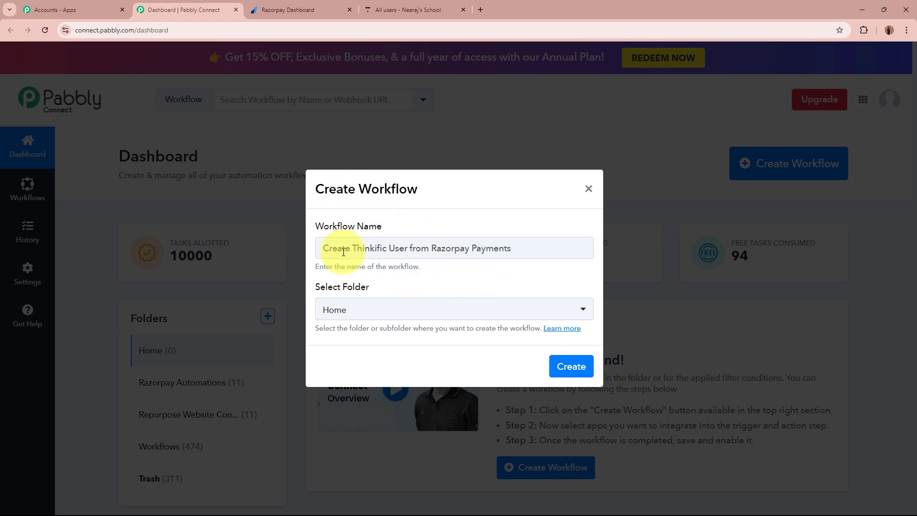
pyautogui.moveTo(316, 290); pyautogui.dragTo(389, 289)
pyautogui.click(389, 290)
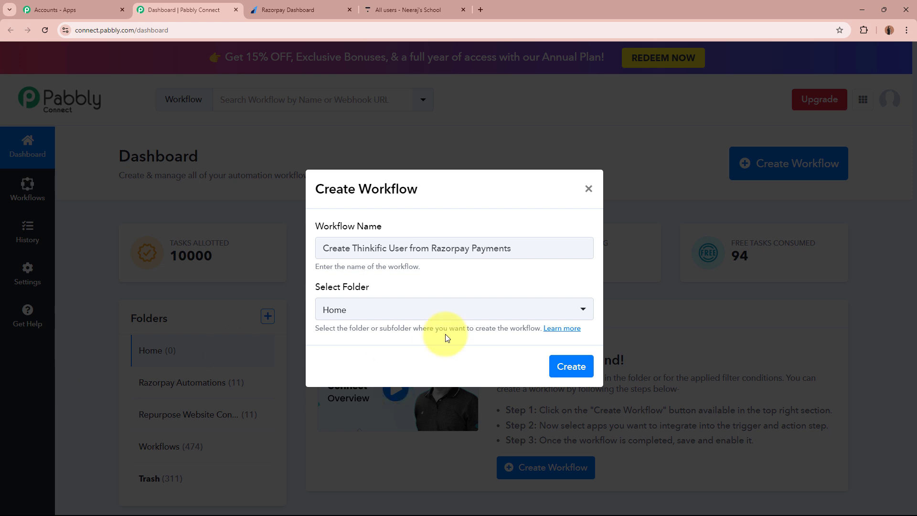
# - Place the workflow in the Razorpay Automations folder and create it
pyautogui.click(394, 314)
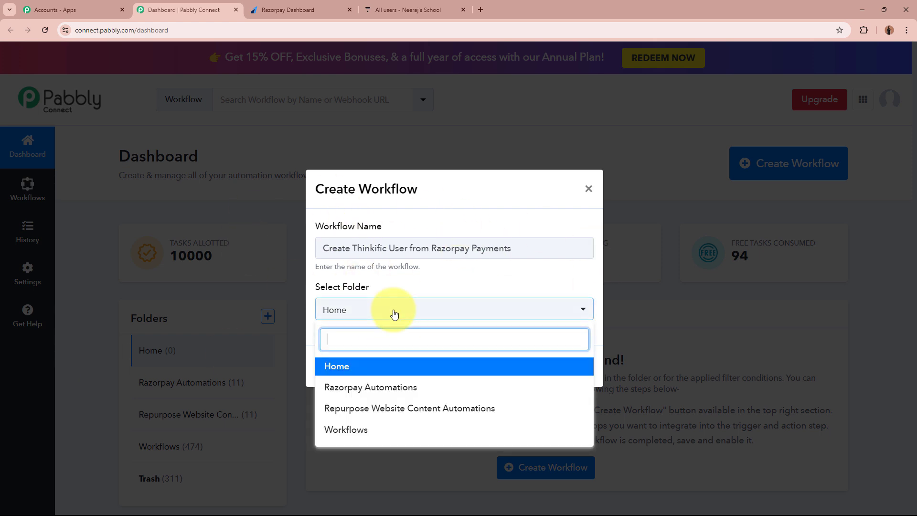
pyautogui.click(387, 386)
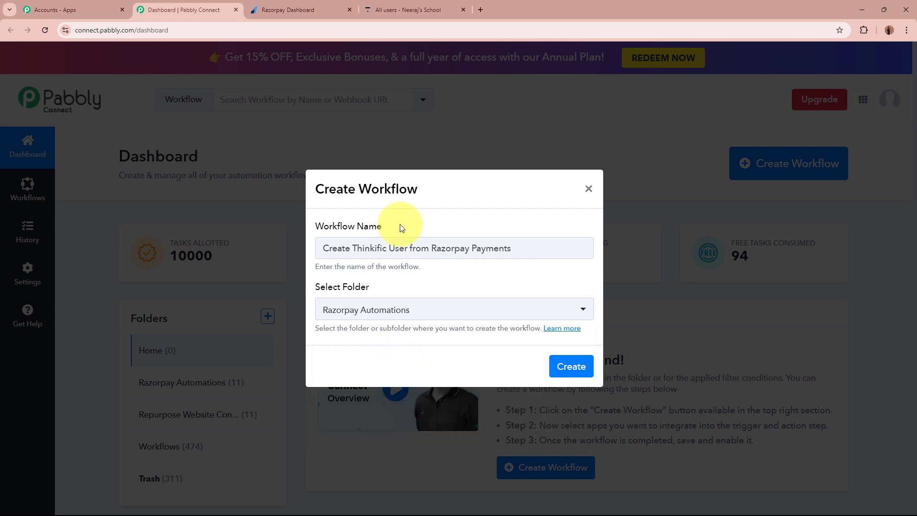
pyautogui.moveTo(320, 247); pyautogui.dragTo(578, 242)
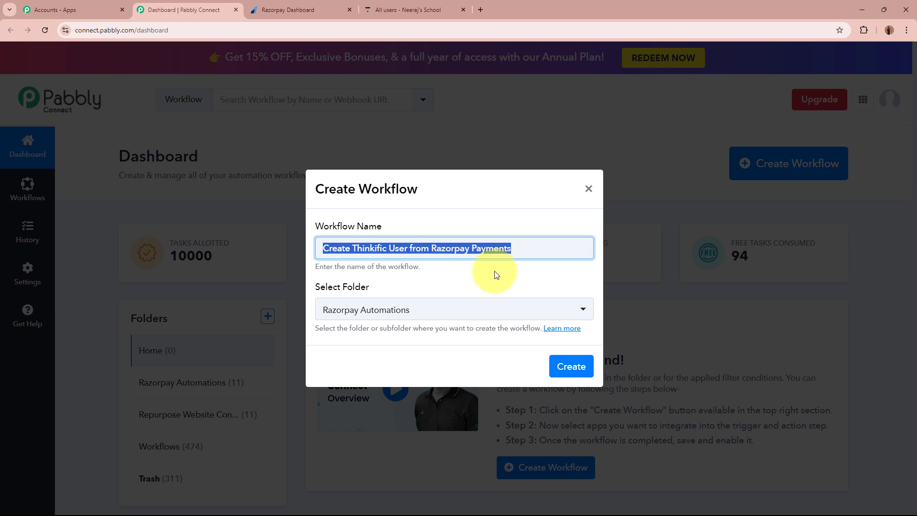
pyautogui.click(470, 280)
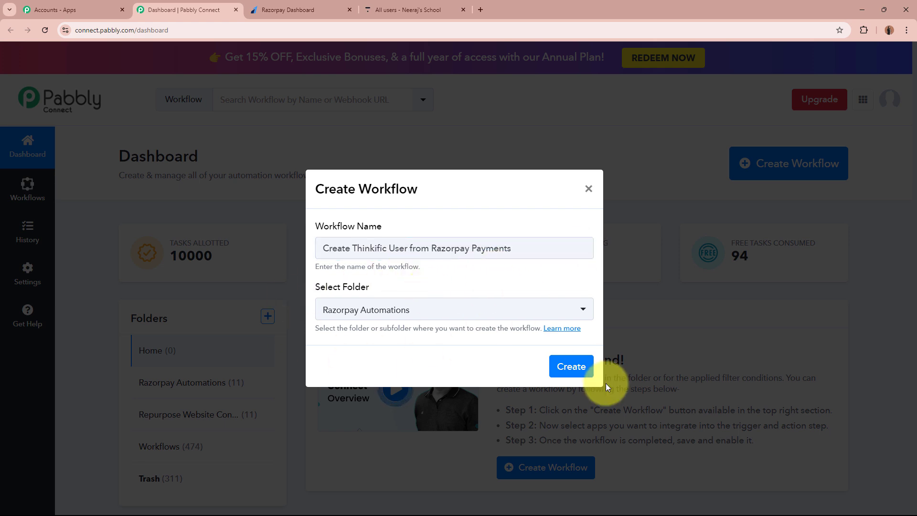
pyautogui.click(586, 369)
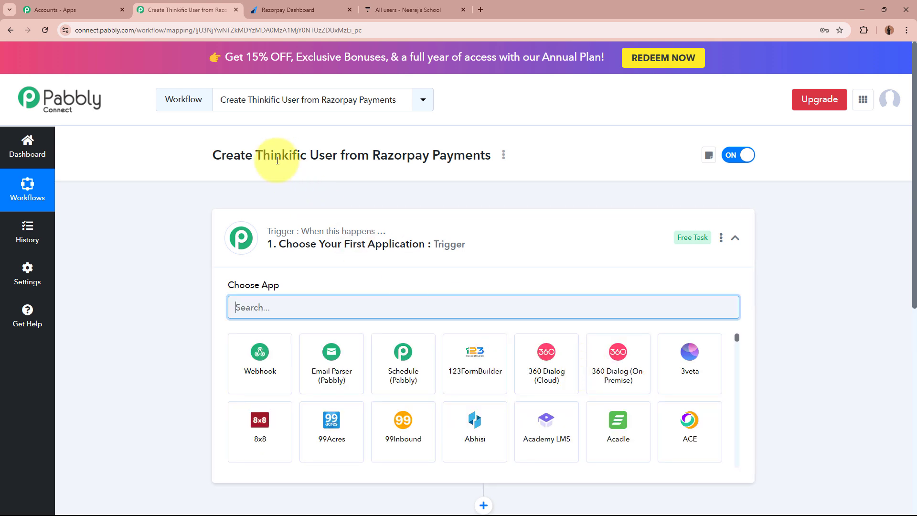
# - Search 'Raz' in the trigger step and pick Razorpay as the trigger app
pyautogui.click(552, 246)
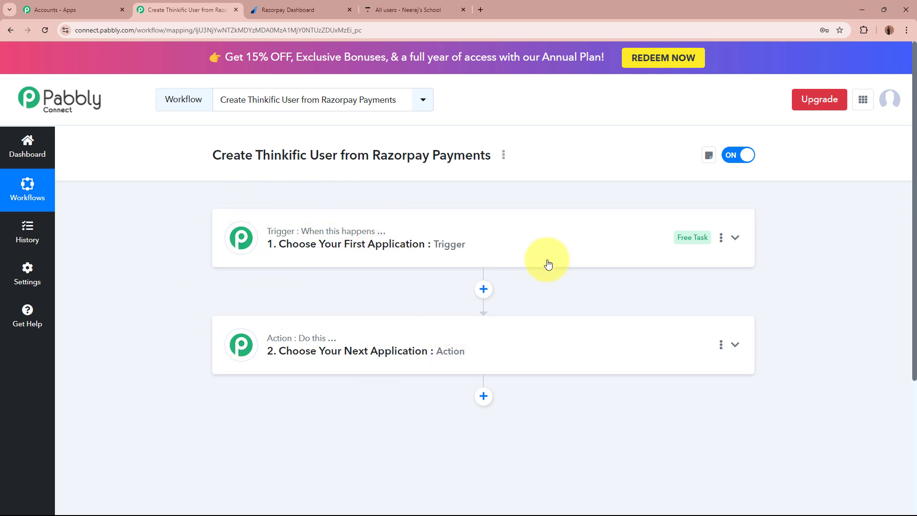
pyautogui.click(620, 254)
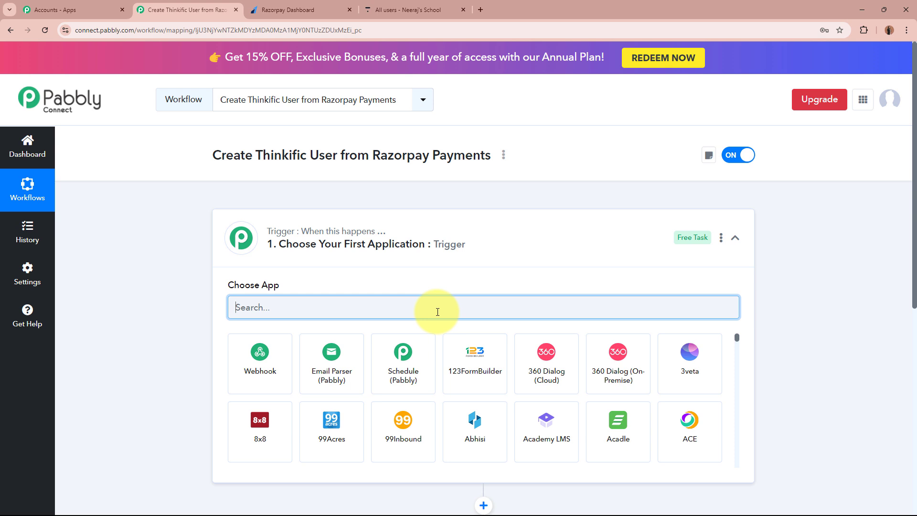
pyautogui.write('Ray')
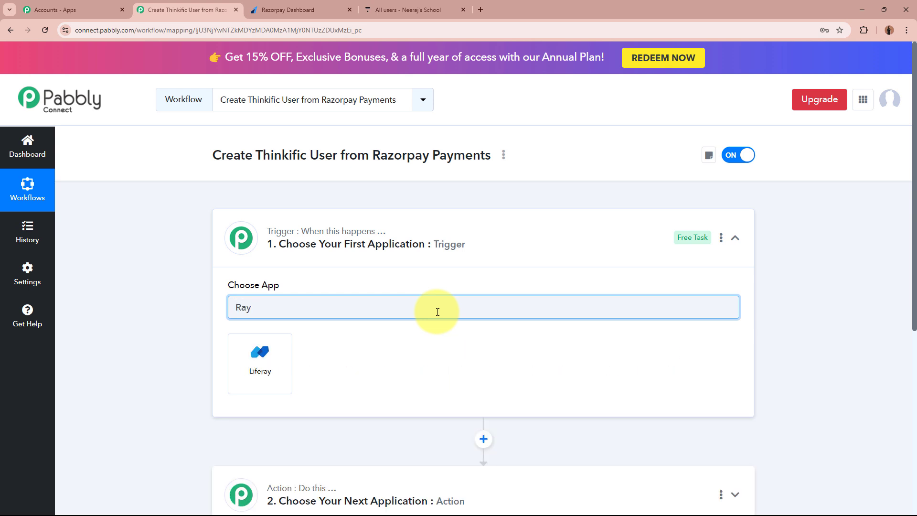
pyautogui.press('BackSpace')
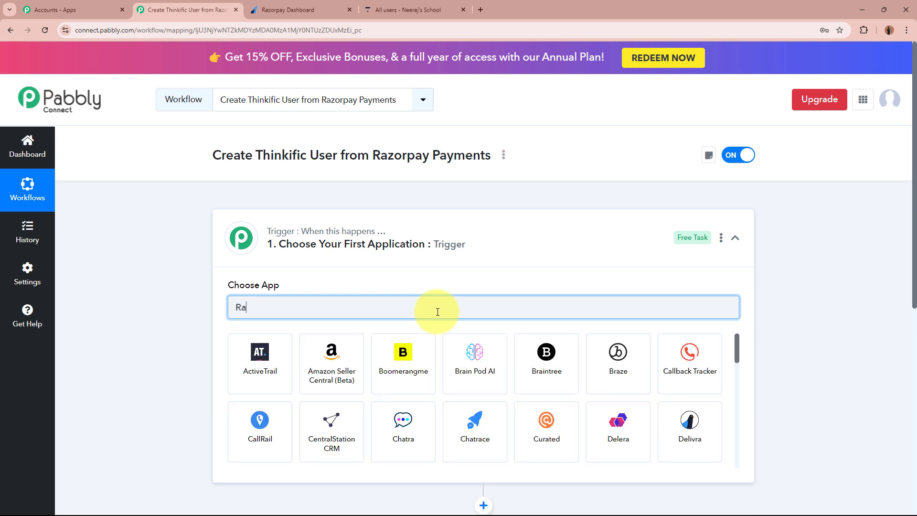
pyautogui.write('z')
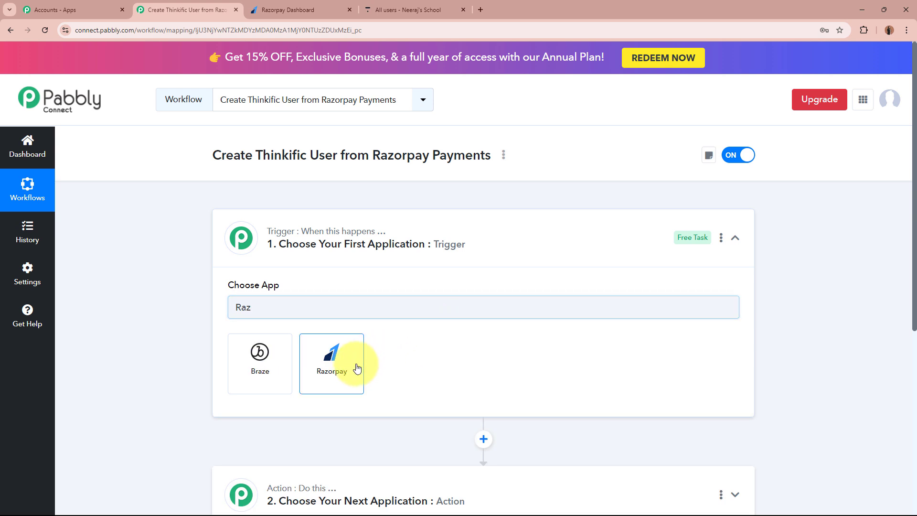
pyautogui.click(354, 368)
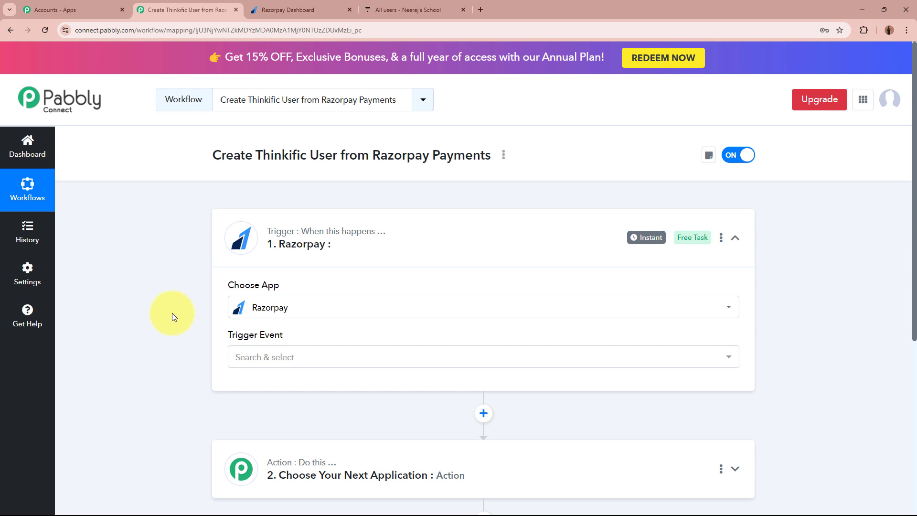
# - Choose Payment Captured as the Razorpay trigger event
pyautogui.click(276, 355)
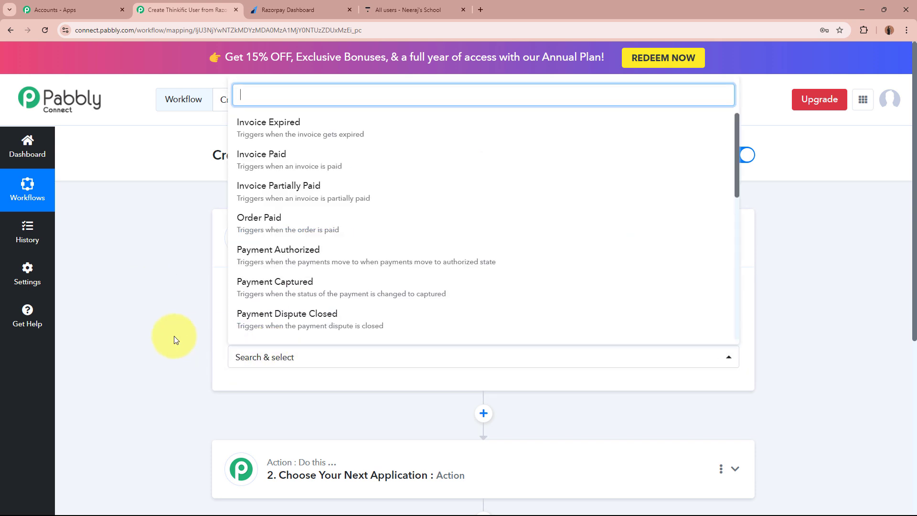
pyautogui.click(302, 290)
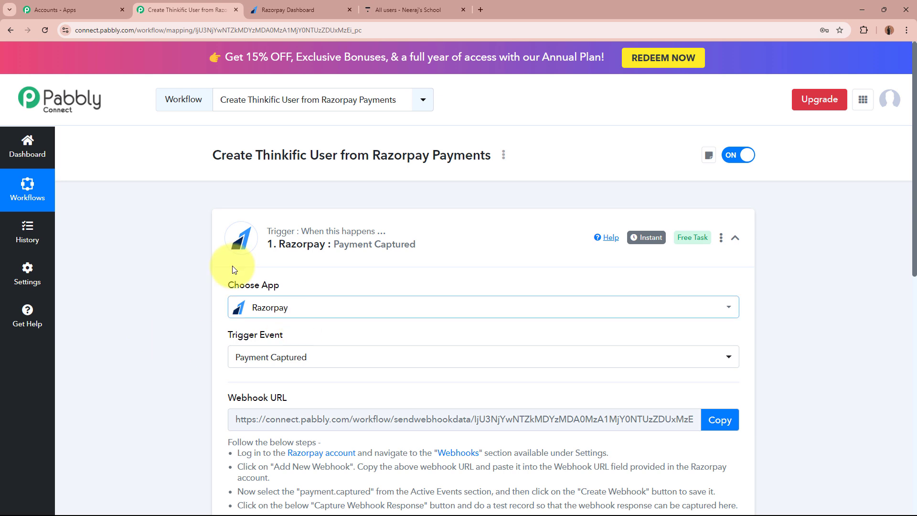
pyautogui.scroll(-2, 171, 343)
pyautogui.scroll(-2, 170, 343)
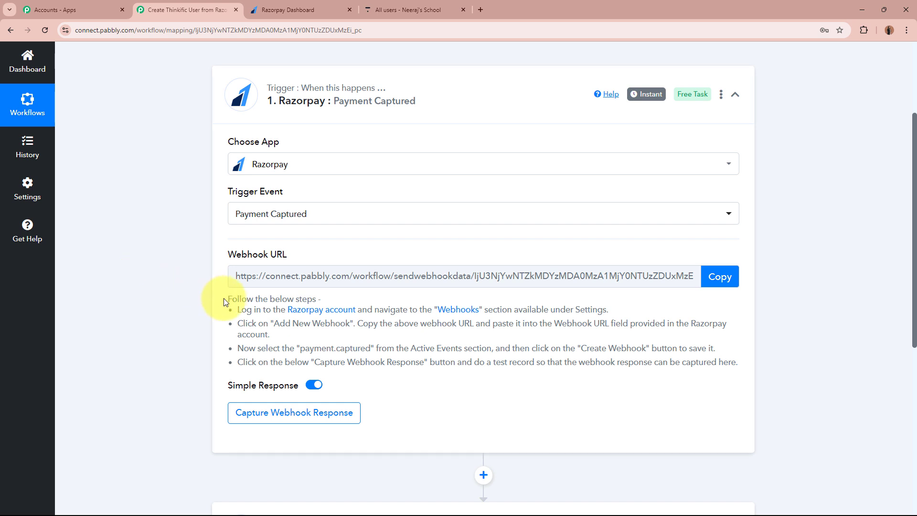
pyautogui.moveTo(226, 299); pyautogui.dragTo(562, 371)
pyautogui.click(561, 368)
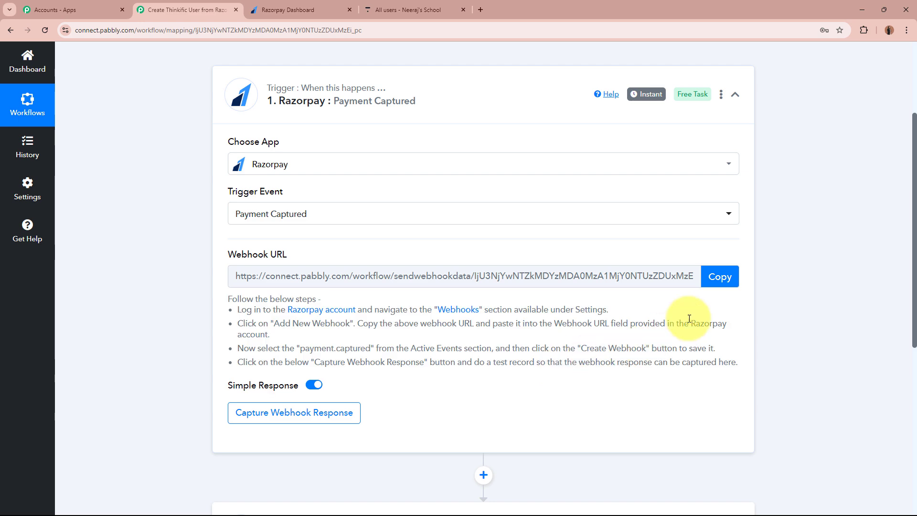
# - Copy the trigger's webhook URL and switch to the Razorpay Dashboard
pyautogui.click(720, 277)
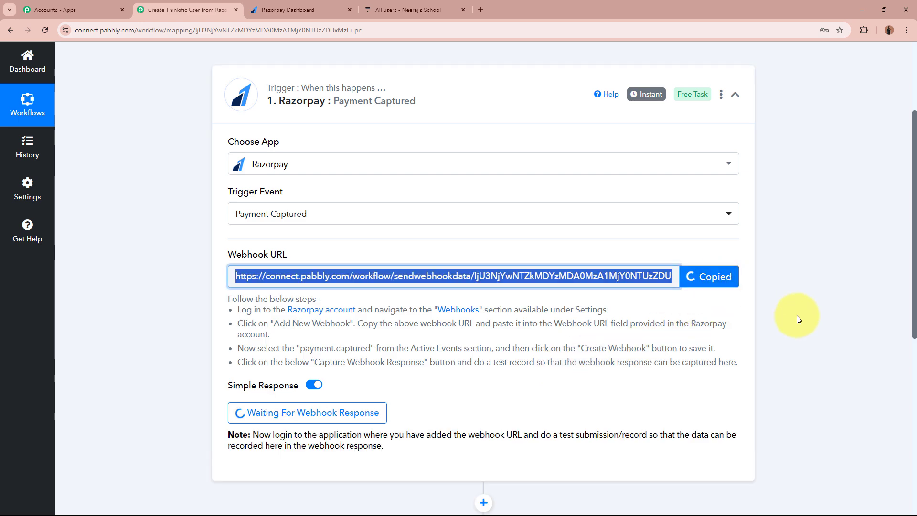
pyautogui.scroll(3, 797, 316)
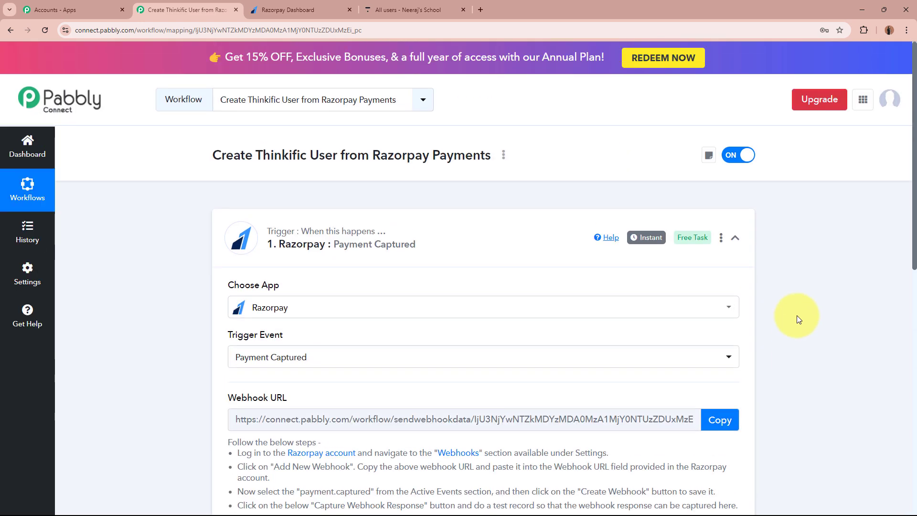
pyautogui.click(329, 10)
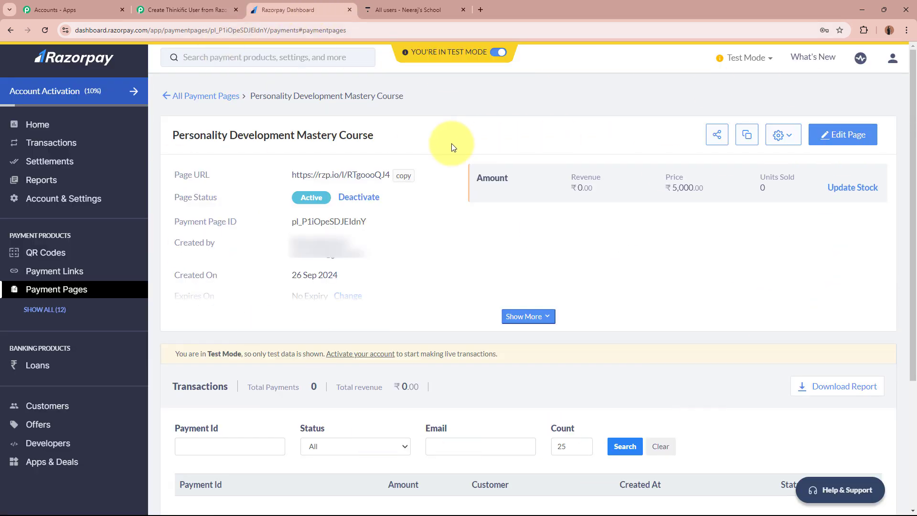
# - Go to Razorpay's Developers section and show the configured Webhooks list
pyautogui.moveTo(173, 135); pyautogui.dragTo(390, 134)
pyautogui.click(390, 134)
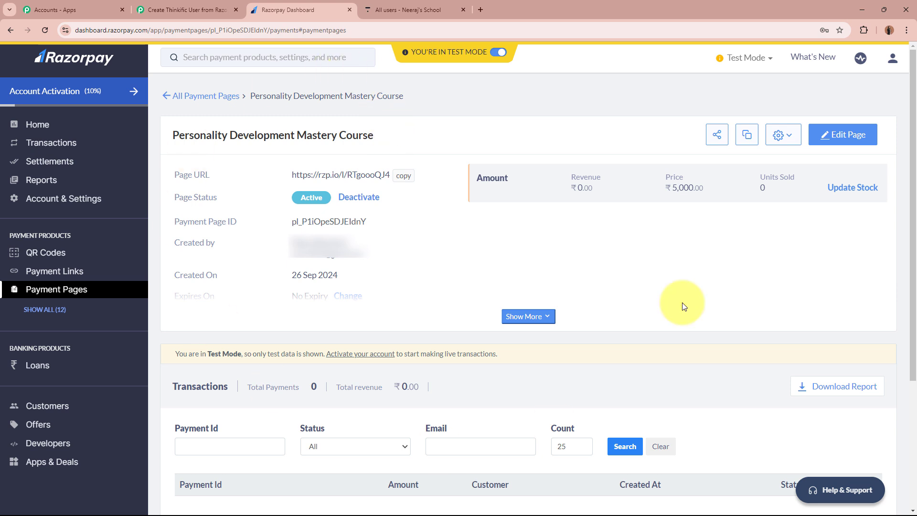
pyautogui.moveTo(412, 60)
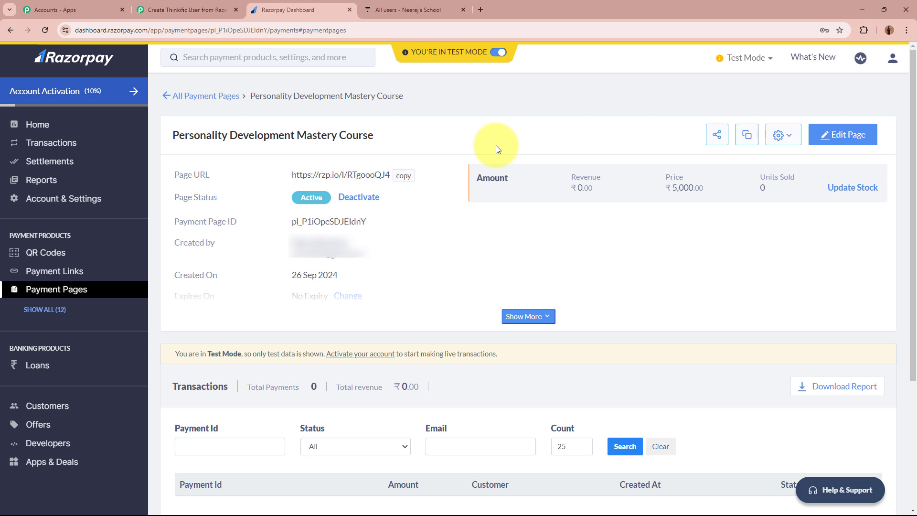
pyautogui.click(83, 443)
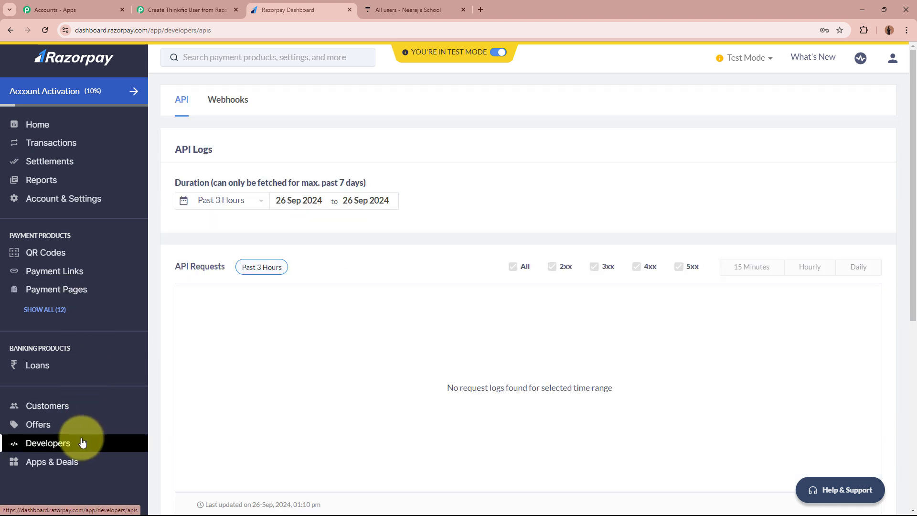
pyautogui.click(234, 107)
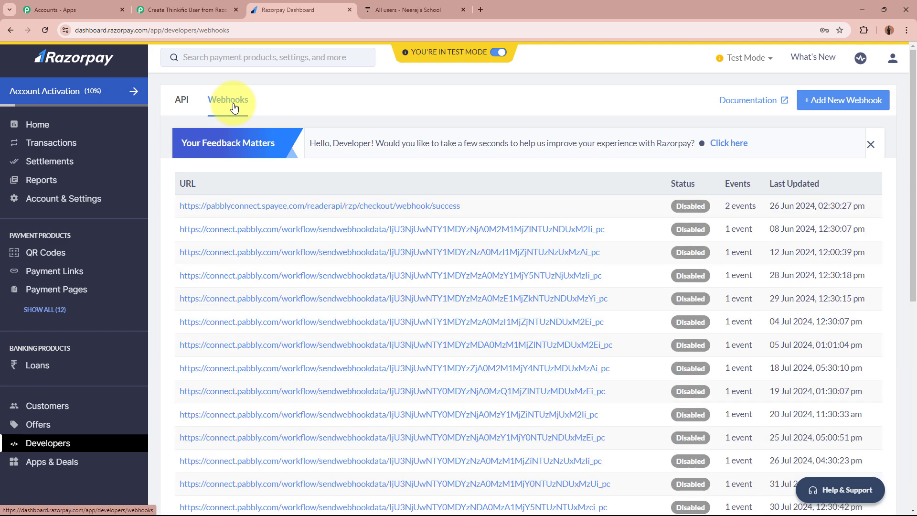
# - Add a new Razorpay webhook with the pasted Pabbly URL and a webhook secret
pyautogui.click(853, 103)
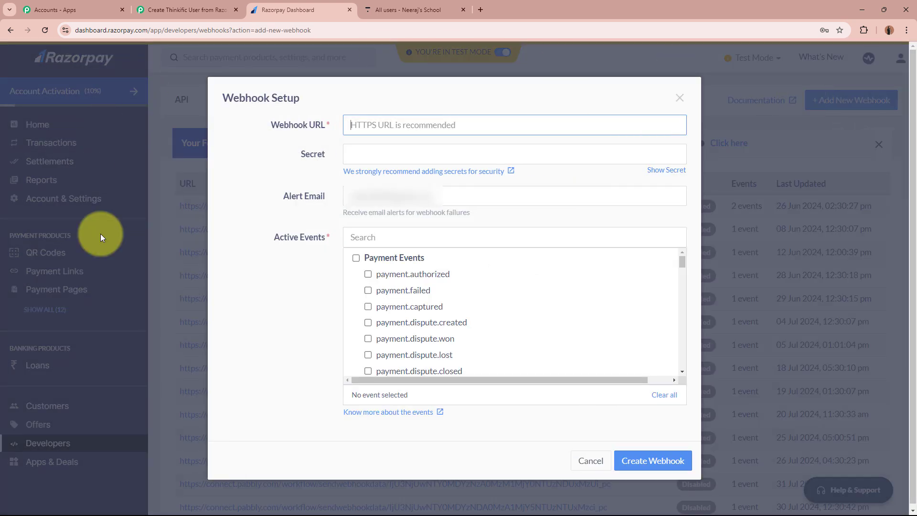
pyautogui.hotkey('ctrl', 'v')
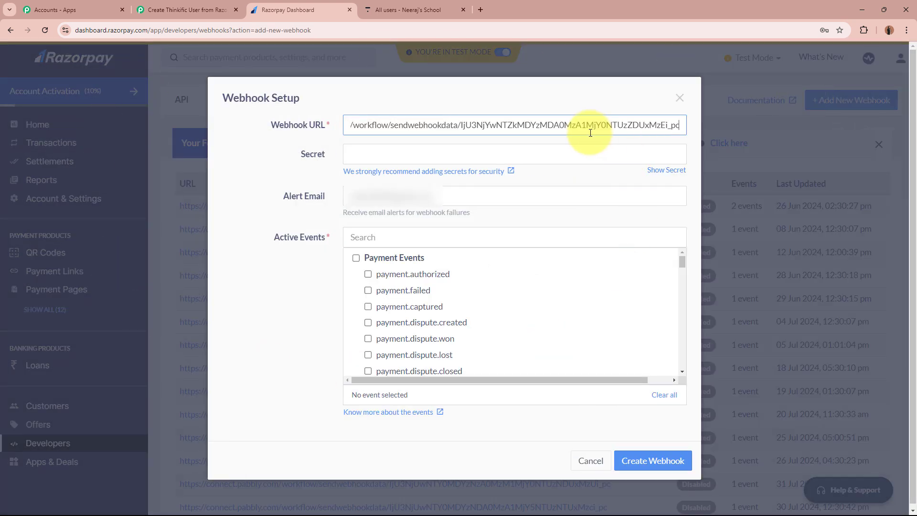
pyautogui.click(572, 155)
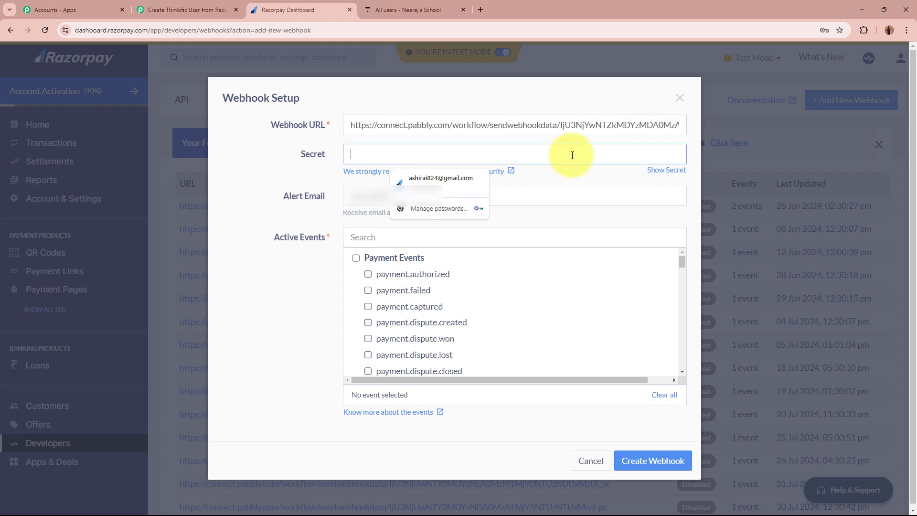
pyautogui.write('12345678')
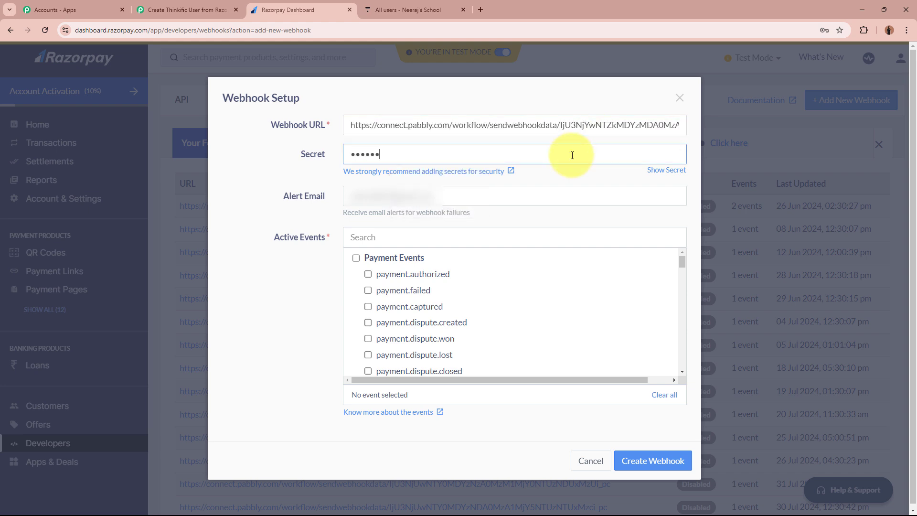
pyautogui.write('9')
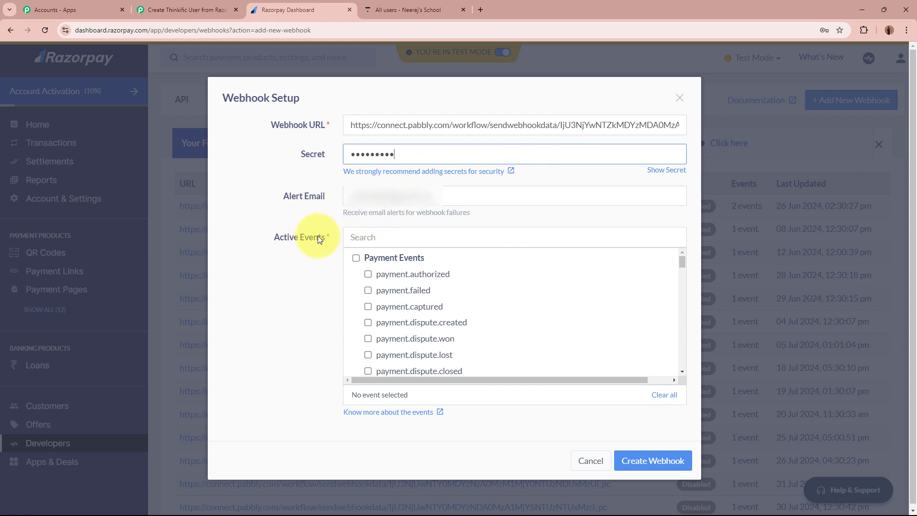
pyautogui.moveTo(276, 236); pyautogui.dragTo(375, 237)
# - Check the payment.captured event name in the Pabbly workflow instructions
pyautogui.click(180, 5)
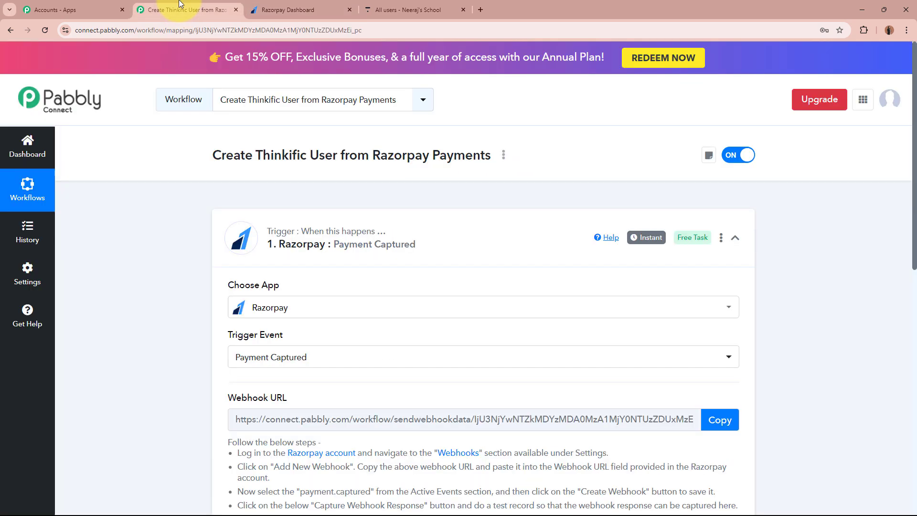
pyautogui.scroll(-3, 481, 432)
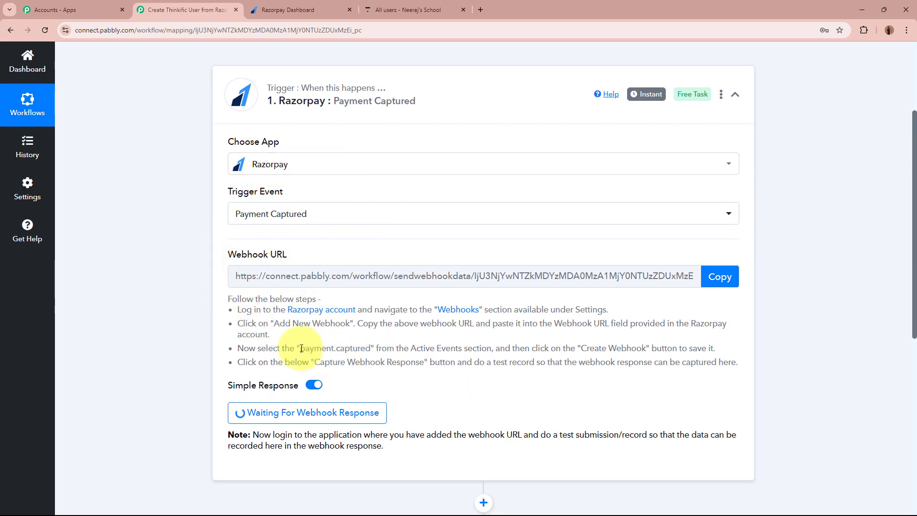
pyautogui.moveTo(300, 348); pyautogui.dragTo(375, 352)
# - Subscribe the new Razorpay webhook to payment.captured and save it
pyautogui.click(177, 323)
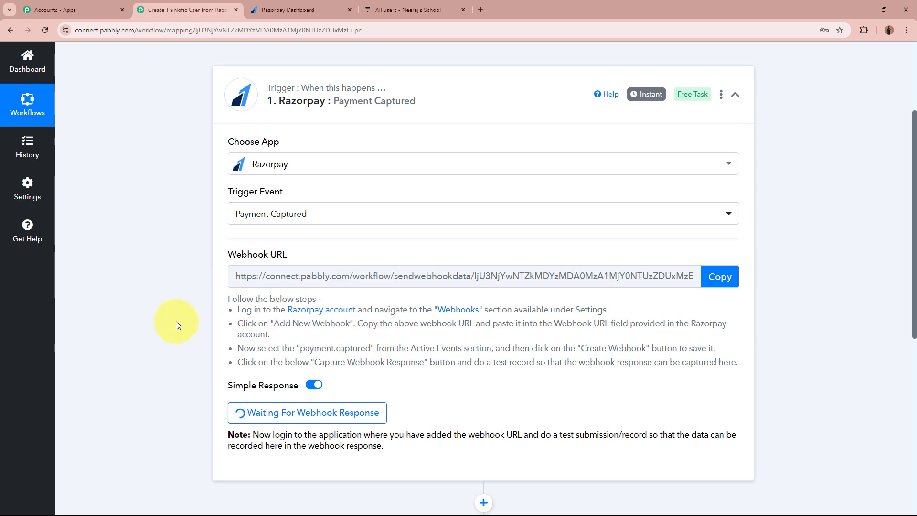
pyautogui.scroll(3, 183, 299)
pyautogui.click(296, 10)
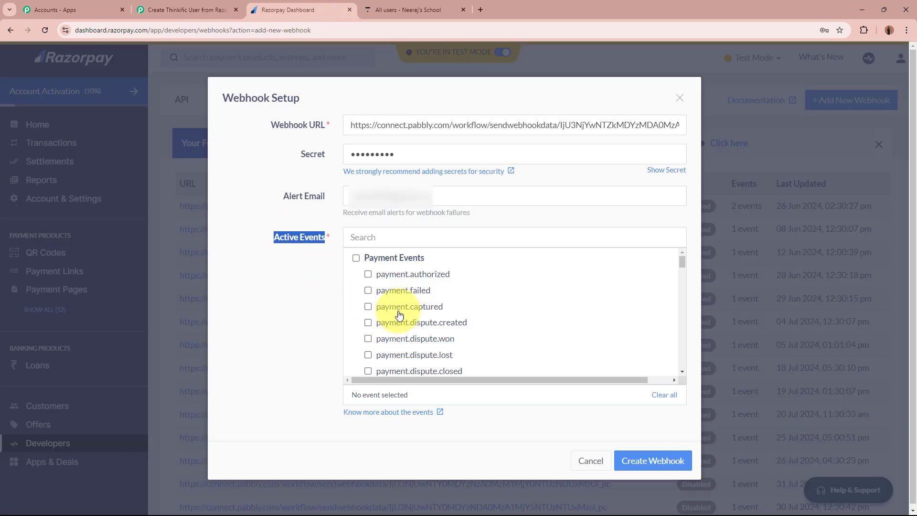
pyautogui.click(368, 307)
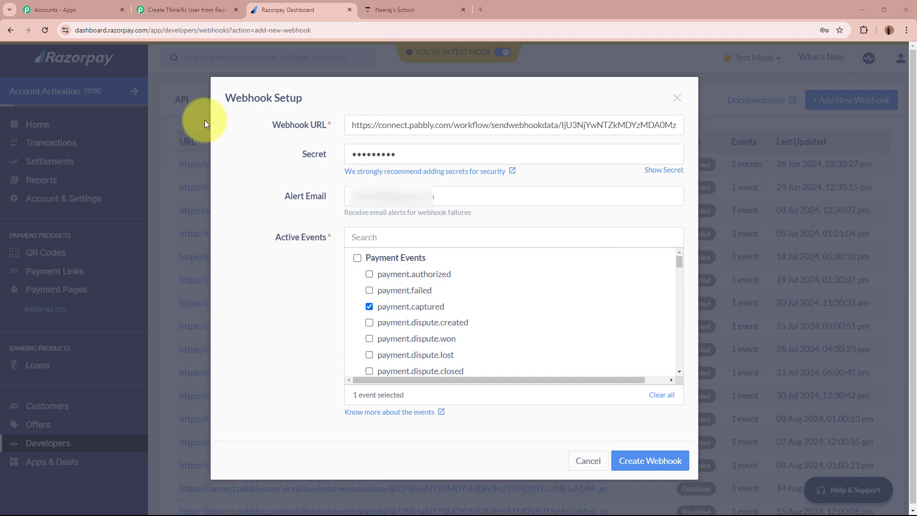
pyautogui.click(673, 466)
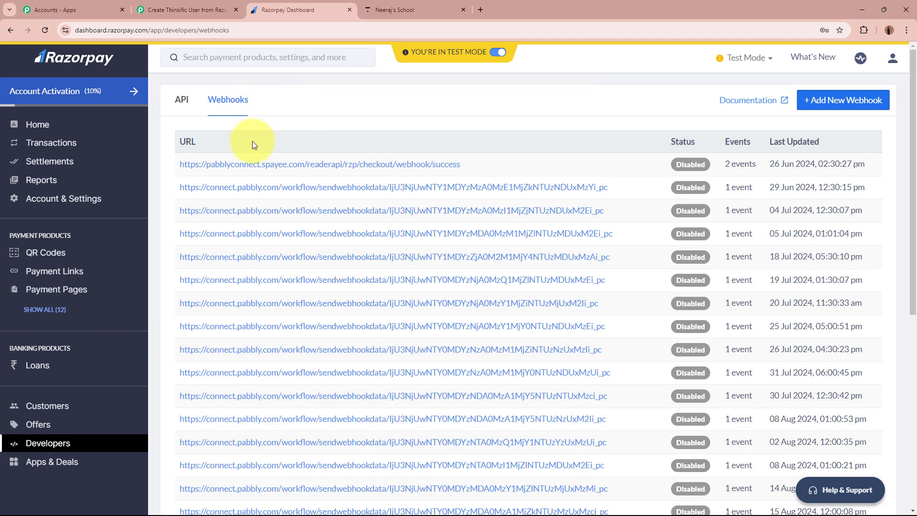
# - Return to the Pabbly workflow showing the Razorpay Payment Captured trigger and webhook URL
pyautogui.click(213, 12)
pyautogui.scroll(-5, 159, 285)
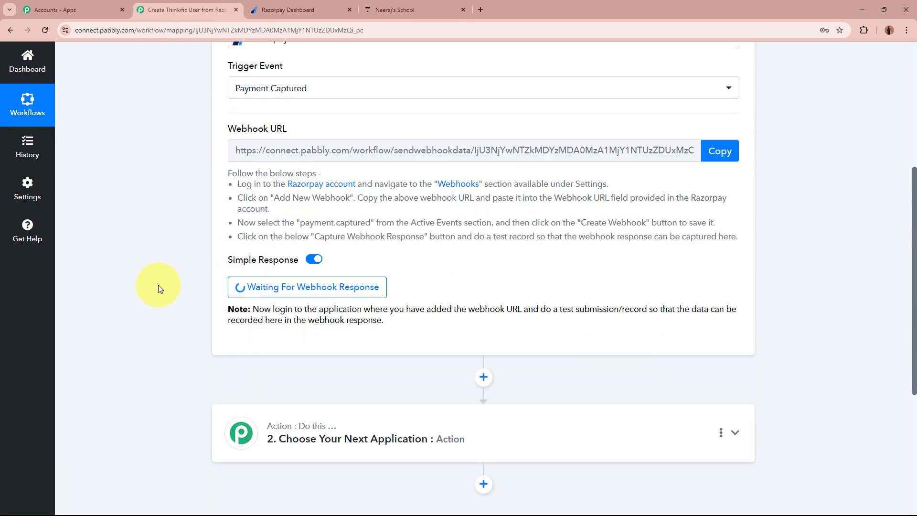
pyautogui.scroll(-1, 159, 285)
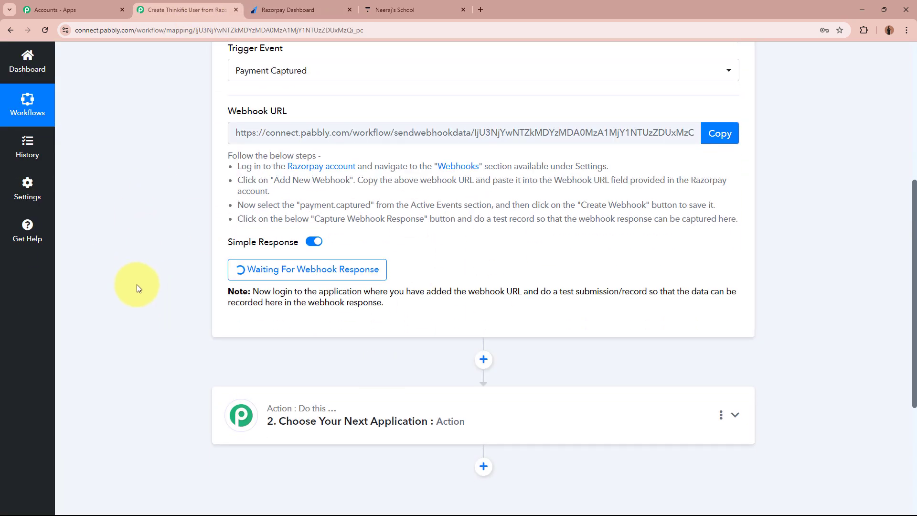
pyautogui.scroll(6, 137, 285)
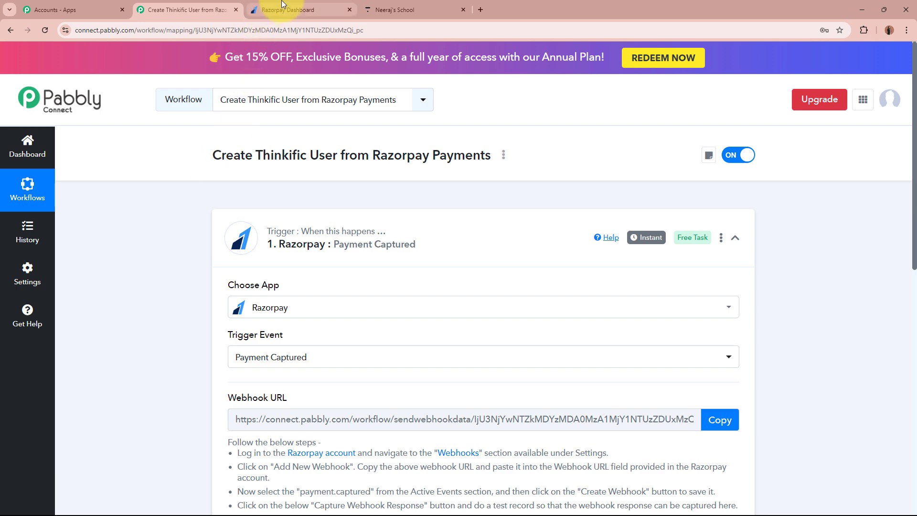
# - Copy the link of the Personality Development Mastery Course payment page
pyautogui.click(286, 10)
pyautogui.click(48, 289)
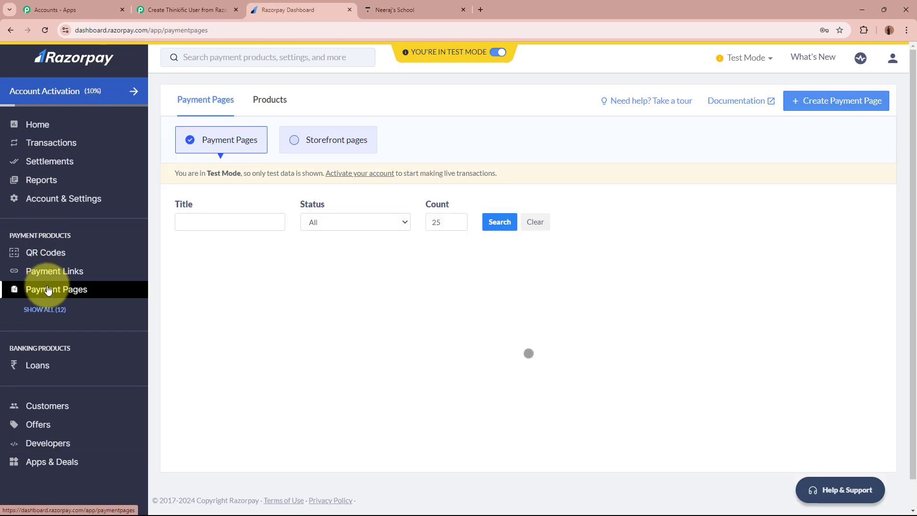
pyautogui.click(241, 282)
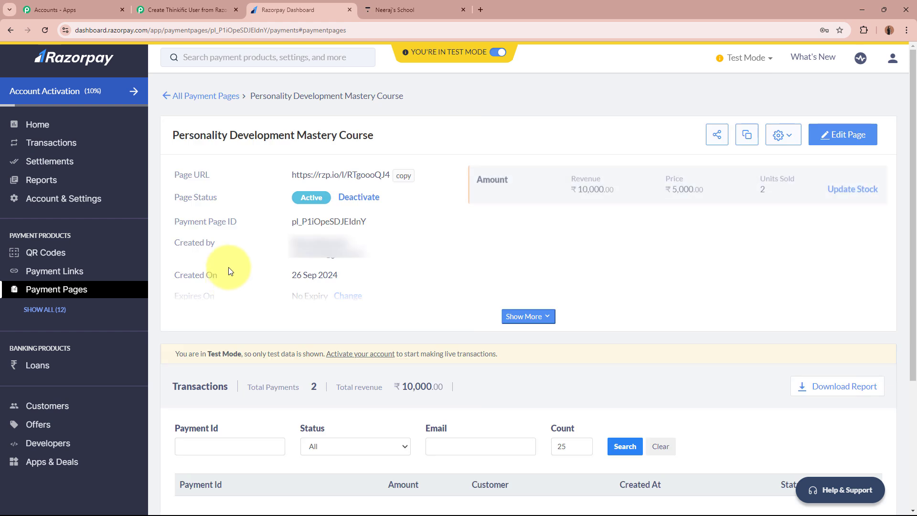
pyautogui.moveTo(165, 134); pyautogui.dragTo(366, 132)
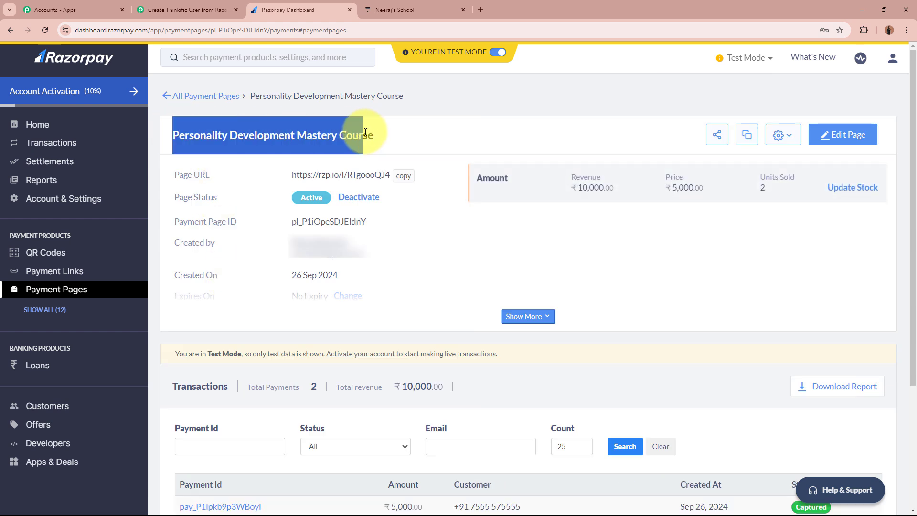
pyautogui.click(366, 132)
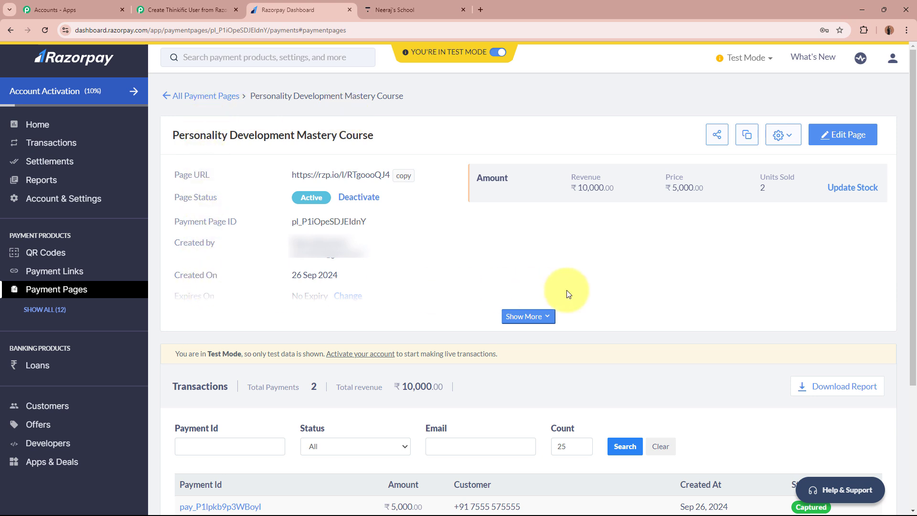
pyautogui.click(411, 177)
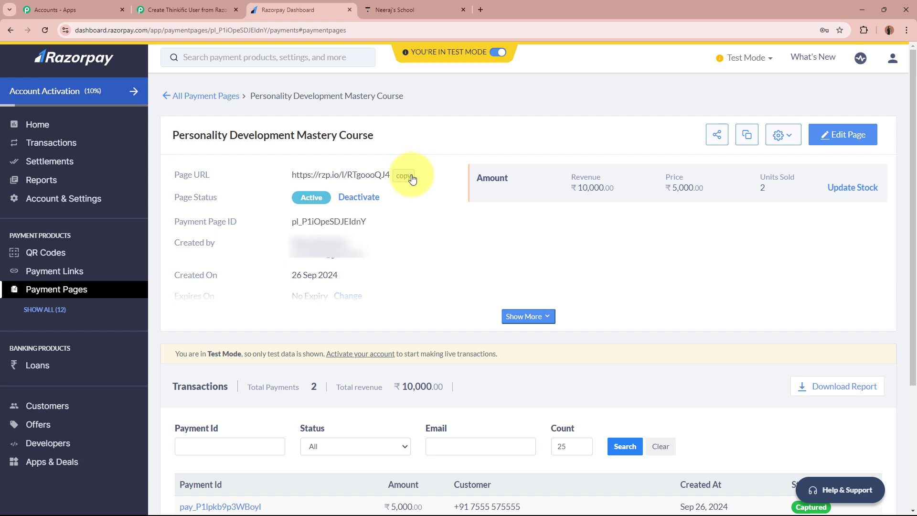
# - Load the copied payment page link in an incognito window
pyautogui.hotkey('ctrl', 'shift', 'n')
pyautogui.hotkey('ctrl', 'v')
pyautogui.press('Return')
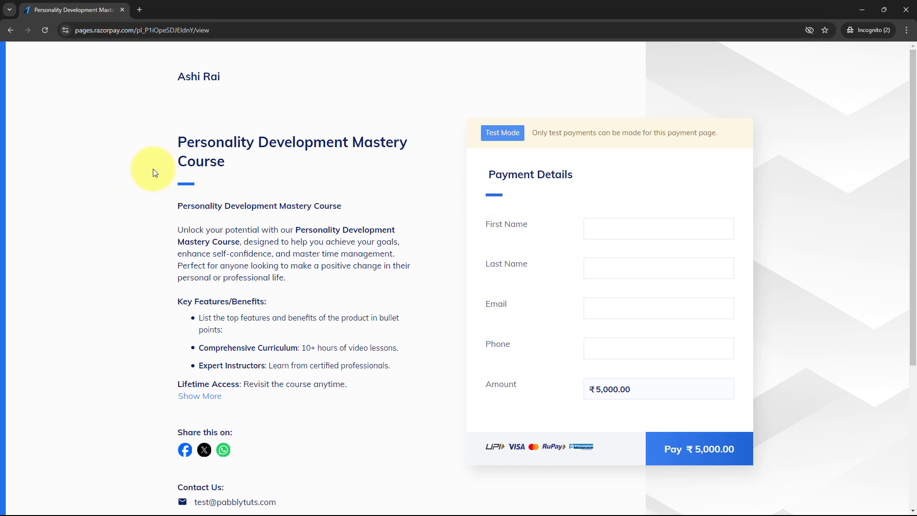
# - Enter the test buyer's first and last name on the payment page
pyautogui.moveTo(177, 143); pyautogui.dragTo(393, 157)
pyautogui.click(391, 160)
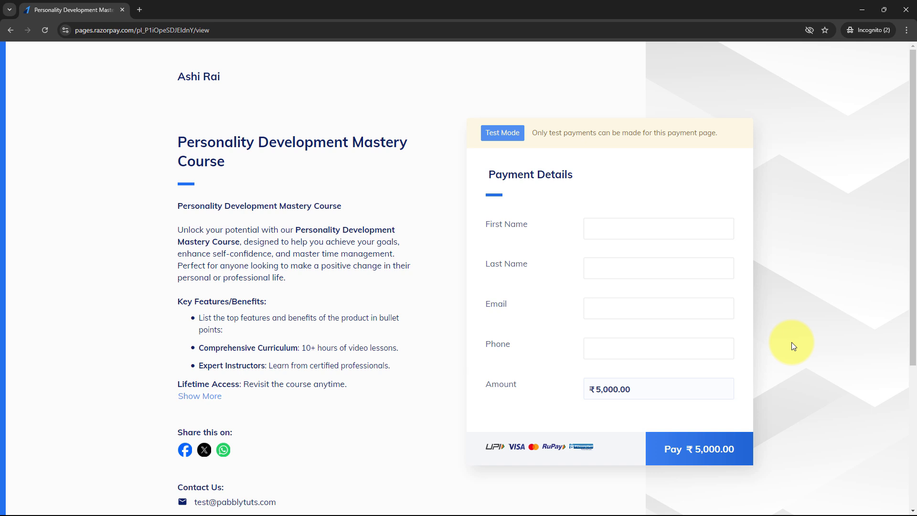
pyautogui.moveTo(550, 132); pyautogui.dragTo(700, 132)
pyautogui.click(706, 133)
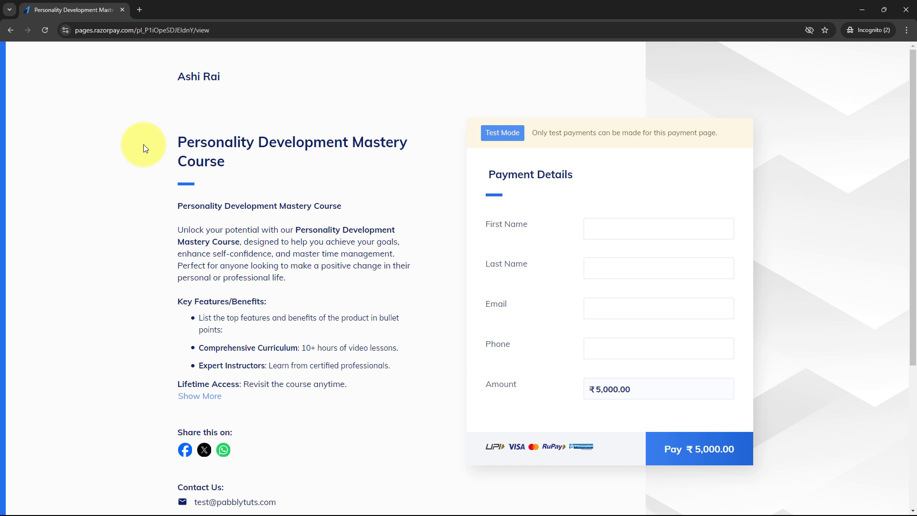
pyautogui.click(651, 228)
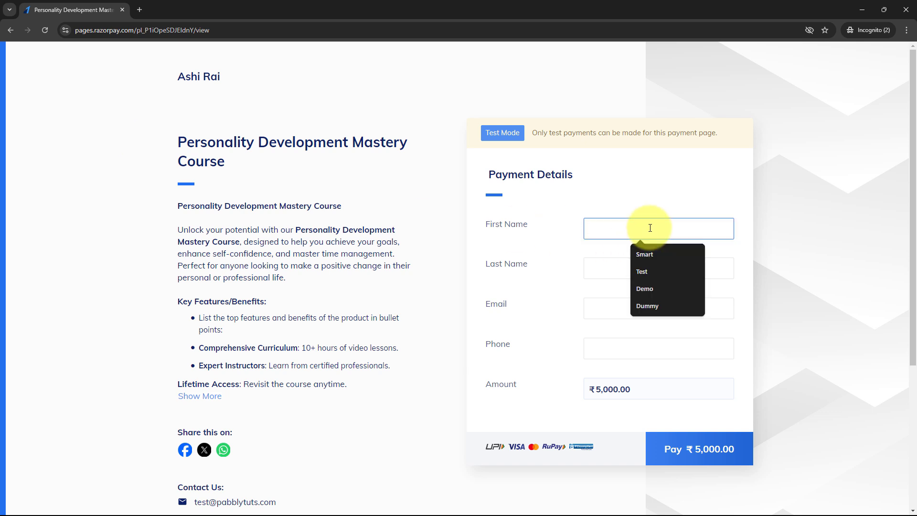
pyautogui.write('Demo')
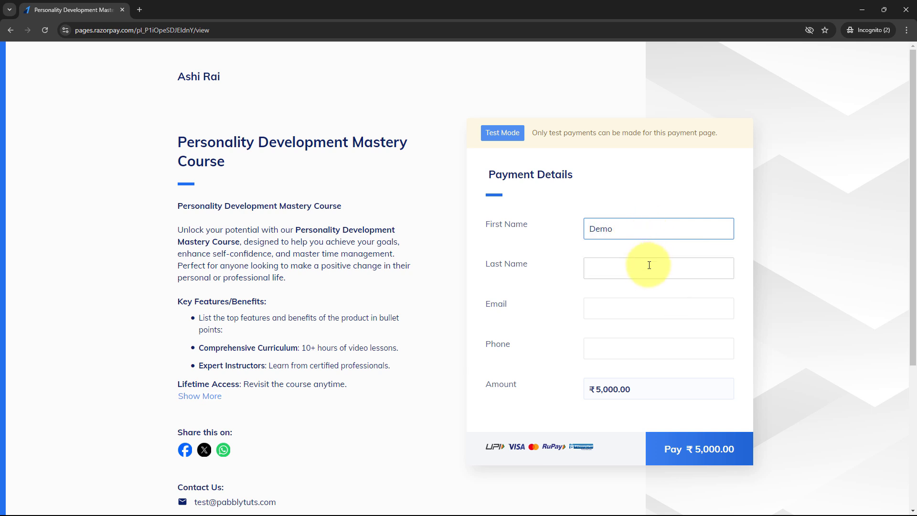
pyautogui.click(650, 265)
pyautogui.write('S')
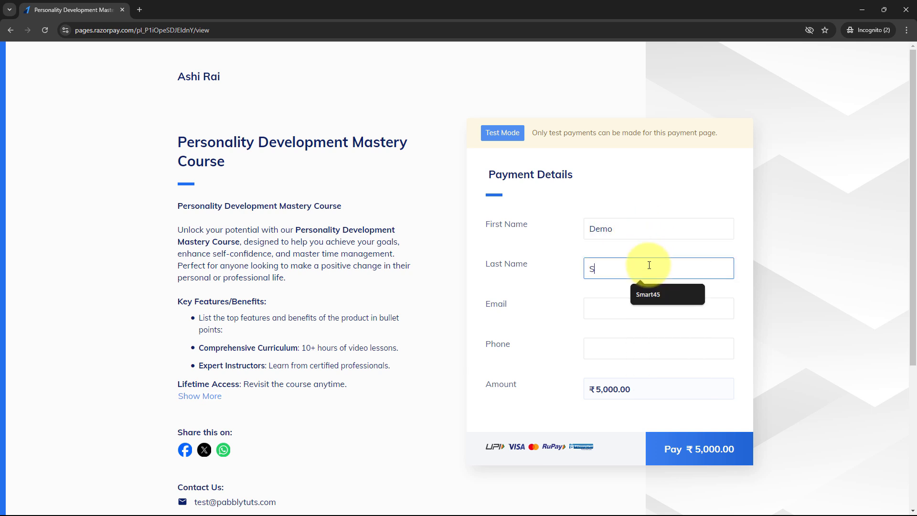
pyautogui.write('mart5')
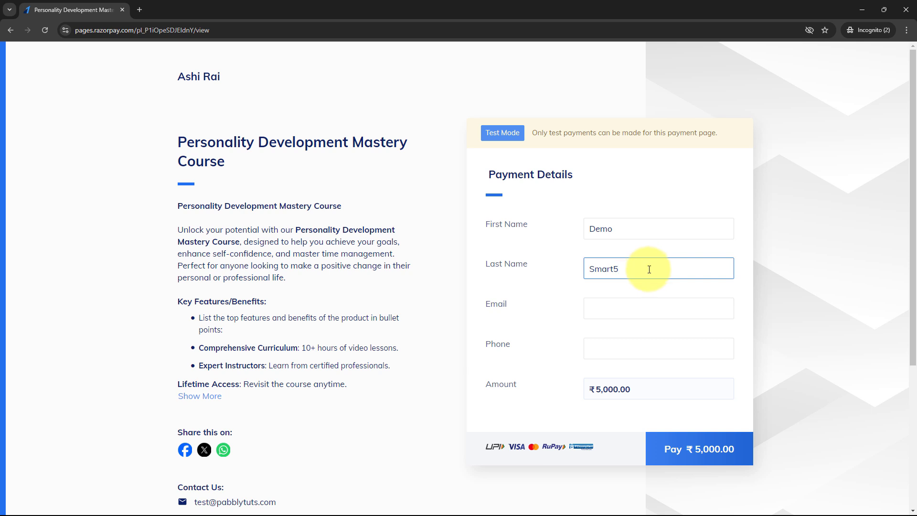
# - Fill in the buyer's e-mail and phone number, then proceed to pay ₹5,000
pyautogui.click(649, 302)
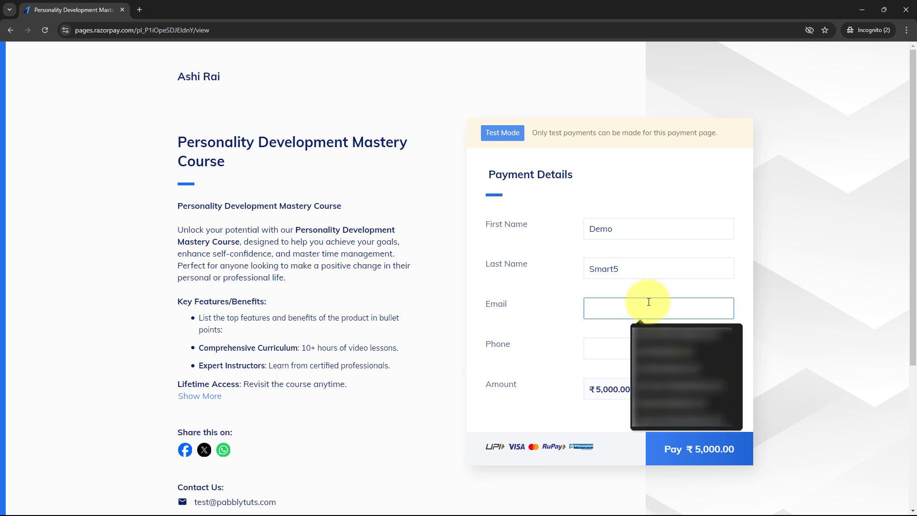
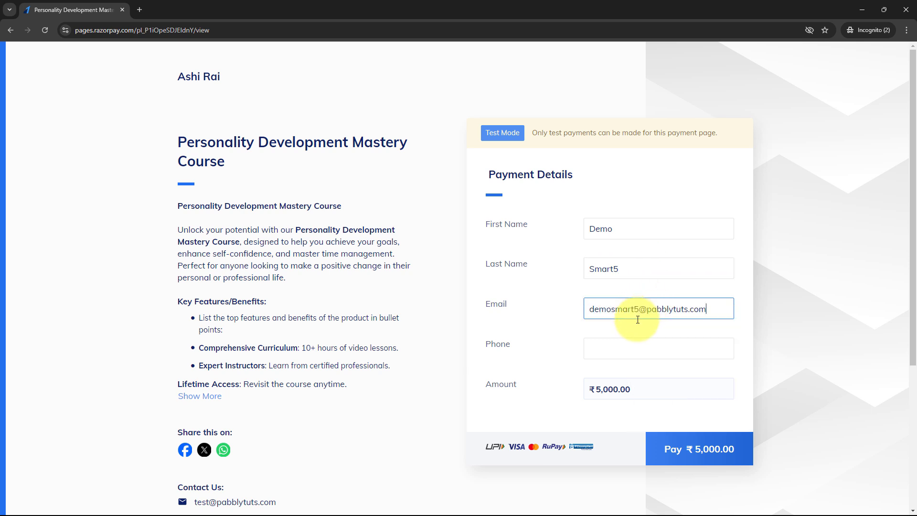
pyautogui.click(633, 351)
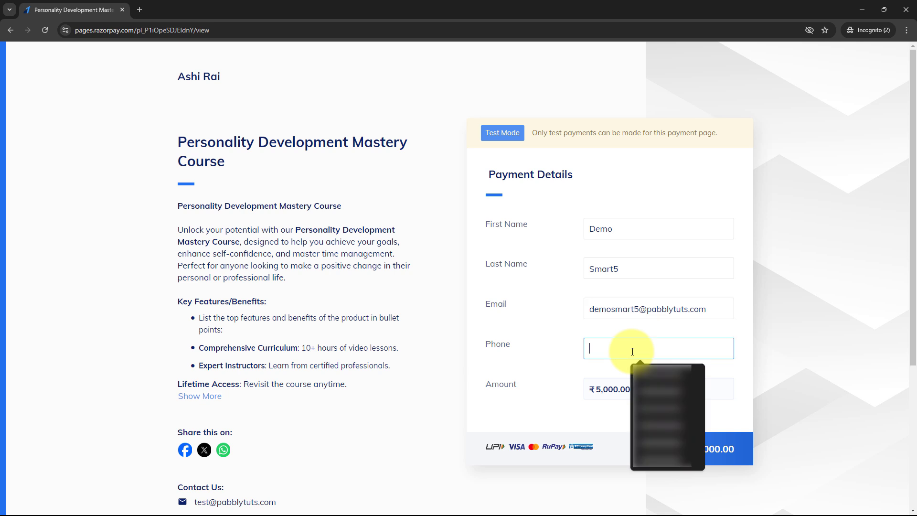
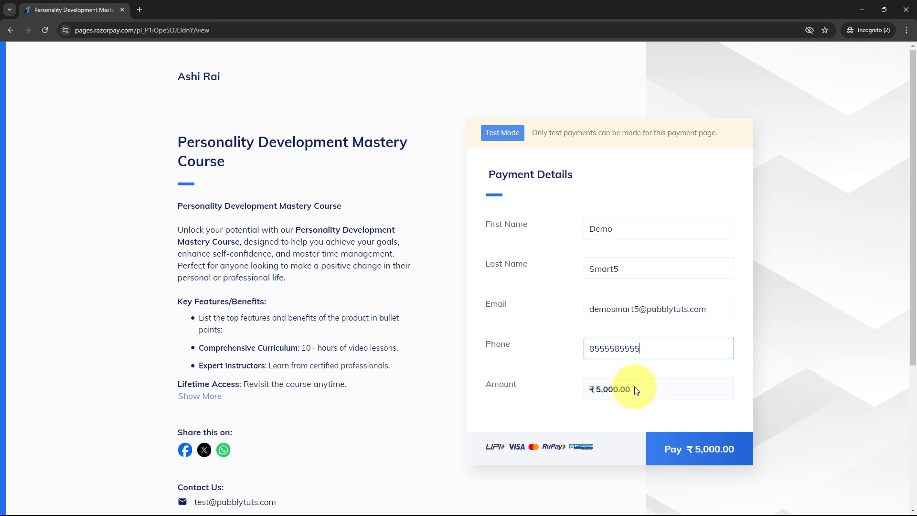
pyautogui.click(696, 446)
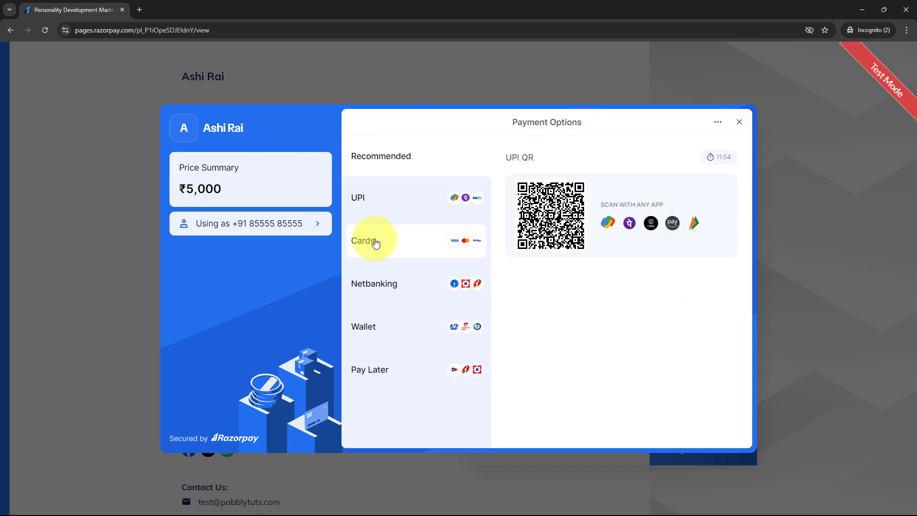
# - Pay by card, entering the test card number, expiry 06/29, CVV and cardholder name
pyautogui.click(375, 243)
pyautogui.click(583, 182)
pyautogui.write('4')
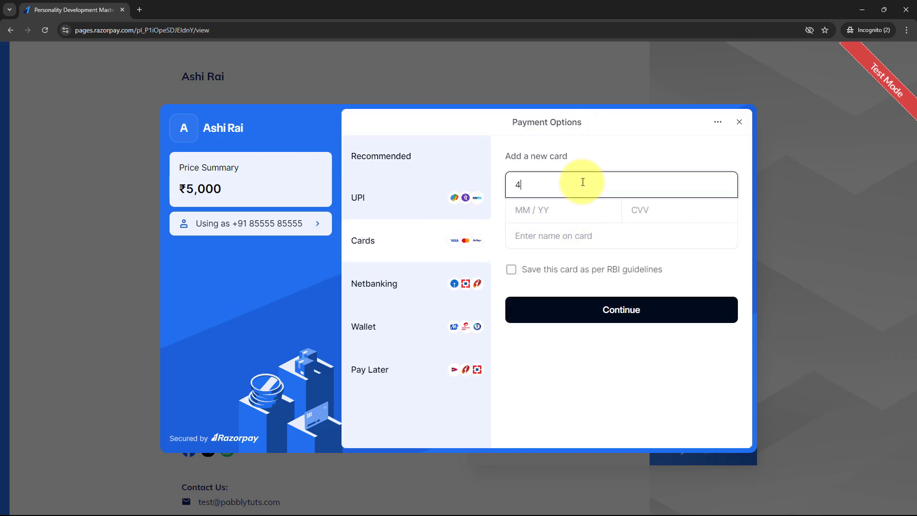
pyautogui.write('111 1111 1111 1111')
pyautogui.click(579, 211)
pyautogui.write('0')
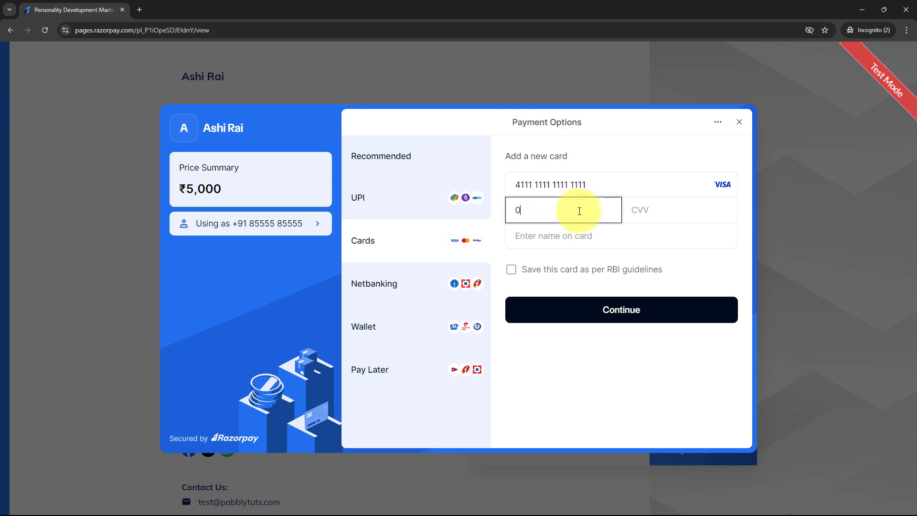
pyautogui.write('6 / 29')
pyautogui.click(671, 218)
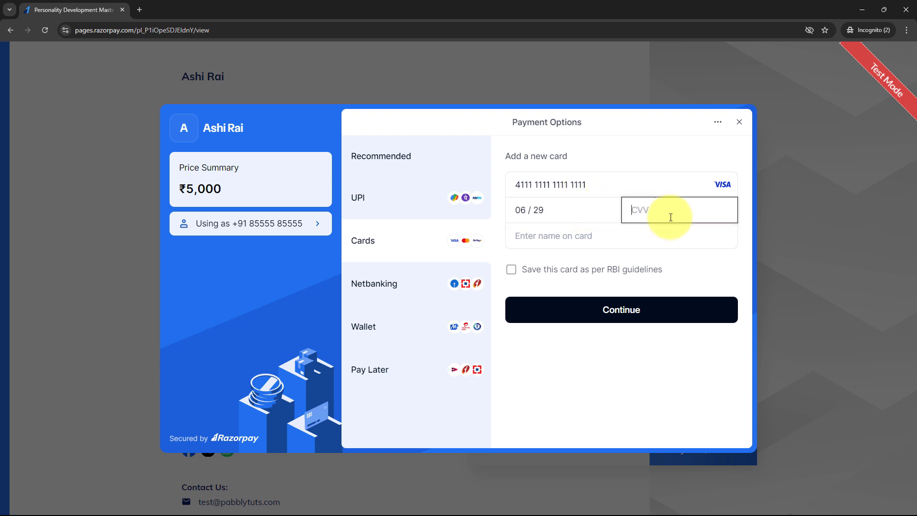
pyautogui.write('1')
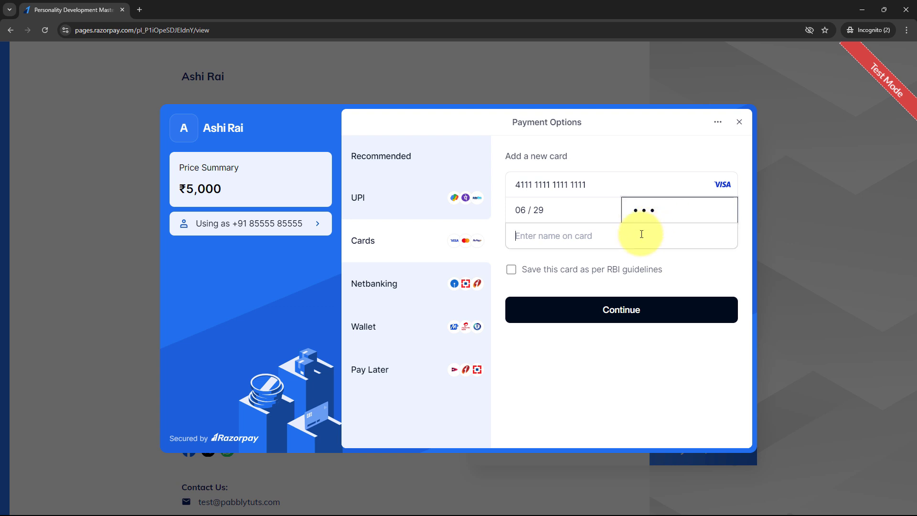
pyautogui.click(642, 234)
pyautogui.write('Test')
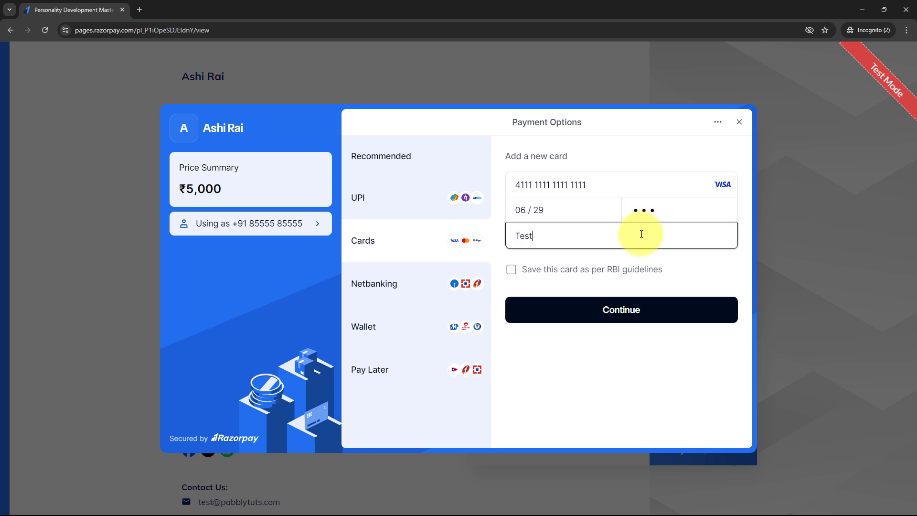
pyautogui.write(' Smart')
# - Submit the card, skip saving it, enter the test OTP and confirm the ₹5,000 payment succeeded
pyautogui.click(634, 311)
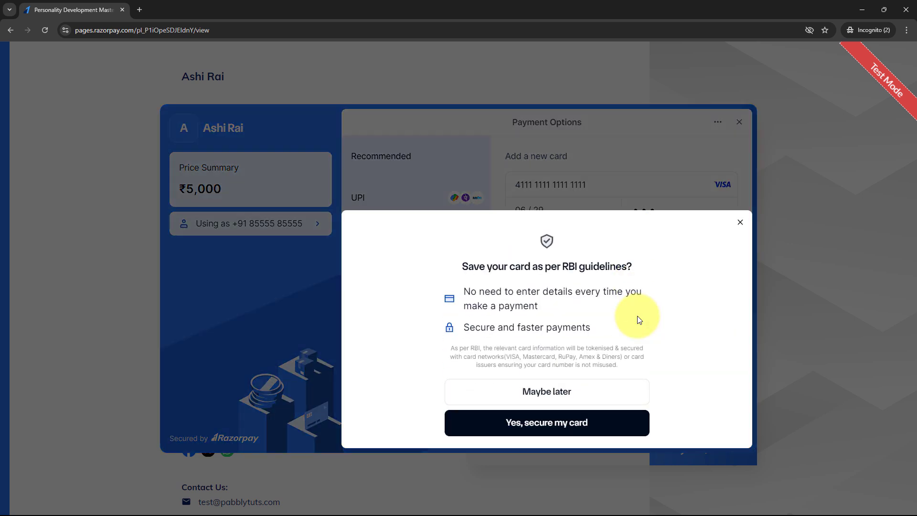
pyautogui.click(567, 389)
pyautogui.write('1111')
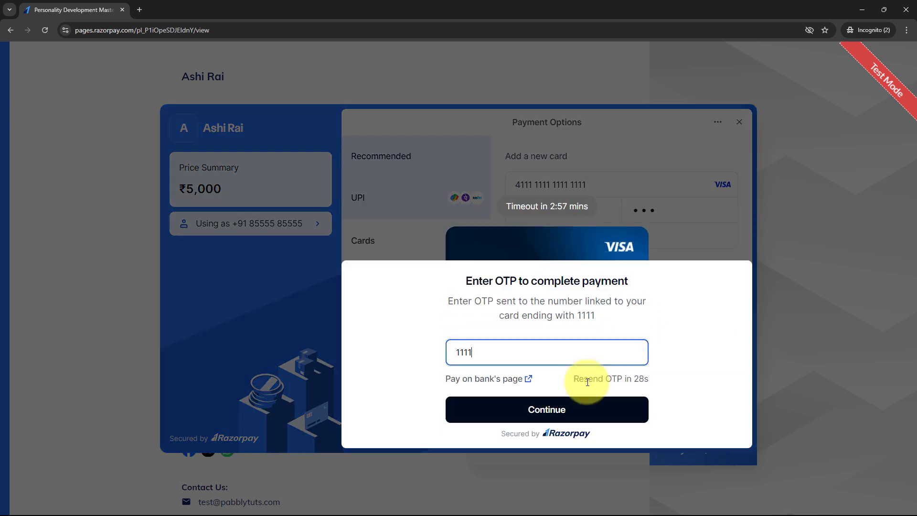
pyautogui.click(596, 424)
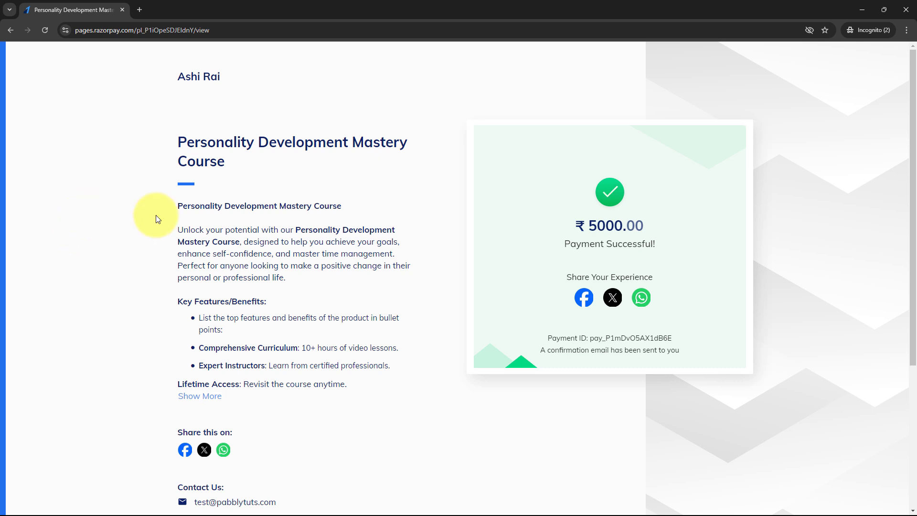
pyautogui.moveTo(656, 244); pyautogui.dragTo(498, 242)
pyautogui.click(450, 251)
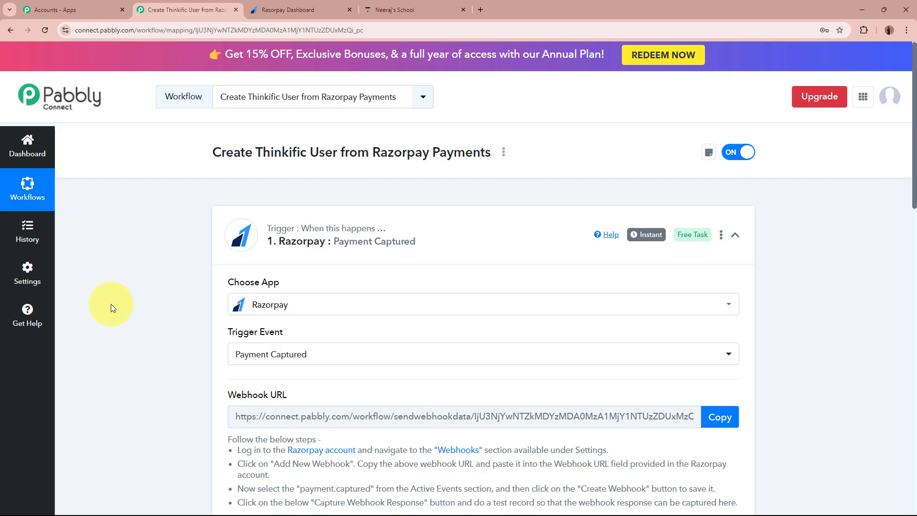
# - Scroll through the captured response, pointing out the Notes phone, last name, first name and email values
pyautogui.scroll(-10, 111, 303)
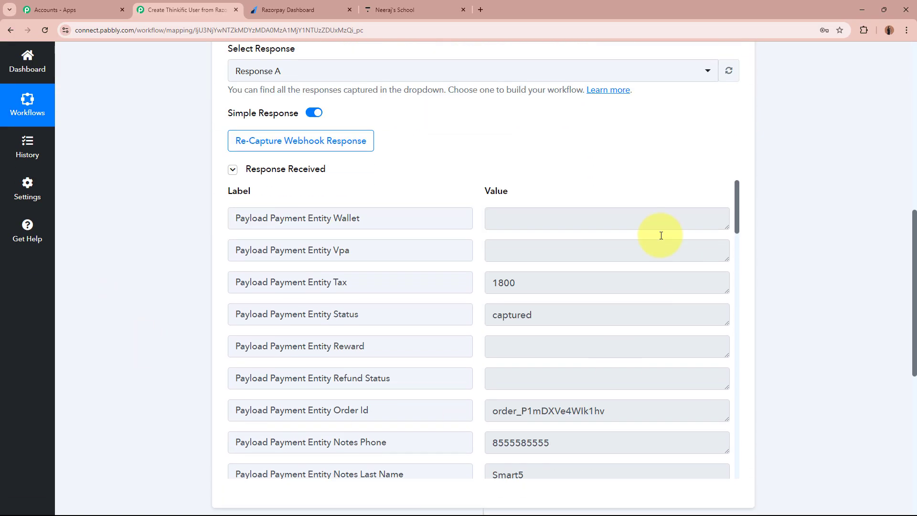
pyautogui.scroll(-2, 151, 309)
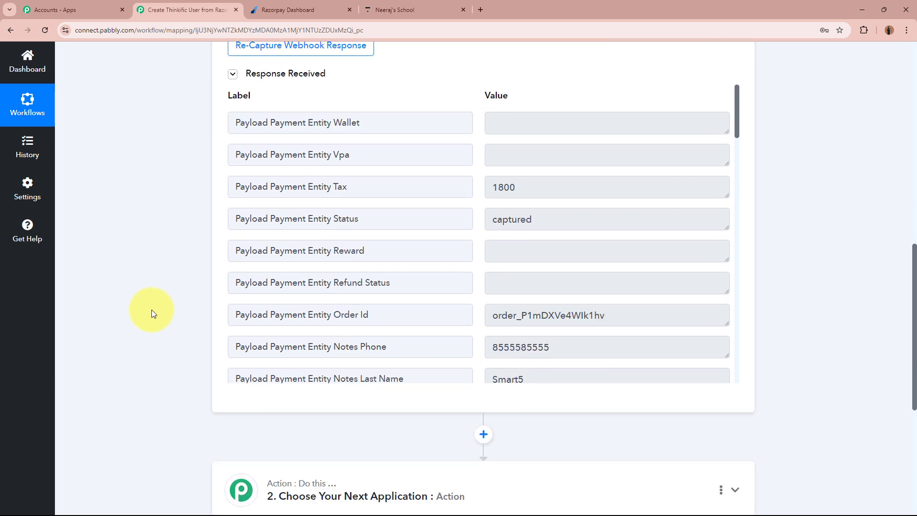
pyautogui.scroll(-2, 621, 309)
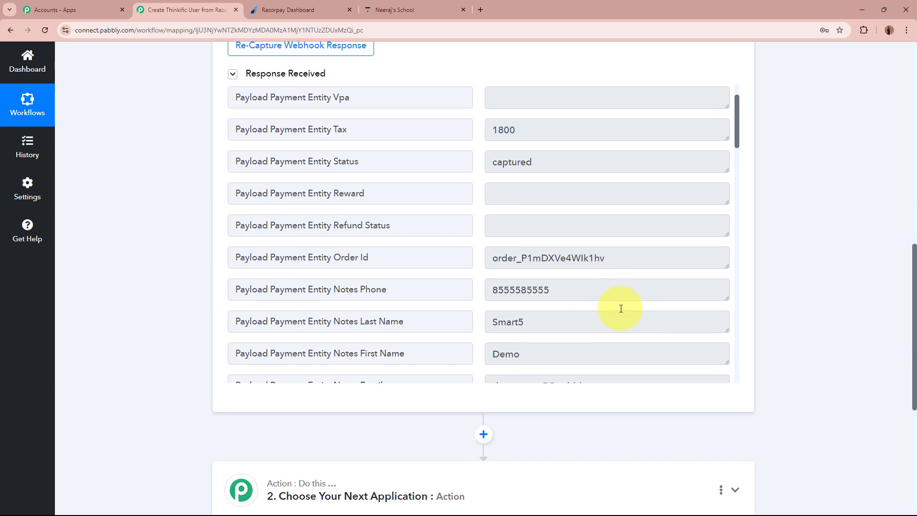
pyautogui.scroll(-1, 620, 303)
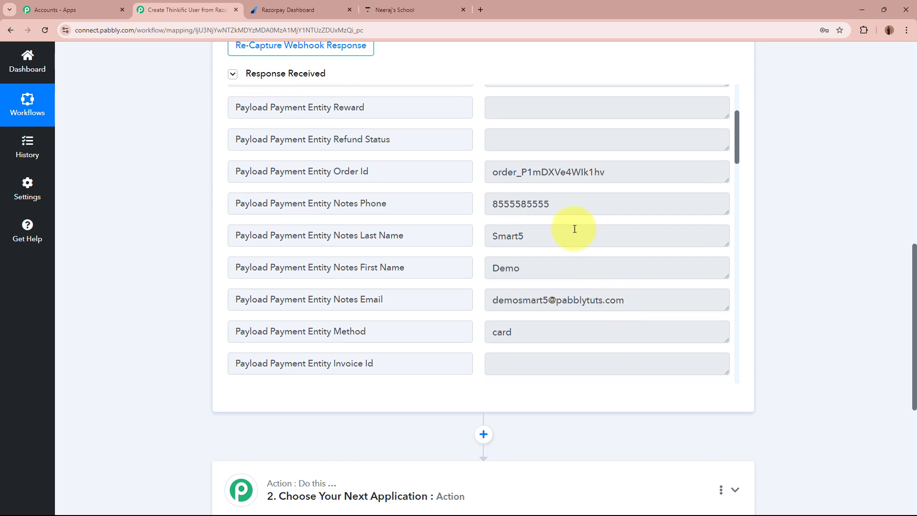
pyautogui.moveTo(624, 165); pyautogui.dragTo(430, 170)
pyautogui.moveTo(617, 204); pyautogui.dragTo(463, 203)
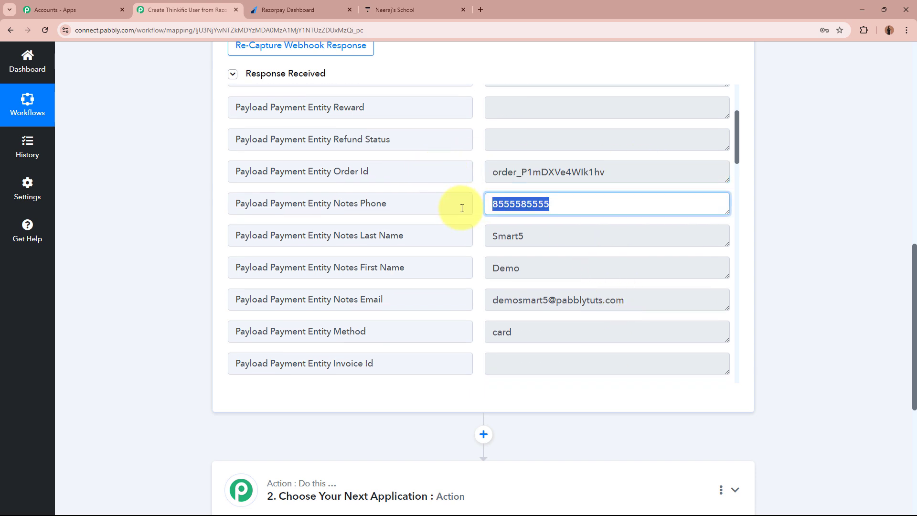
pyautogui.moveTo(558, 235); pyautogui.dragTo(465, 231)
pyautogui.moveTo(546, 265); pyautogui.dragTo(459, 259)
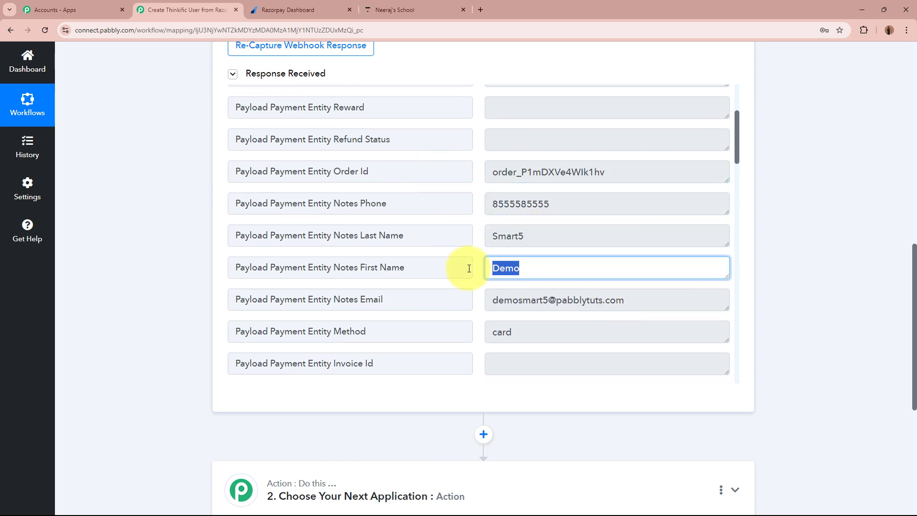
pyautogui.moveTo(487, 301); pyautogui.dragTo(649, 302)
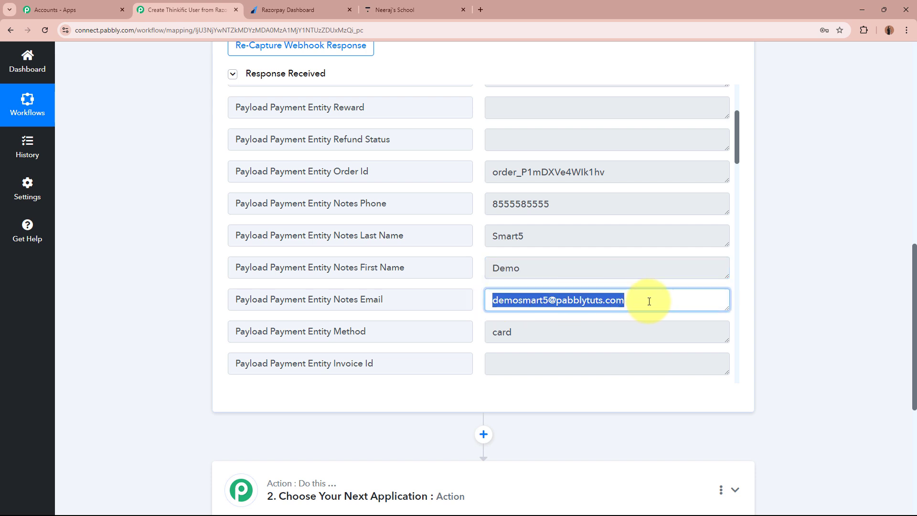
pyautogui.scroll(-3, 649, 301)
pyautogui.moveTo(528, 188); pyautogui.dragTo(477, 220)
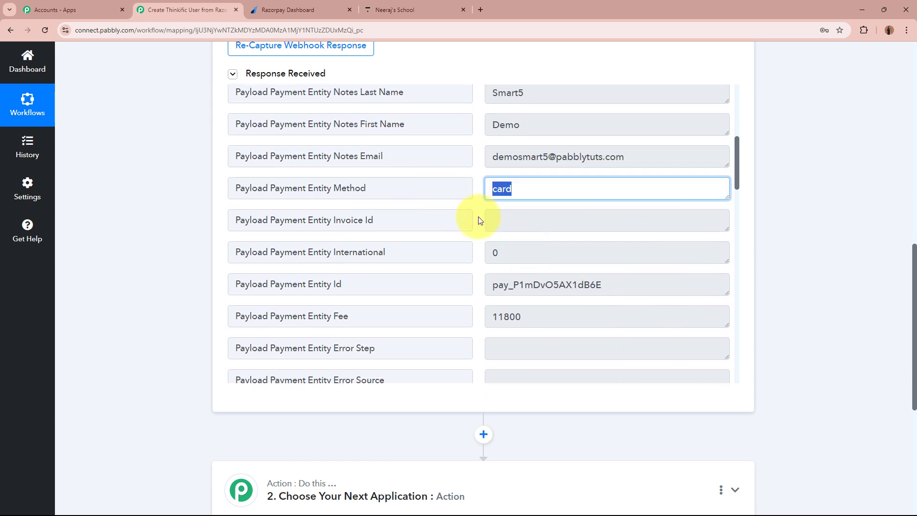
pyautogui.moveTo(640, 285); pyautogui.dragTo(574, 286)
pyautogui.scroll(-4, 574, 288)
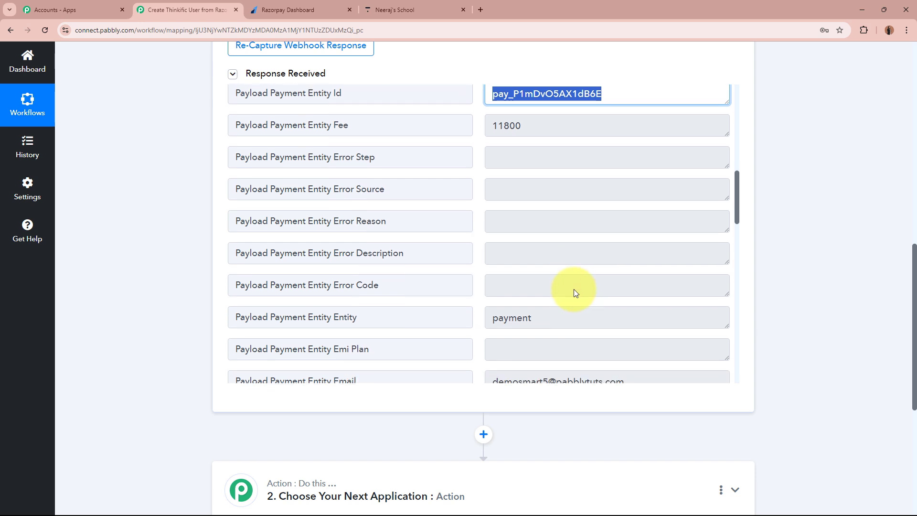
# - Point out the entity, payer email, currency INR and amount 500000 with its paise zeros
pyautogui.doubleClick(561, 314)
pyautogui.scroll(-4, 557, 303)
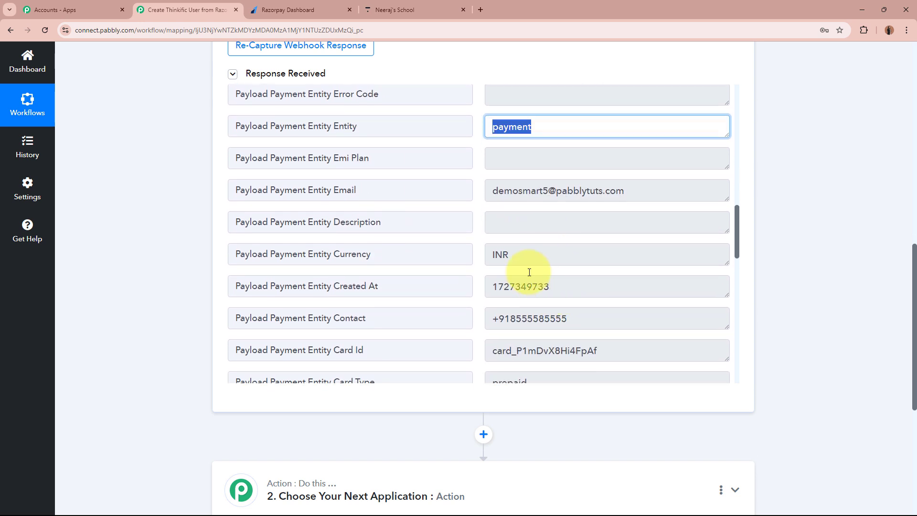
pyautogui.moveTo(587, 192); pyautogui.dragTo(399, 194)
pyautogui.moveTo(522, 258); pyautogui.dragTo(422, 250)
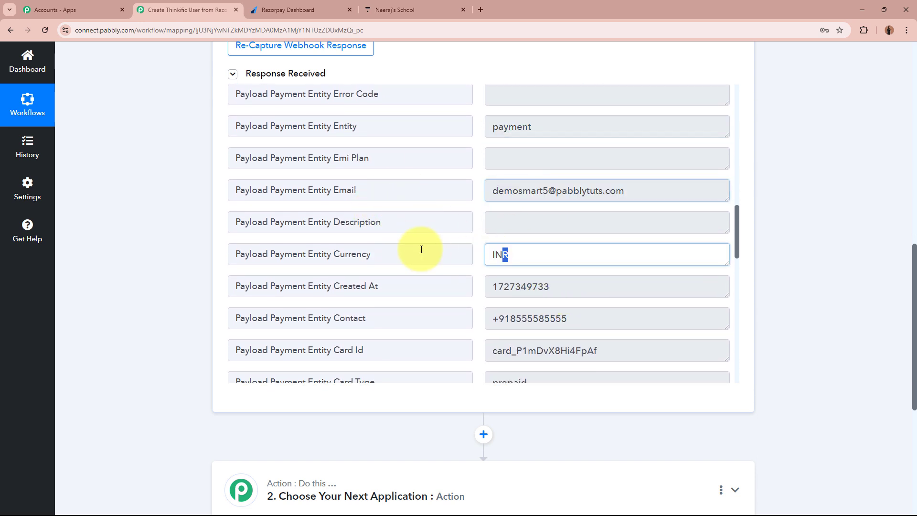
pyautogui.scroll(-7, 516, 278)
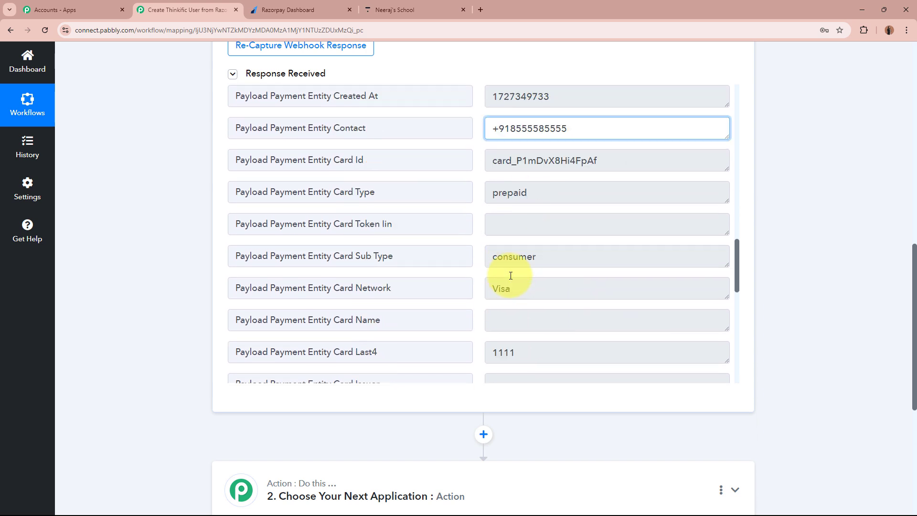
pyautogui.scroll(-6, 511, 275)
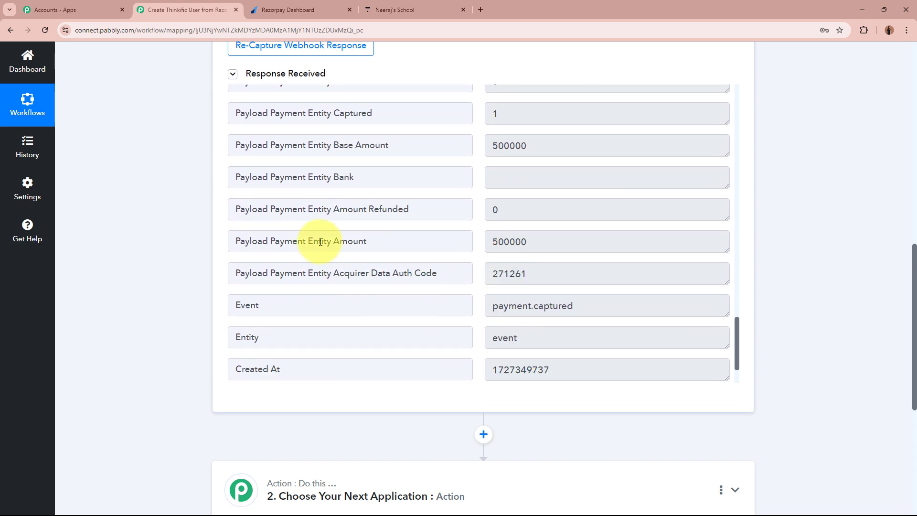
pyautogui.doubleClick(521, 243)
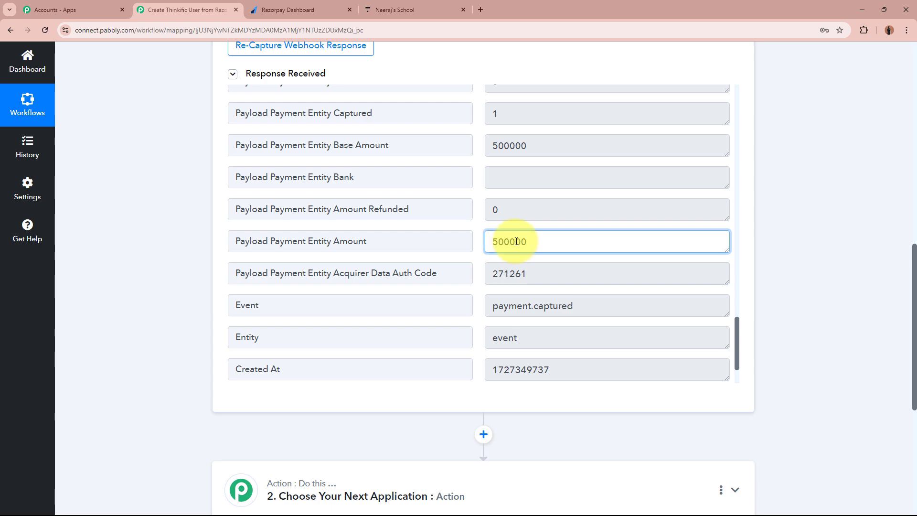
pyautogui.moveTo(516, 242); pyautogui.dragTo(560, 243)
pyautogui.click(558, 244)
pyautogui.scroll(-2, 676, 286)
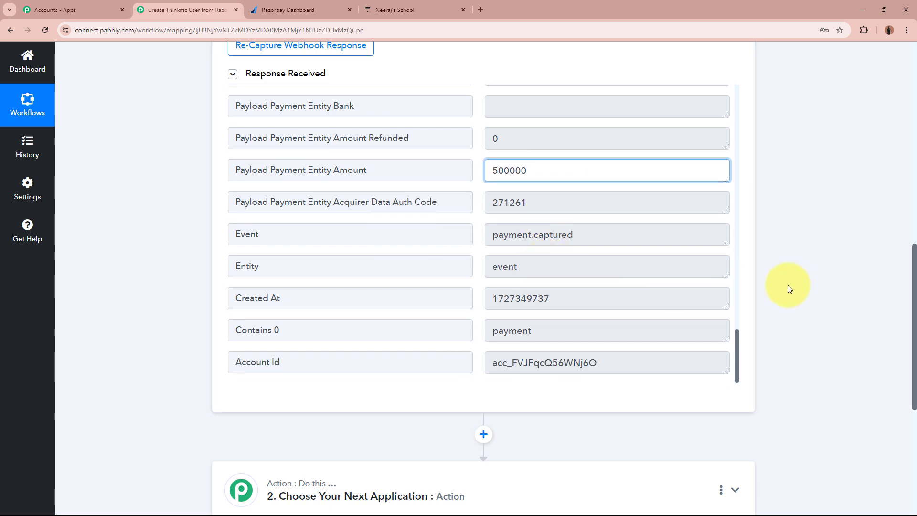
pyautogui.scroll(5, 789, 288)
pyautogui.scroll(7, 789, 288)
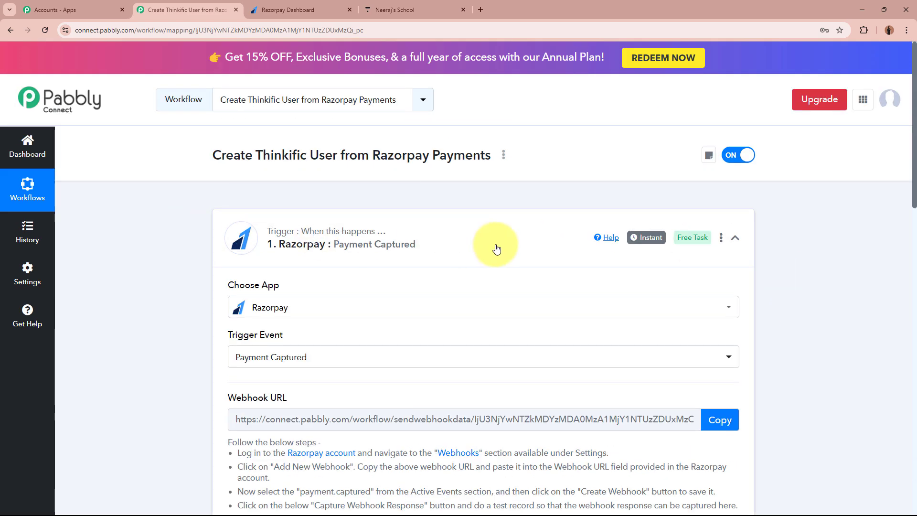
# - Collapse the Razorpay Payment Captured trigger card
pyautogui.click(492, 248)
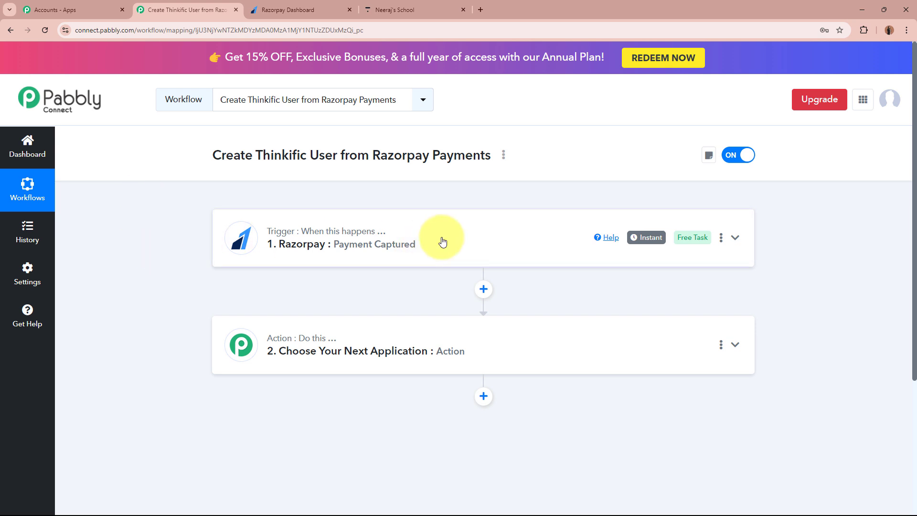
# - View Razorpay's Payment Pages list with the Personality Development Mastery Course, comparing it with the Pabbly workflow
pyautogui.click(302, 5)
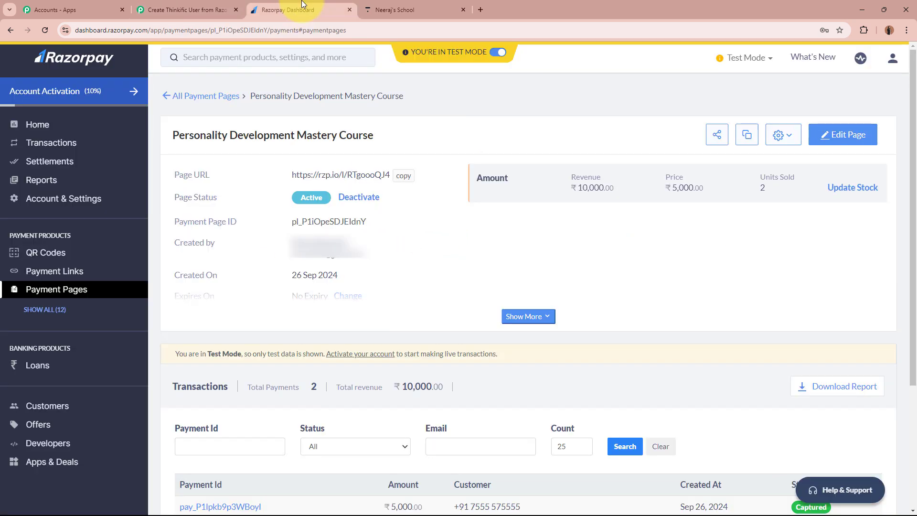
pyautogui.click(87, 291)
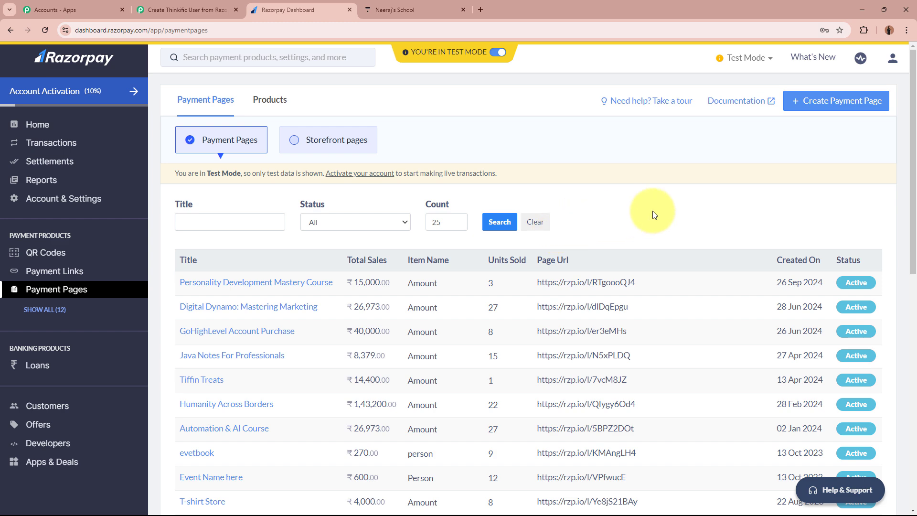
pyautogui.click(206, 10)
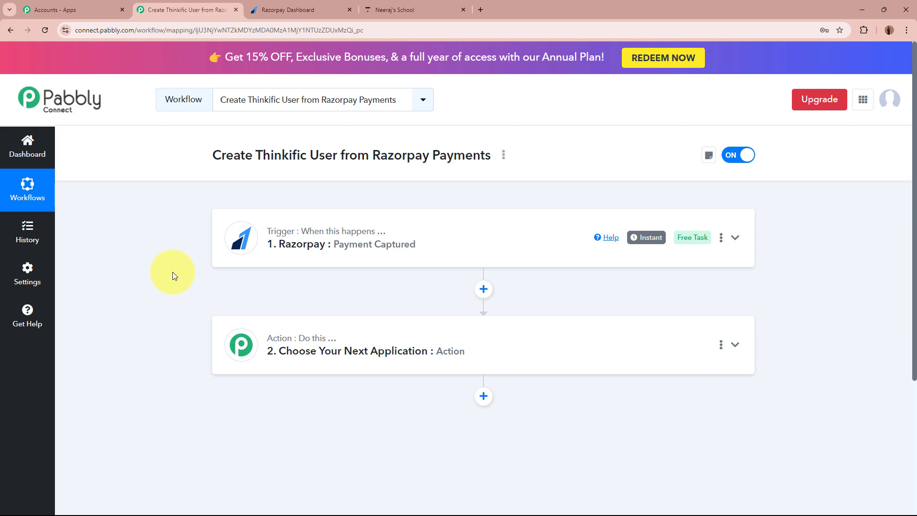
pyautogui.click(306, 10)
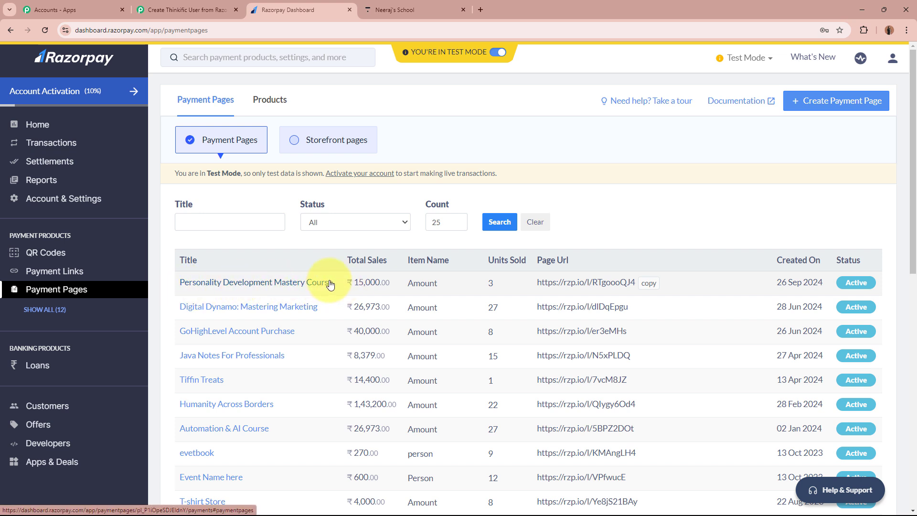
pyautogui.click(184, 10)
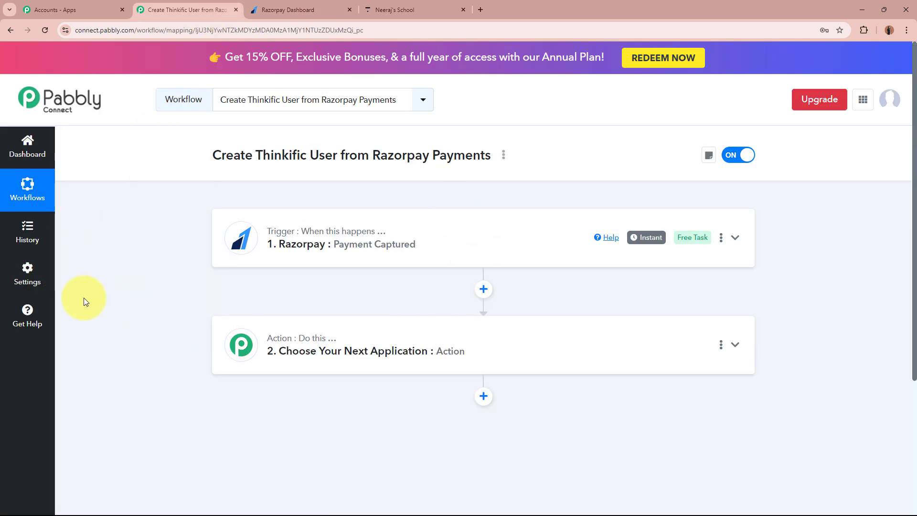
# - Make the second step a Filter (Pabbly) step with the Filter Values action event
pyautogui.click(533, 349)
pyautogui.scroll(-3, 484, 331)
pyautogui.click(247, 302)
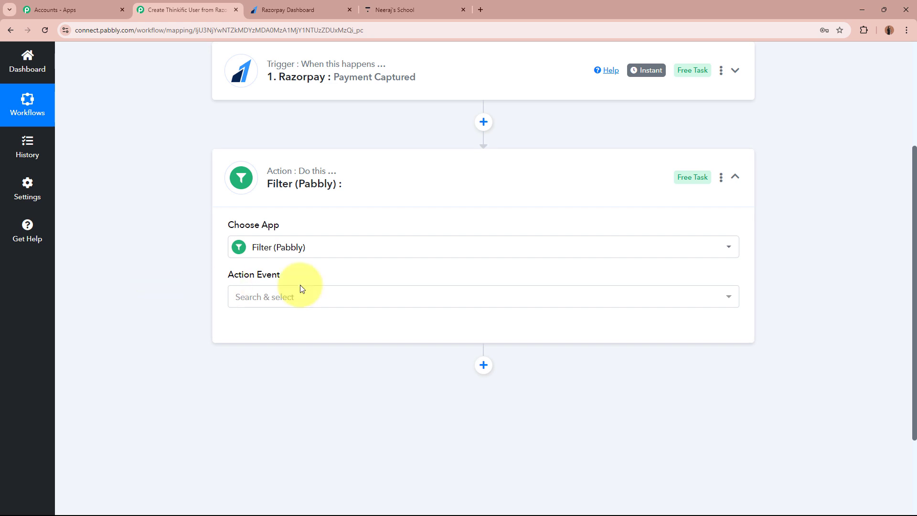
pyautogui.click(297, 296)
pyautogui.click(282, 354)
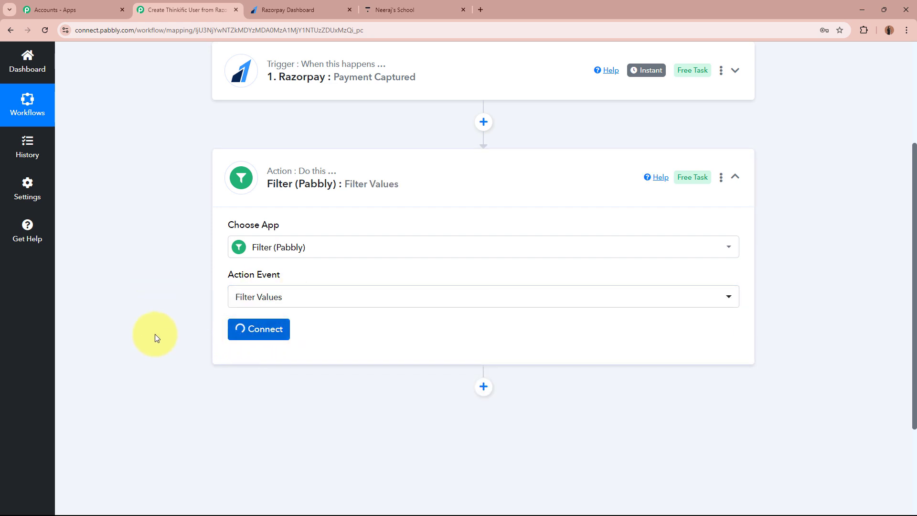
# - Point out the Select Label, Filter Type and Value condition headings, then go to the Razorpay dashboard
pyautogui.scroll(-2, 151, 333)
pyautogui.scroll(-2, 151, 333)
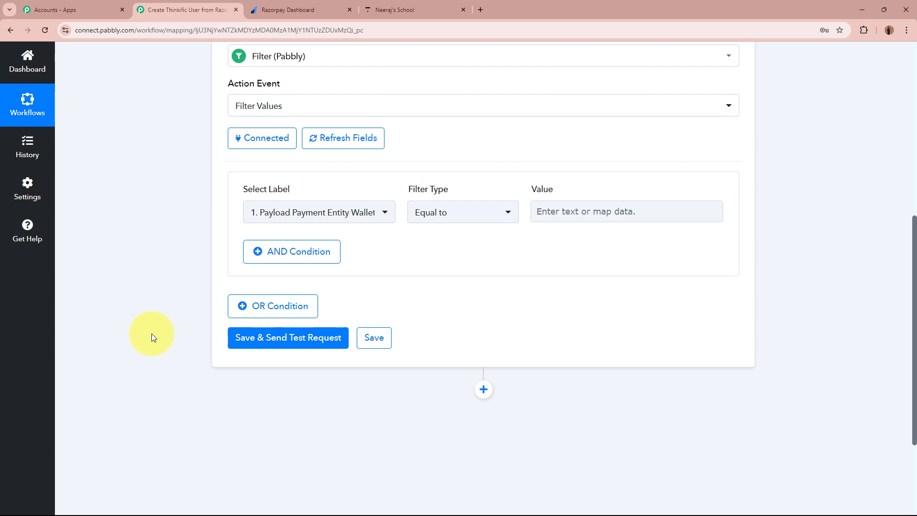
pyautogui.moveTo(248, 190); pyautogui.dragTo(308, 192)
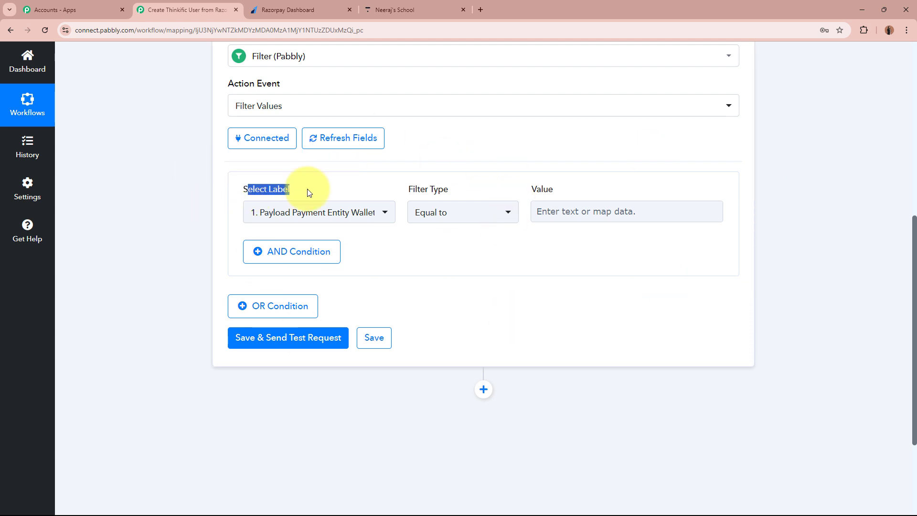
pyautogui.moveTo(413, 190); pyautogui.dragTo(449, 190)
pyautogui.moveTo(550, 190)
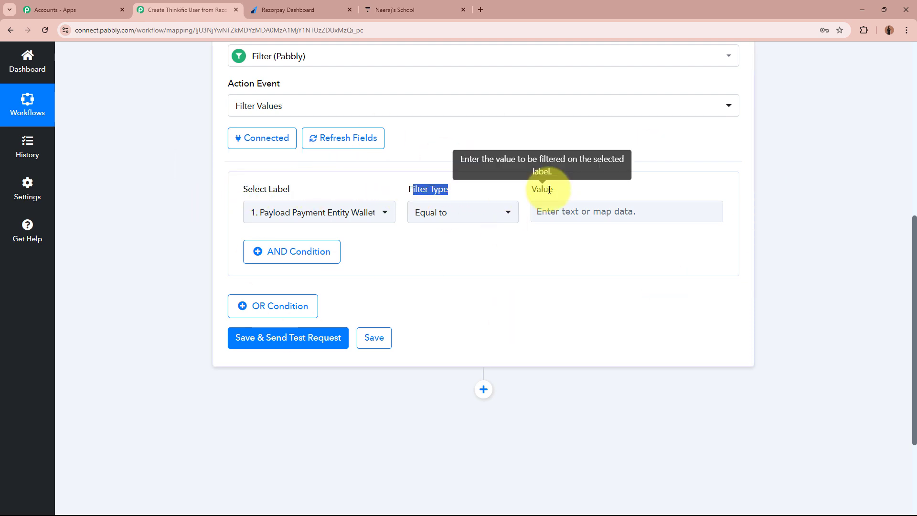
pyautogui.moveTo(549, 189); pyautogui.dragTo(579, 192)
pyautogui.click(168, 210)
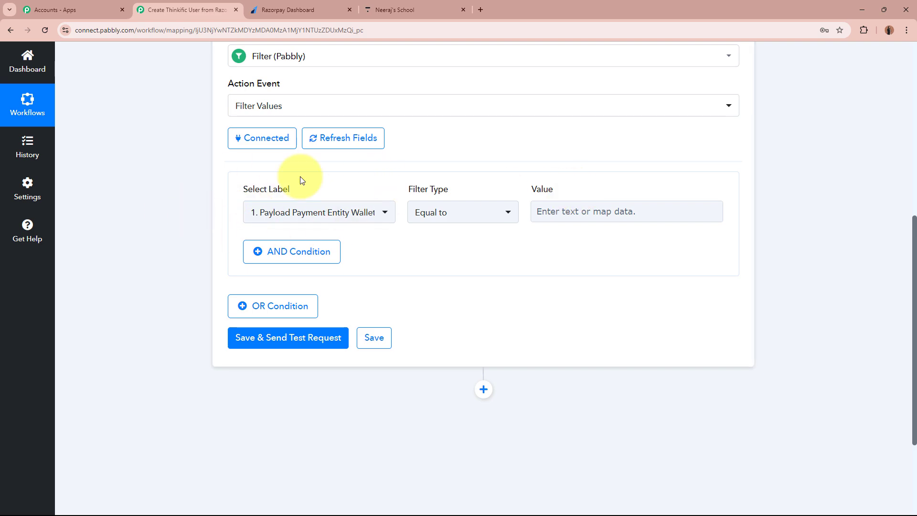
pyautogui.click(280, 10)
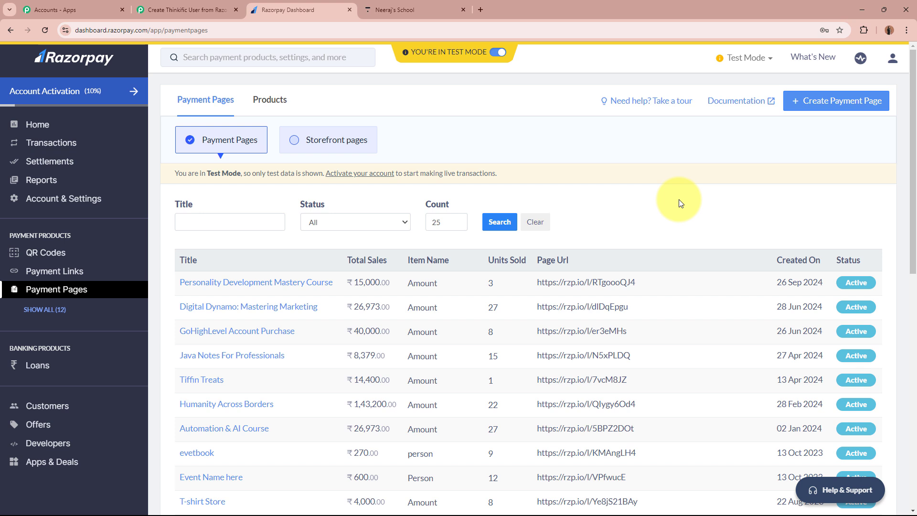
# - Set the filter's Select Label to the Payload Payment Entity Amount field
pyautogui.click(186, 9)
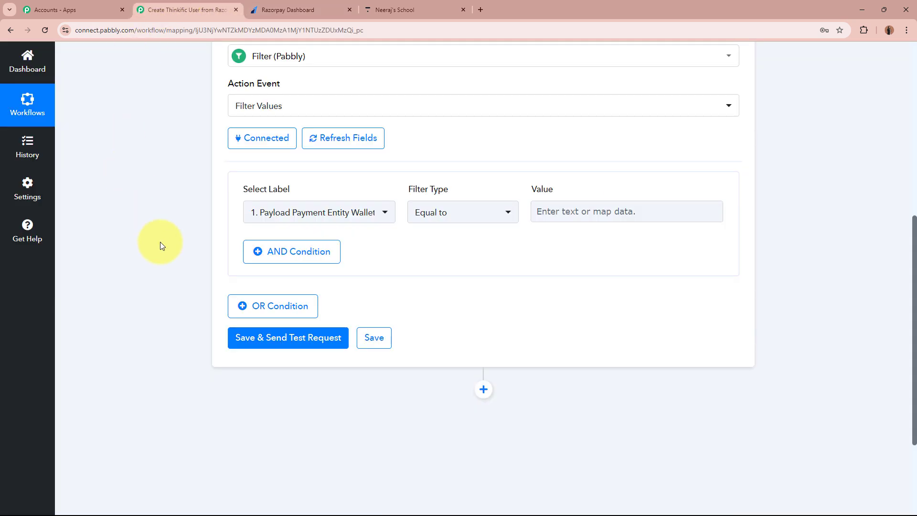
pyautogui.click(348, 214)
pyautogui.click(327, 283)
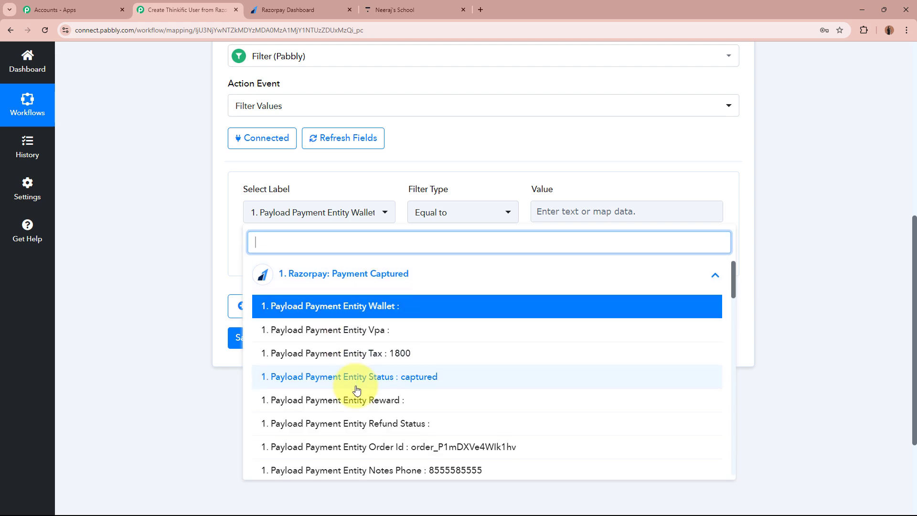
pyautogui.scroll(-5, 356, 390)
pyautogui.scroll(-6, 356, 390)
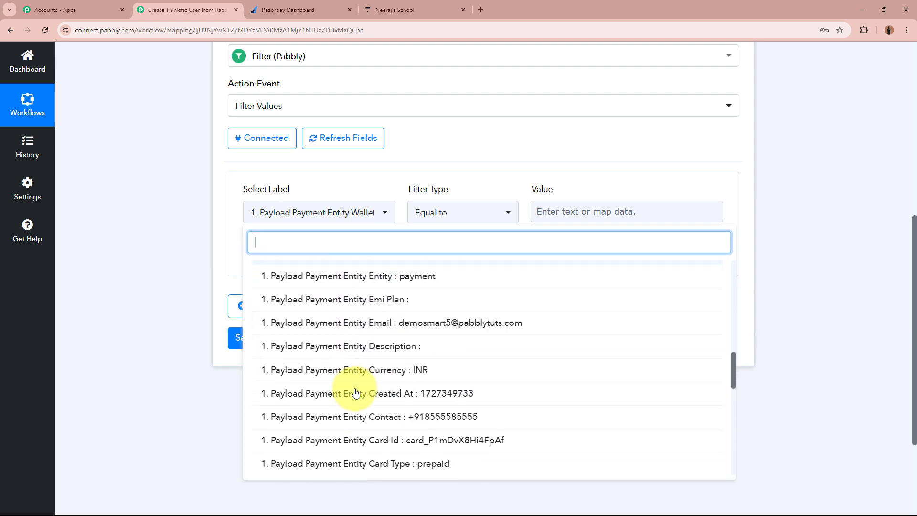
pyautogui.scroll(-10, 356, 393)
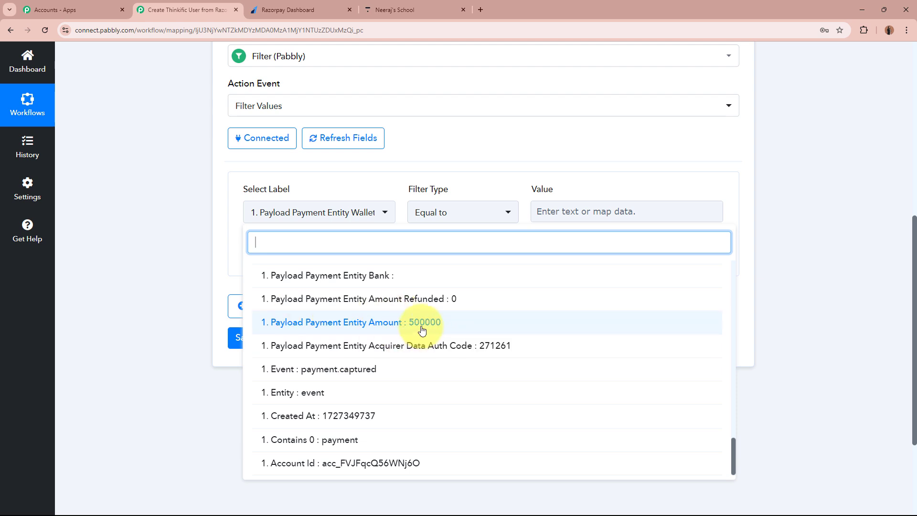
pyautogui.click(423, 330)
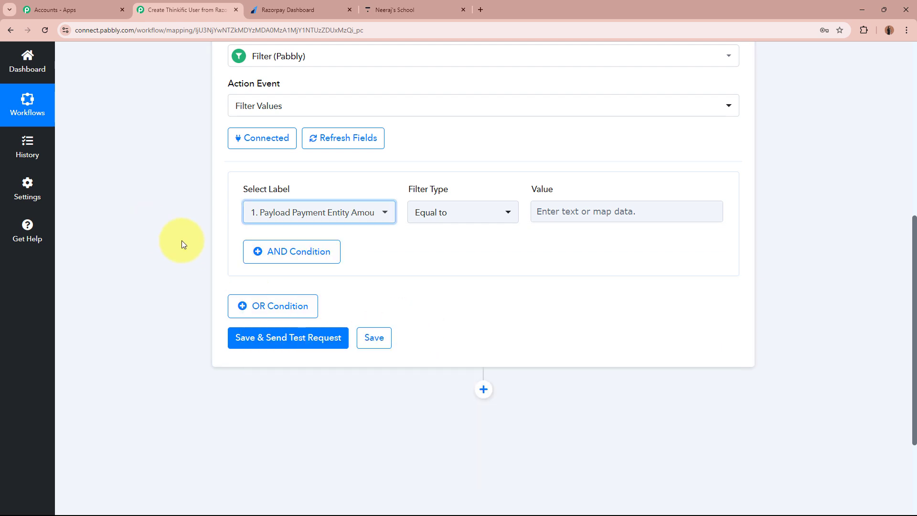
# - Keep Equal to and enter 500000 as the comparison value
pyautogui.click(153, 213)
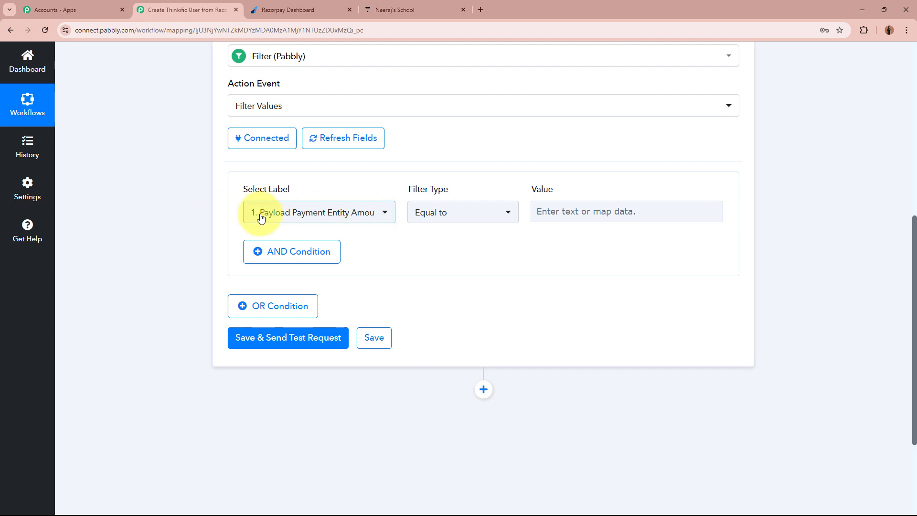
pyautogui.click(564, 206)
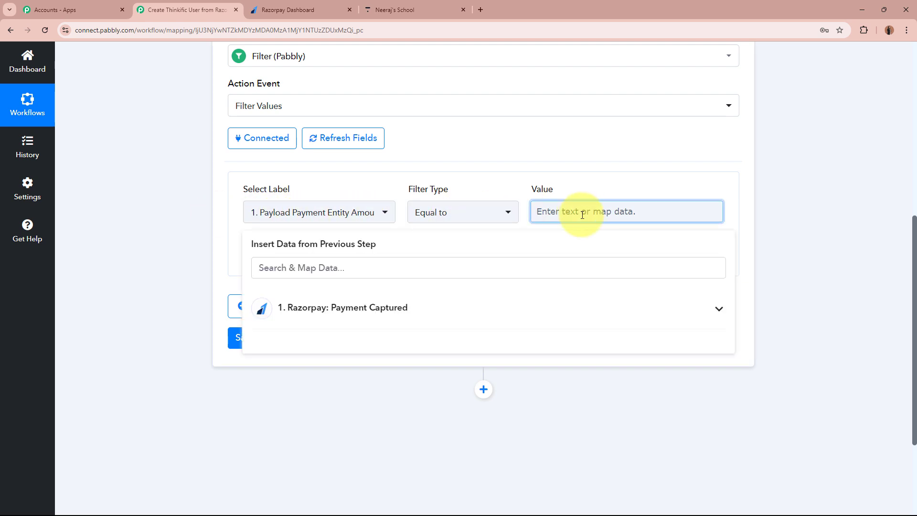
pyautogui.write('500000')
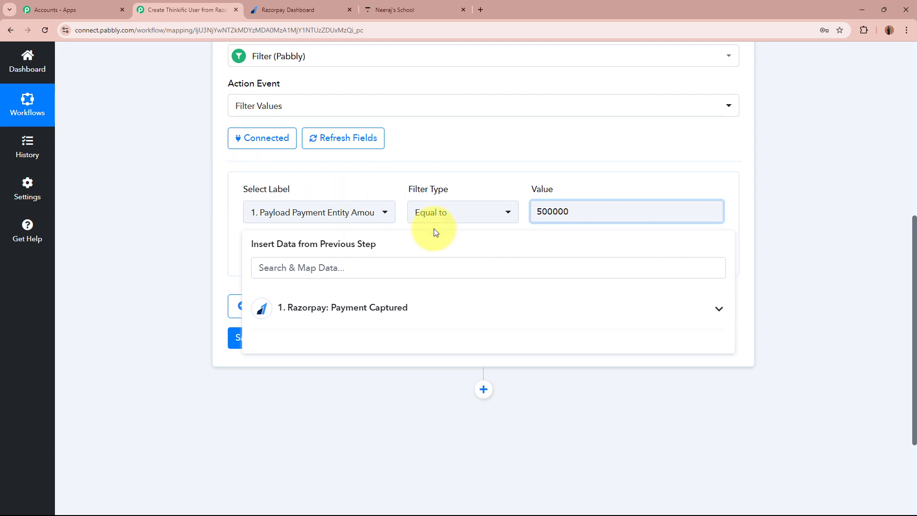
pyautogui.click(136, 216)
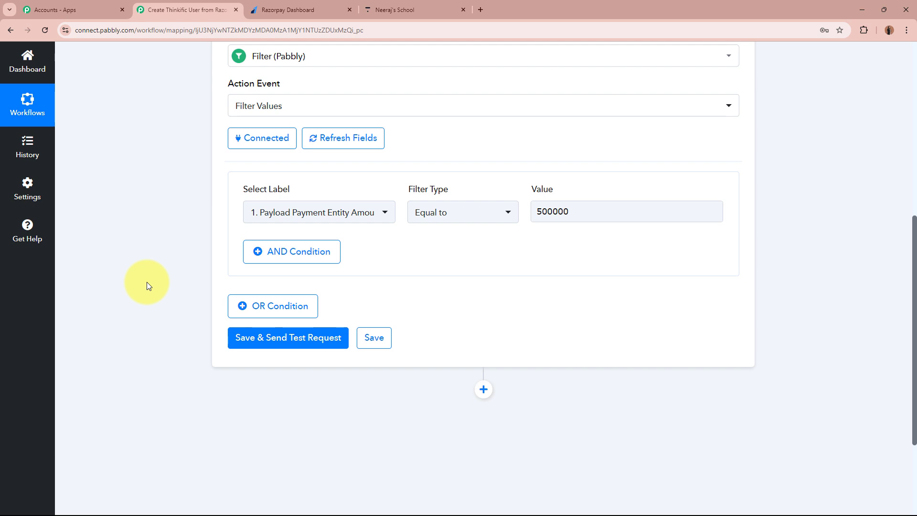
# - Save and test the filter, confirming the success status and 'Condition is true' message
pyautogui.click(230, 334)
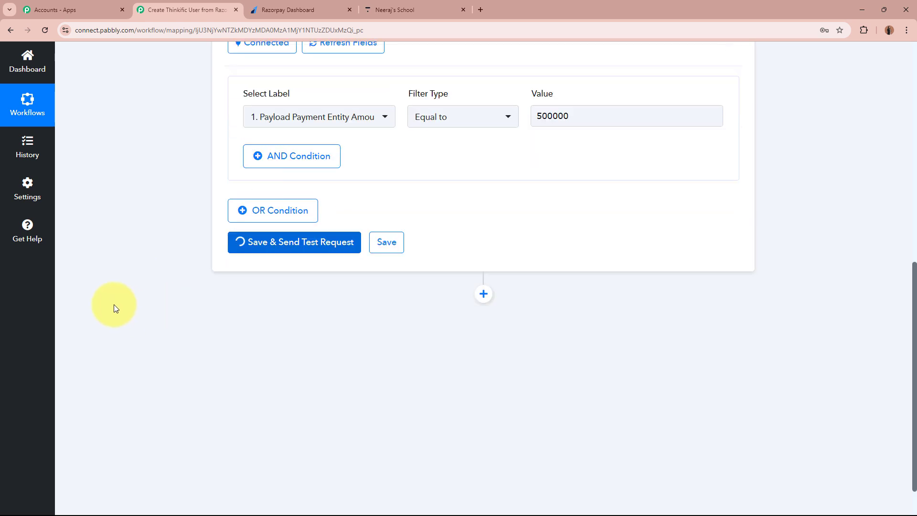
pyautogui.scroll(-2, 114, 304)
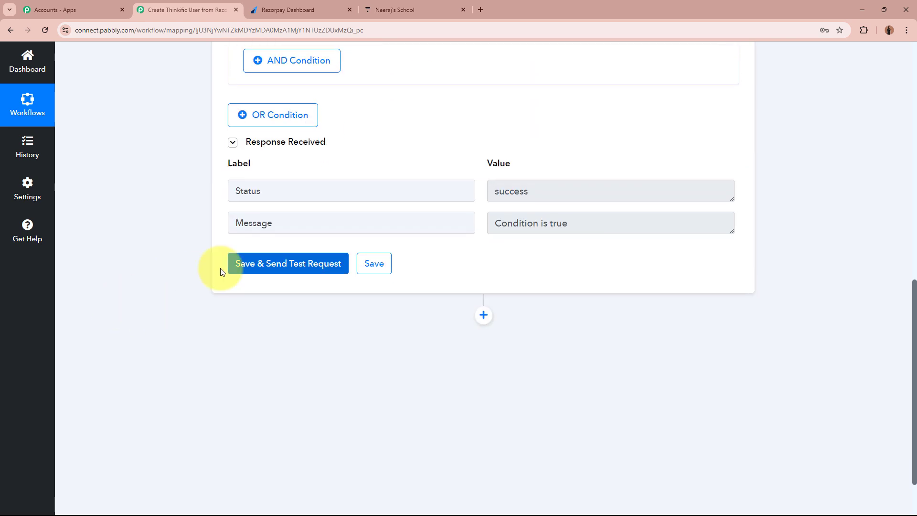
pyautogui.click(270, 223)
pyautogui.click(573, 215)
pyautogui.click(579, 193)
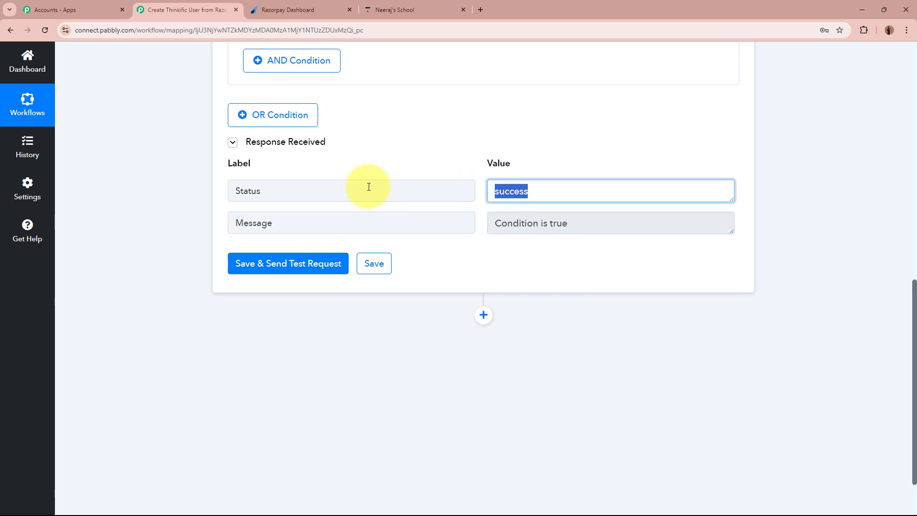
pyautogui.click(166, 196)
# - Collapse the Filter step and check Thinkific's All users list of existing users
pyautogui.scroll(9, 167, 196)
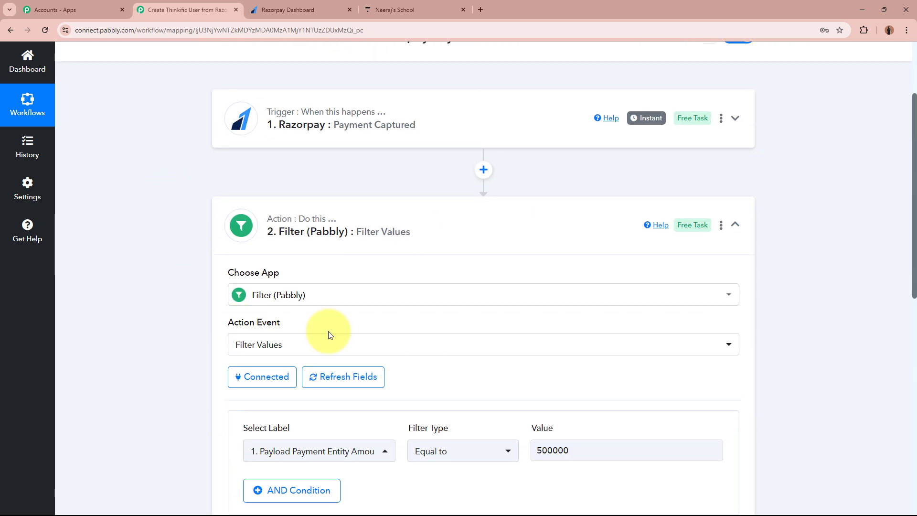
pyautogui.click(517, 239)
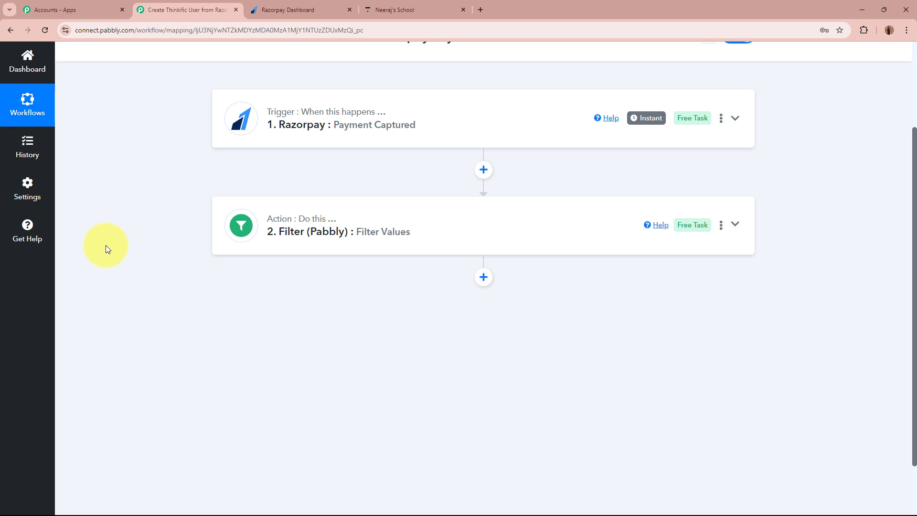
pyautogui.scroll(2, 105, 245)
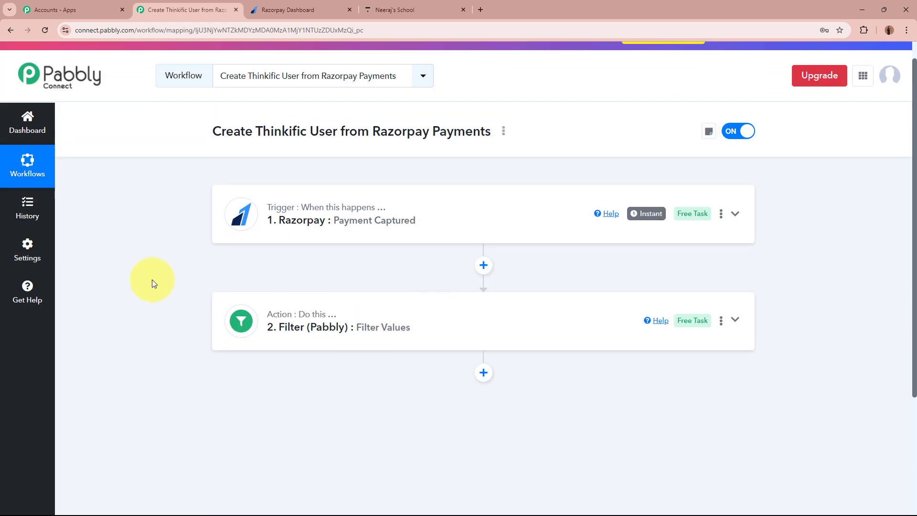
pyautogui.scroll(1, 125, 280)
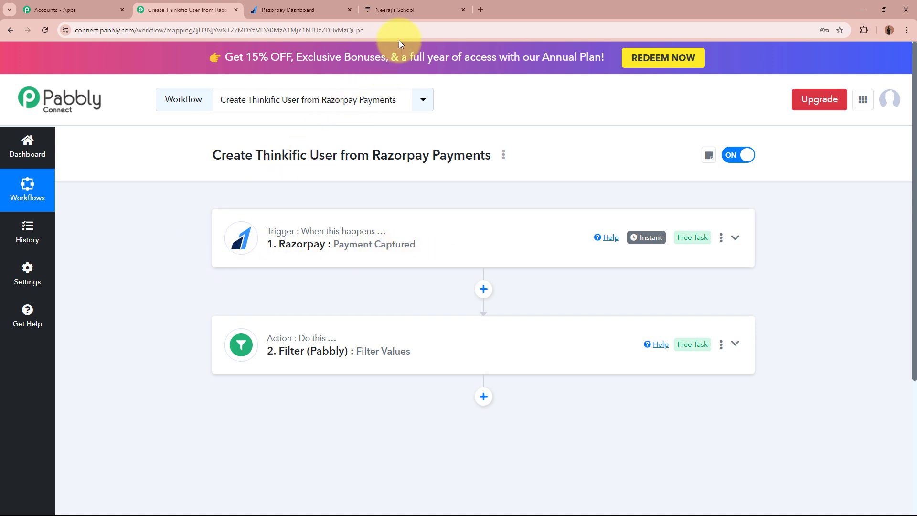
pyautogui.click(401, 10)
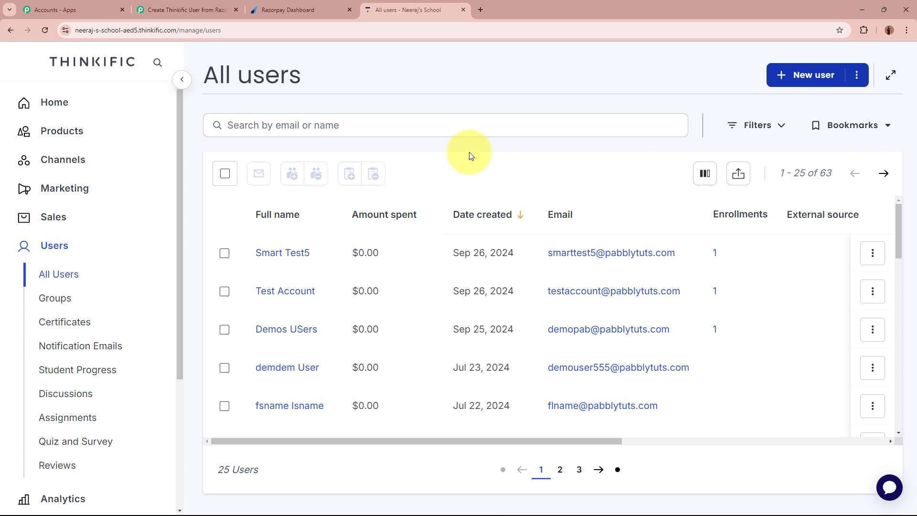
# - Add a new Thinkific action step after the filter
pyautogui.click(205, 10)
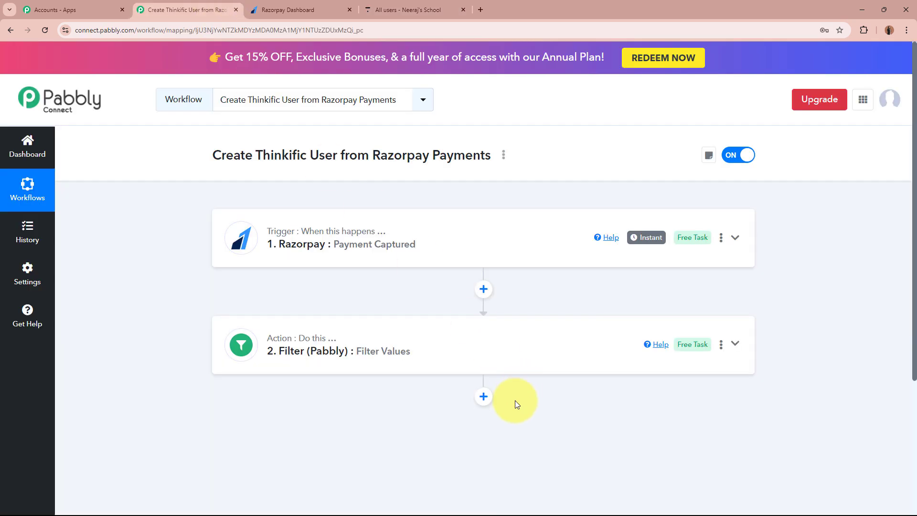
pyautogui.click(484, 398)
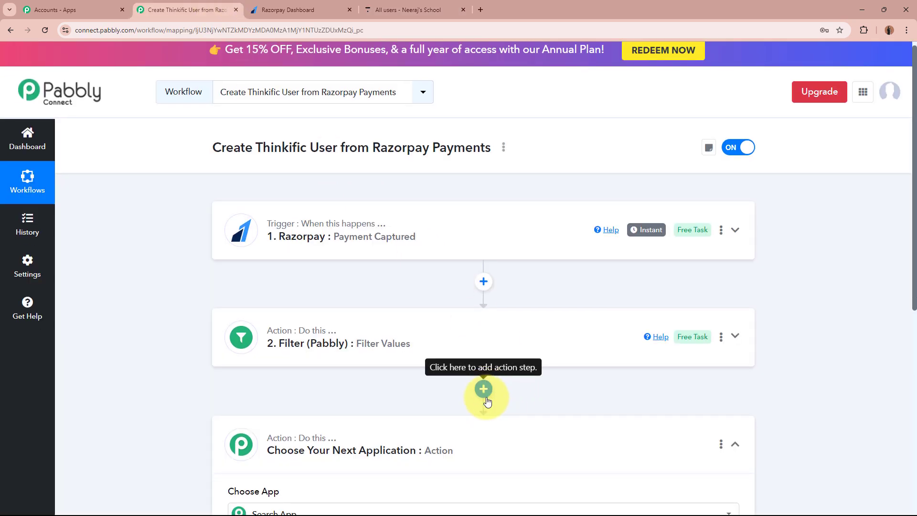
pyautogui.write('Thi')
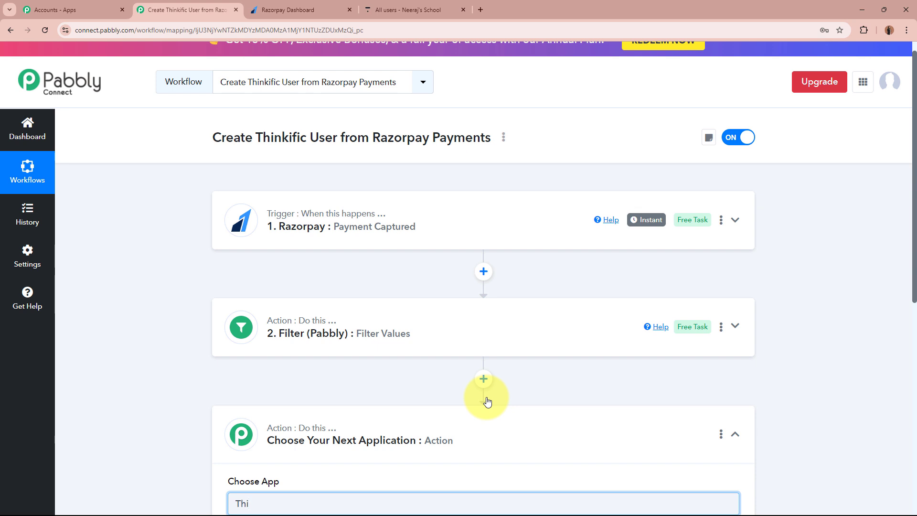
pyautogui.scroll(-3, 483, 400)
pyautogui.click(260, 371)
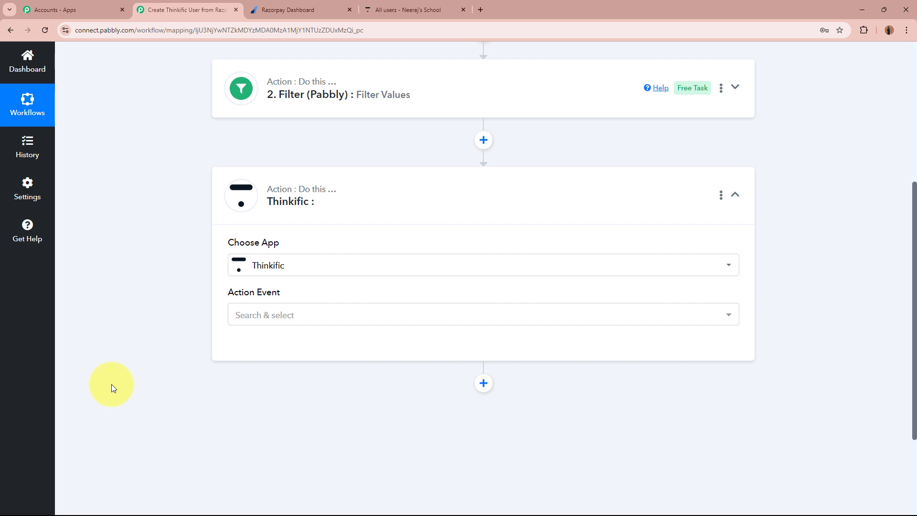
# - Choose the Create User action event and begin connecting the Thinkific account
pyautogui.scroll(3, 111, 384)
pyautogui.scroll(-1, 168, 294)
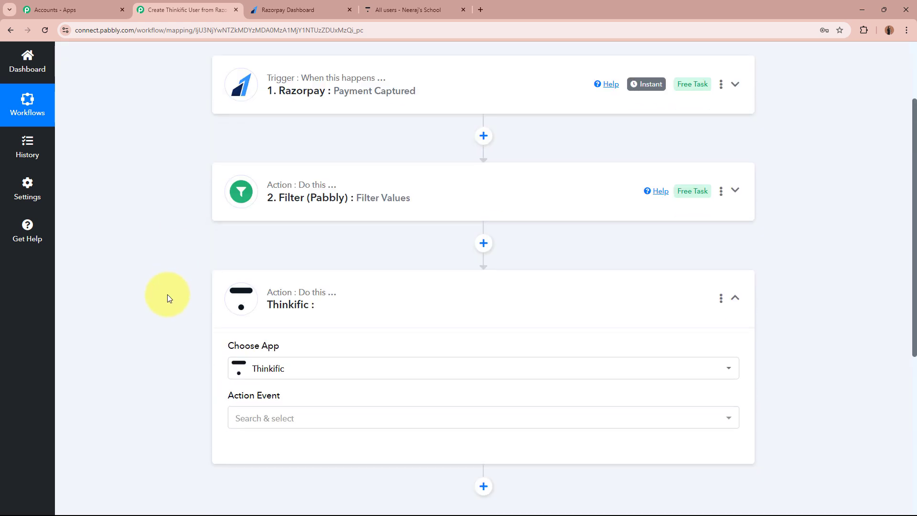
pyautogui.scroll(-4, 167, 294)
pyautogui.click(308, 220)
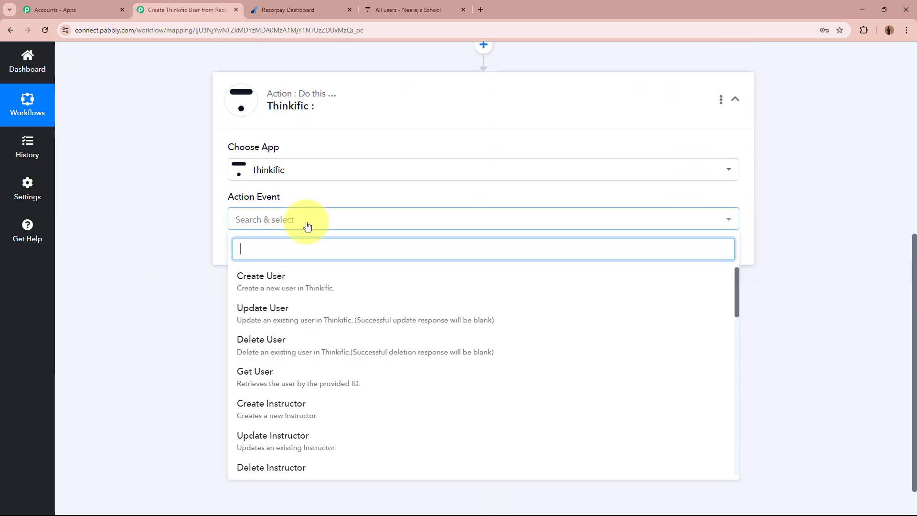
pyautogui.click(281, 292)
pyautogui.click(259, 253)
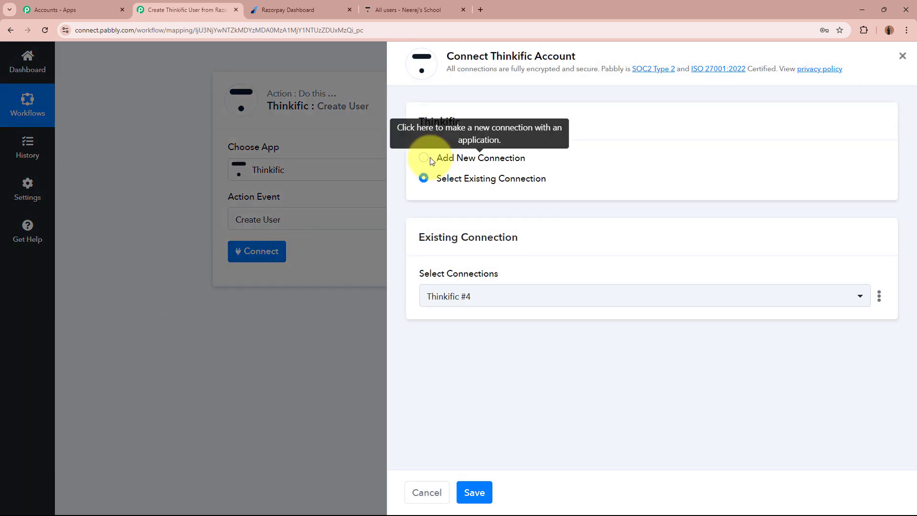
# - Start a new Thinkific connection, reaching the Subdomain prompt
pyautogui.click(423, 159)
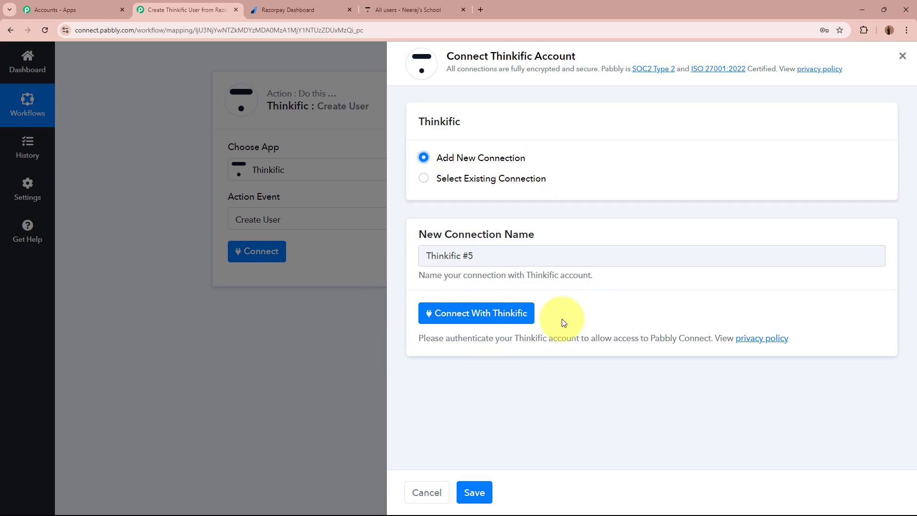
pyautogui.click(531, 316)
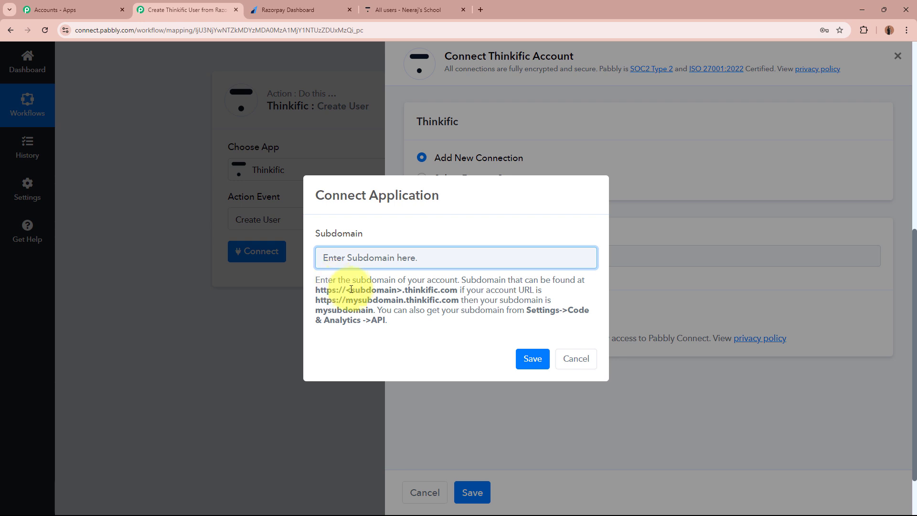
pyautogui.moveTo(347, 288); pyautogui.dragTo(388, 292)
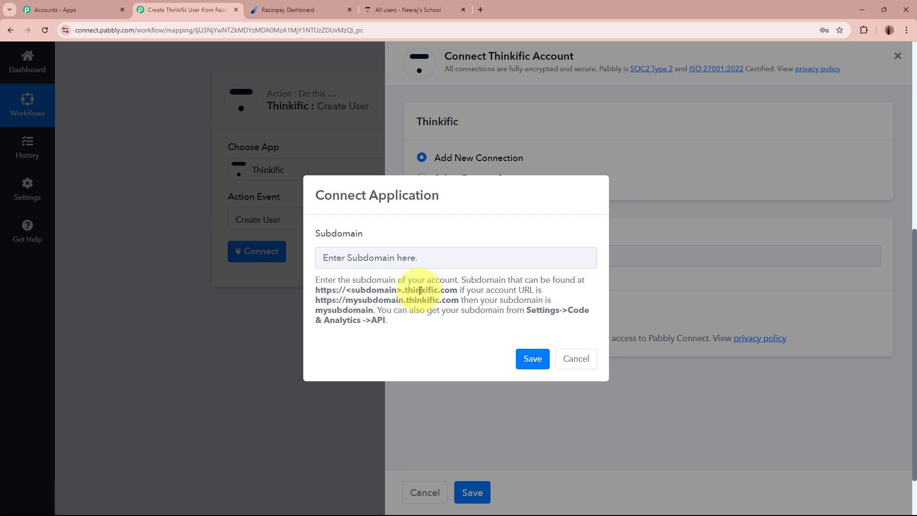
# - Copy the school subdomain from the Thinkific admin address and focus the Subdomain field
pyautogui.click(382, 10)
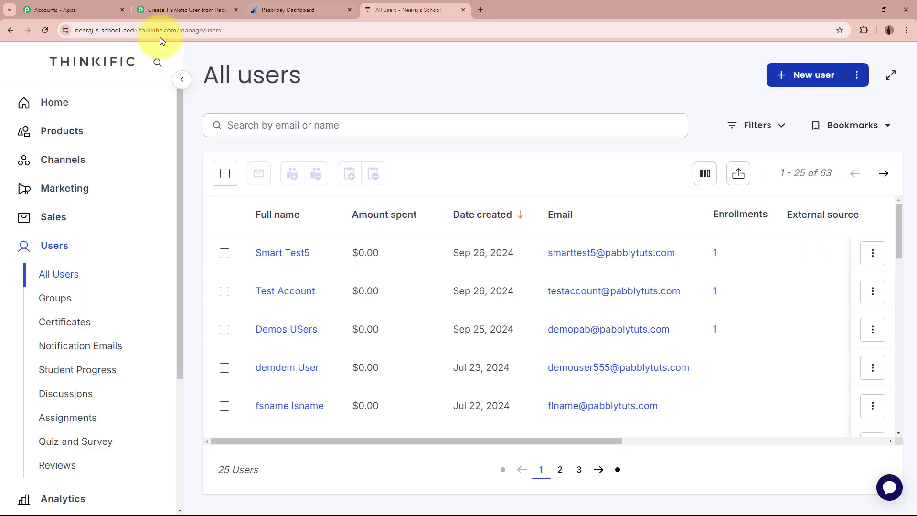
pyautogui.click(118, 30)
pyautogui.doubleClick(114, 31)
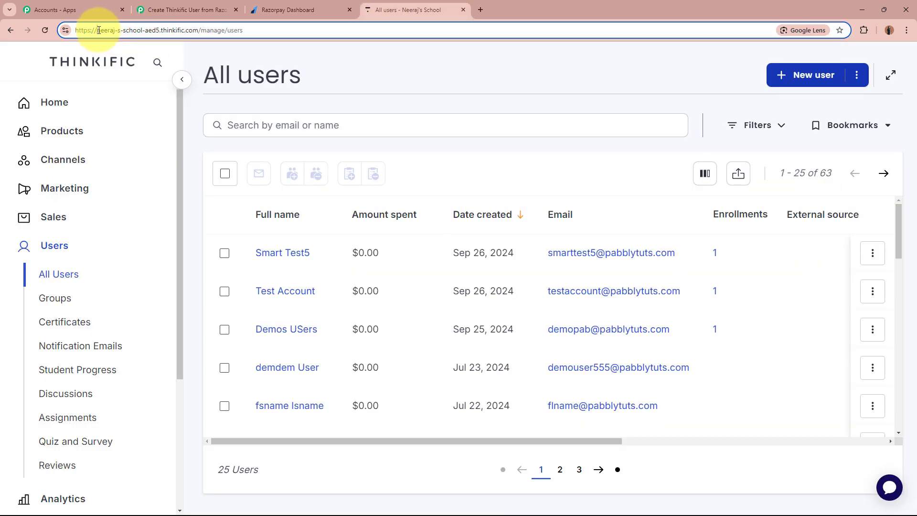
pyautogui.moveTo(98, 30); pyautogui.dragTo(151, 30)
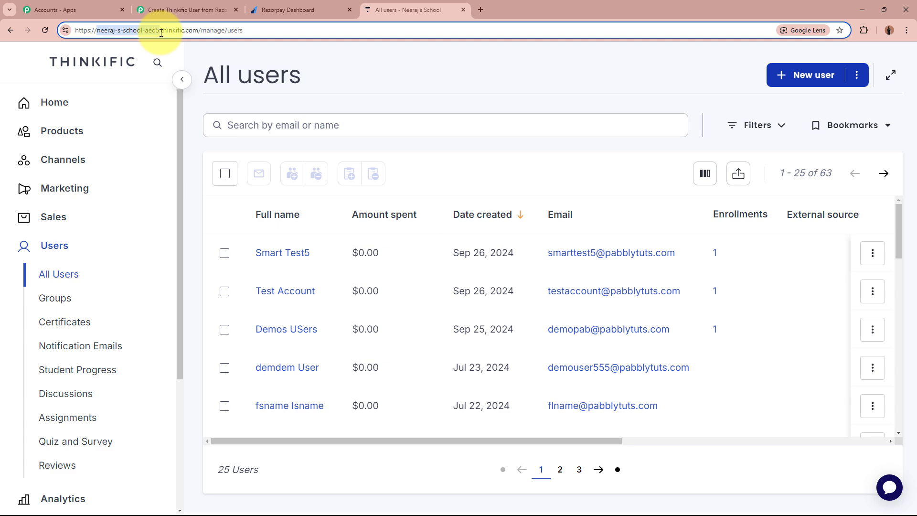
pyautogui.click(186, 10)
pyautogui.click(382, 262)
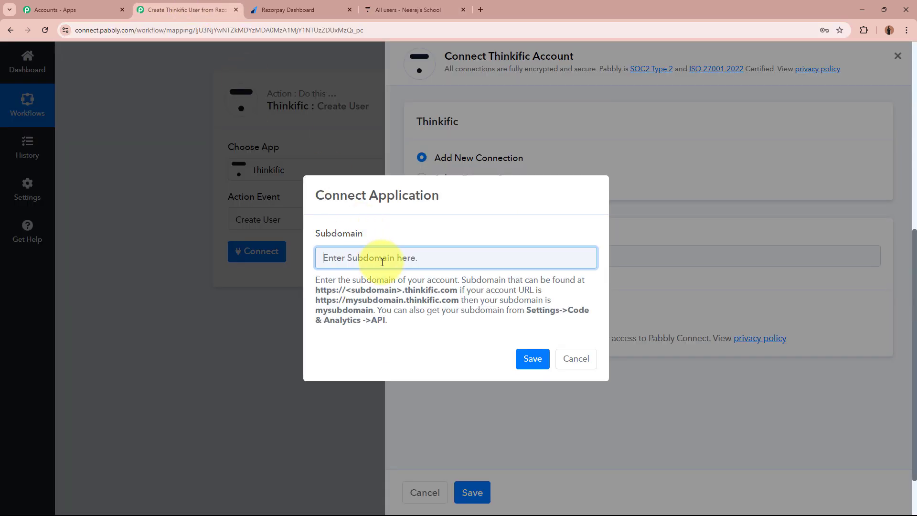
# - Save the subdomain to connect Thinkific and review the empty First Name, Last Name, Email and Password fields
pyautogui.click(531, 359)
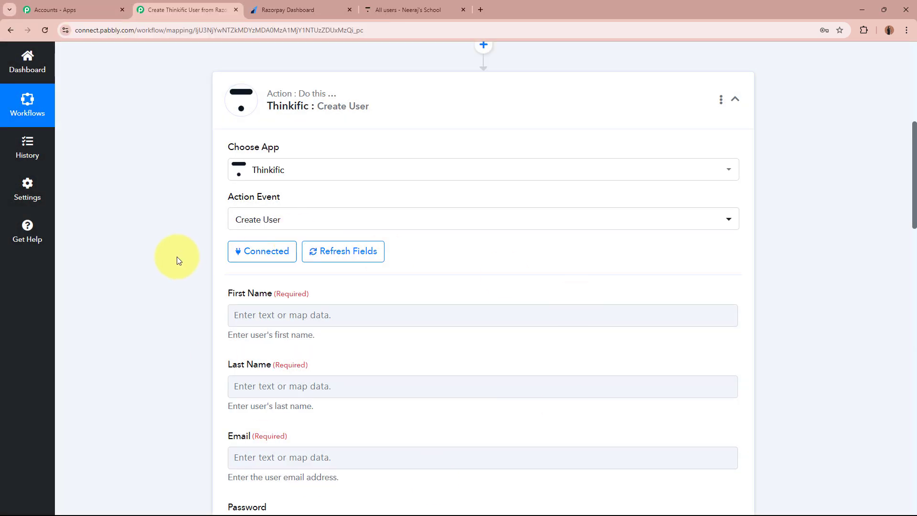
pyautogui.scroll(-3, 141, 284)
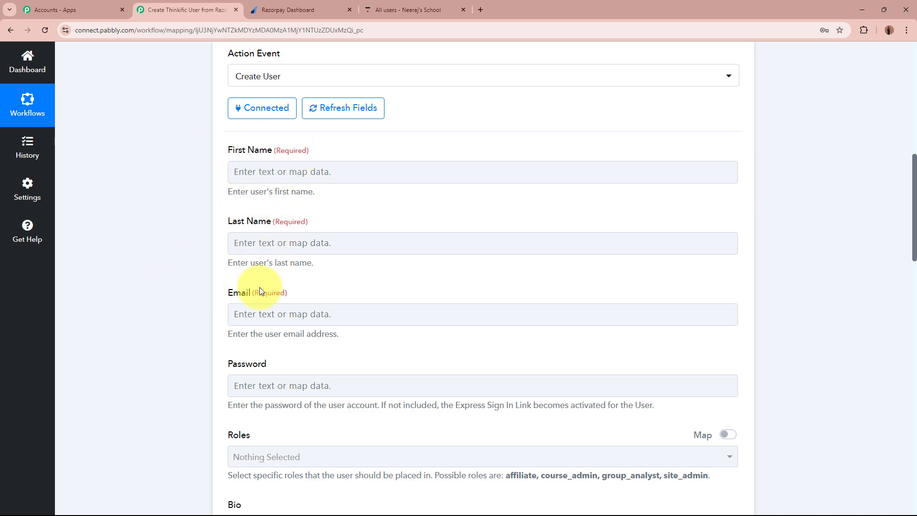
pyautogui.scroll(-3, 154, 375)
pyautogui.scroll(4, 154, 377)
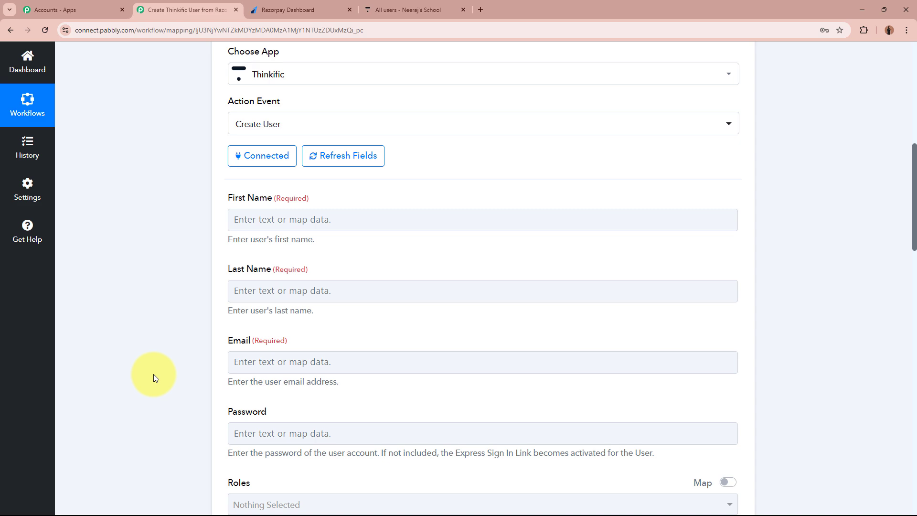
pyautogui.scroll(8, 153, 375)
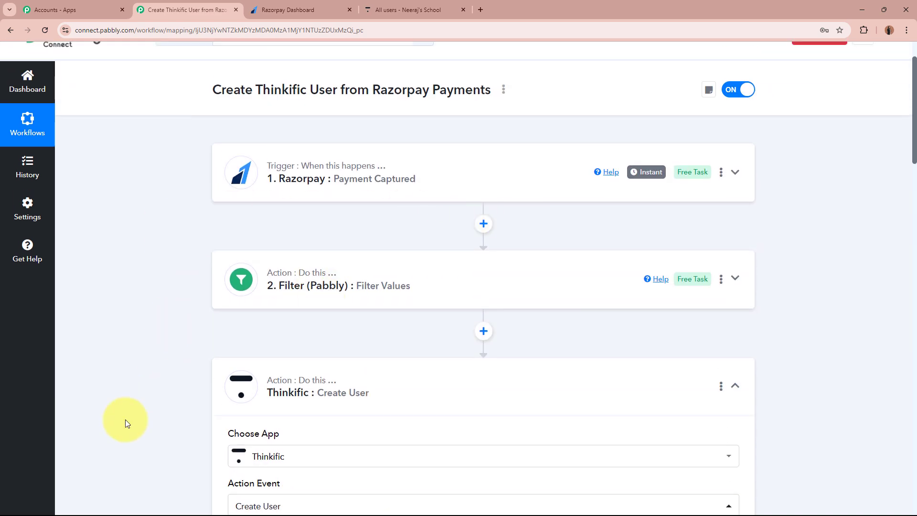
pyautogui.scroll(-8, 126, 420)
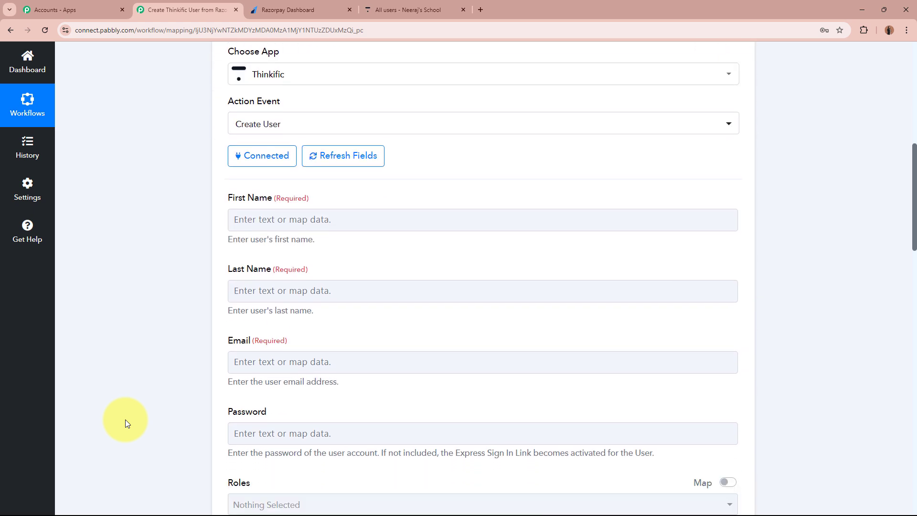
# - Map Create User's First Name to the Razorpay Payload Payment Entity Notes First Name field
pyautogui.click(311, 225)
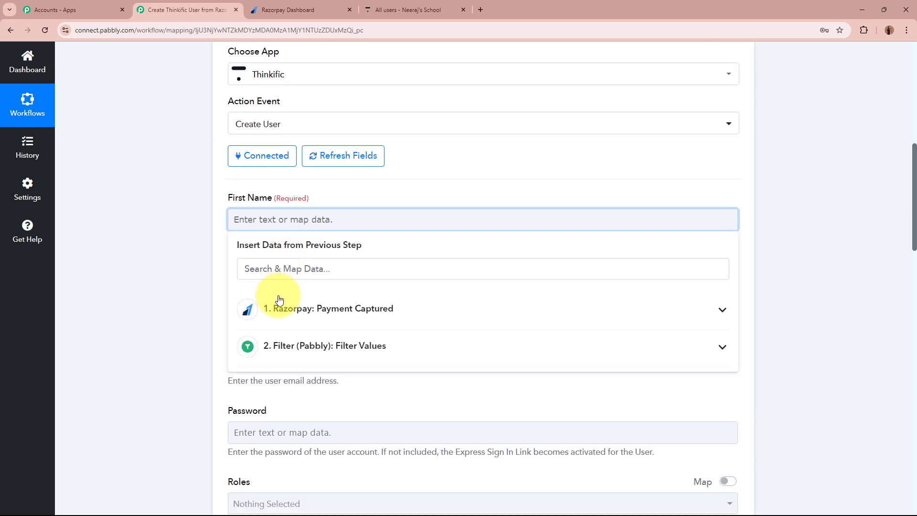
pyautogui.click(317, 308)
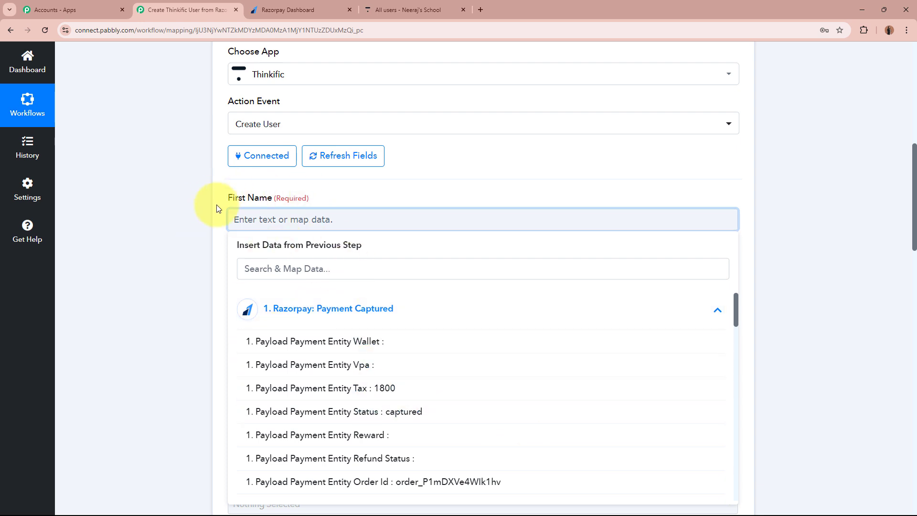
pyautogui.scroll(-10, 404, 394)
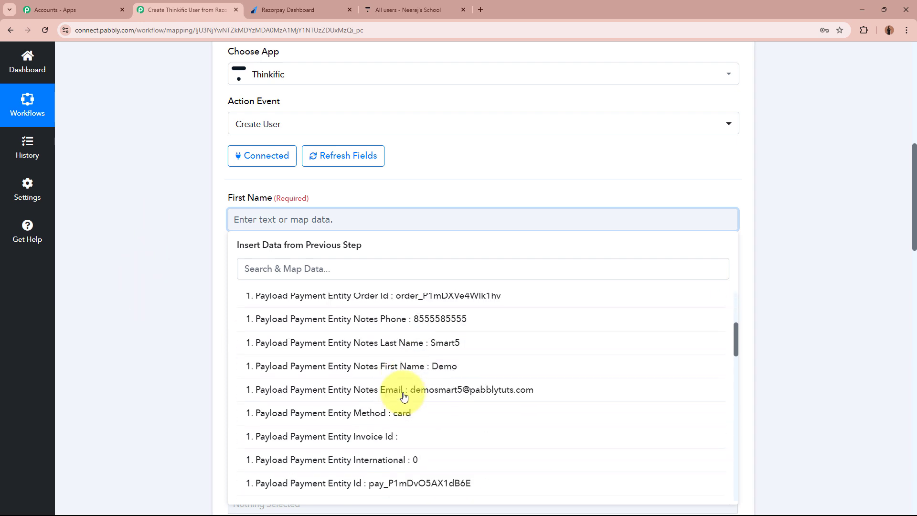
pyautogui.scroll(-7, 404, 395)
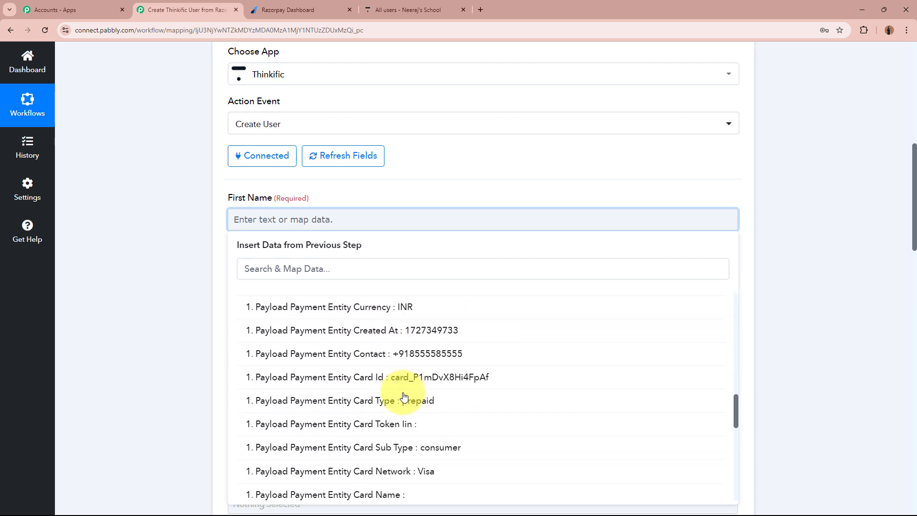
pyautogui.scroll(10, 404, 396)
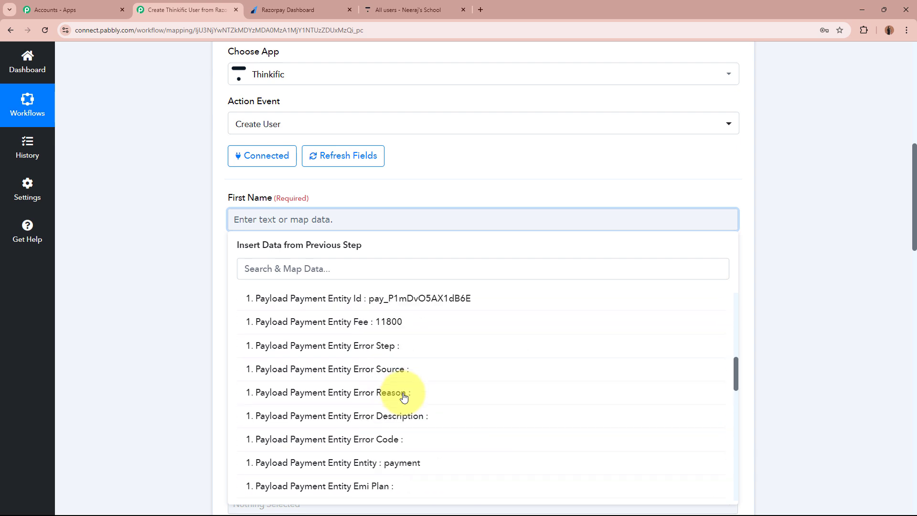
pyautogui.scroll(2, 403, 395)
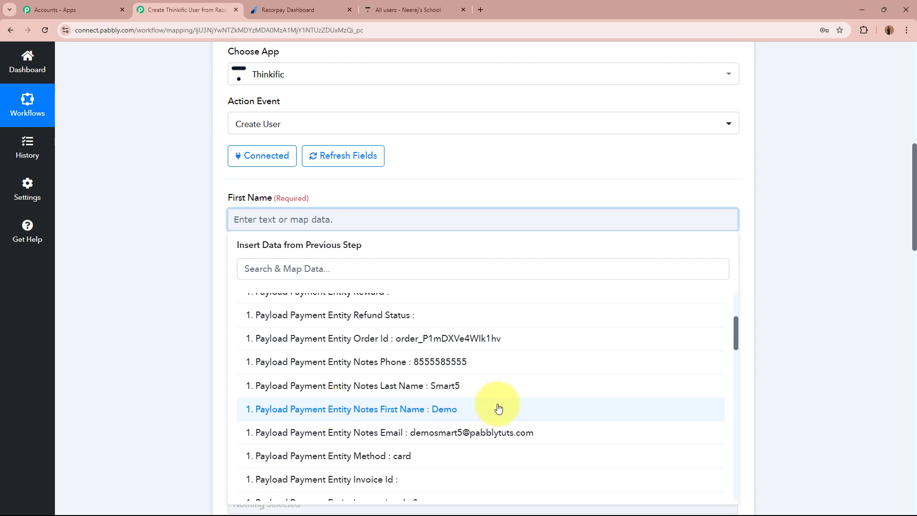
pyautogui.click(457, 415)
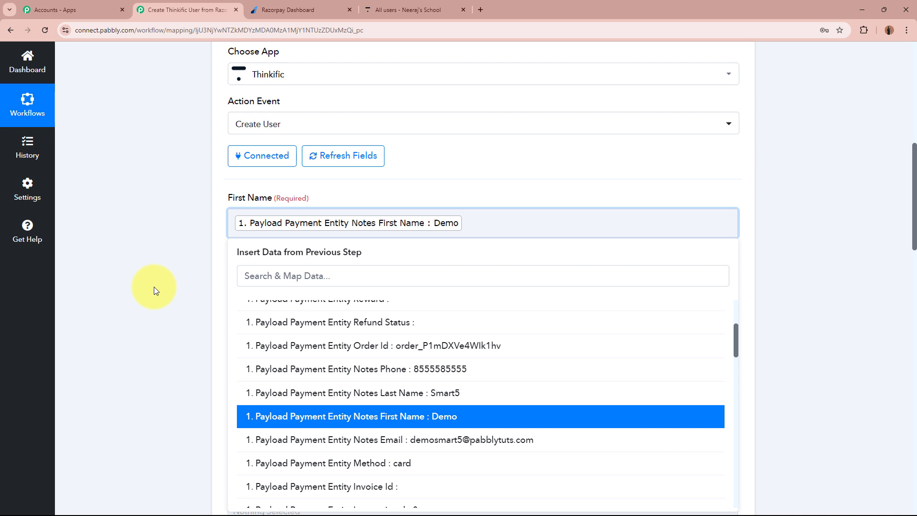
pyautogui.click(154, 286)
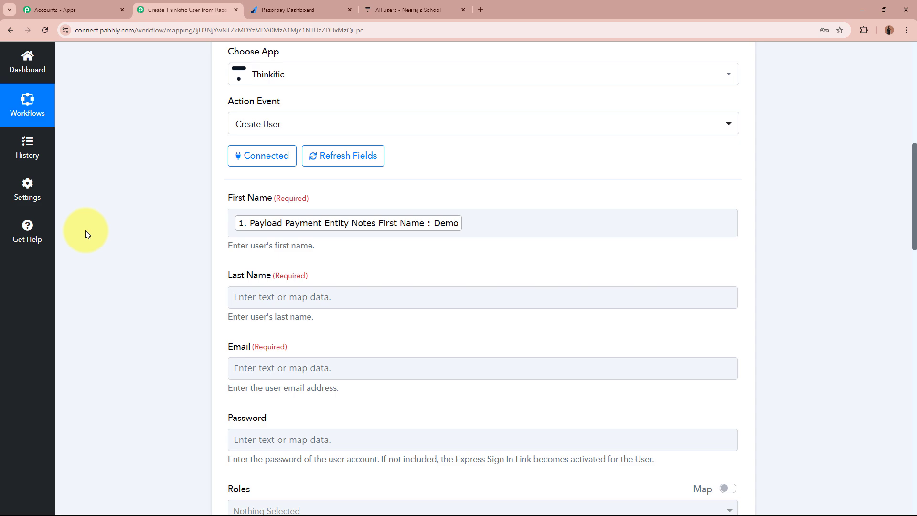
pyautogui.scroll(7, 157, 273)
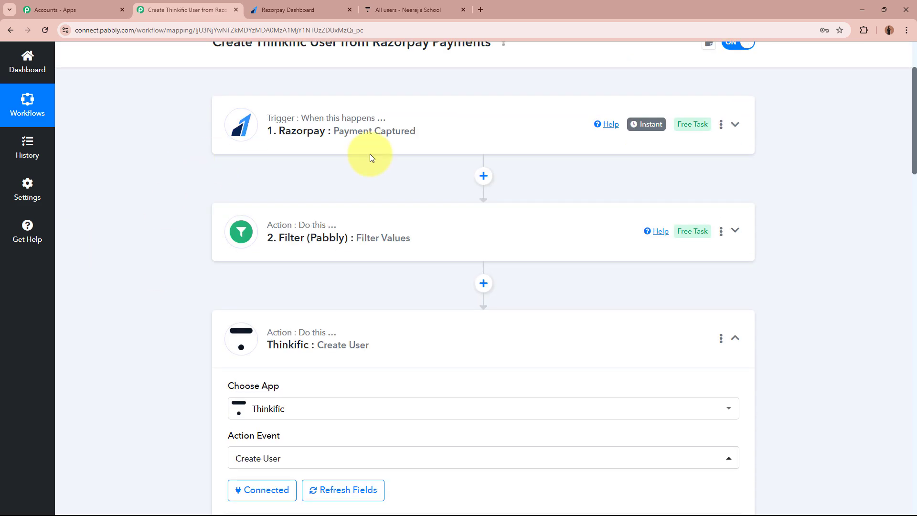
# - Map Last Name to Notes Last Name and Email to Notes Email from the Razorpay payment
pyautogui.scroll(-5, 436, 177)
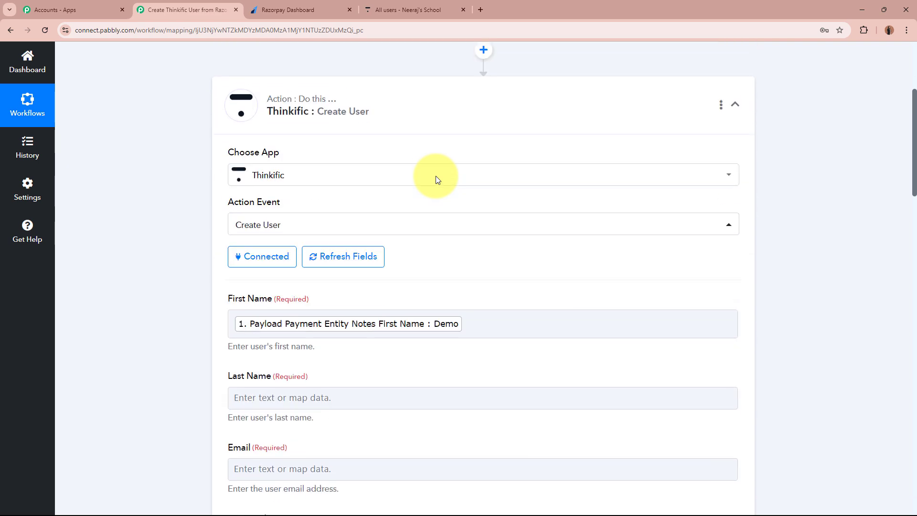
pyautogui.scroll(-4, 435, 178)
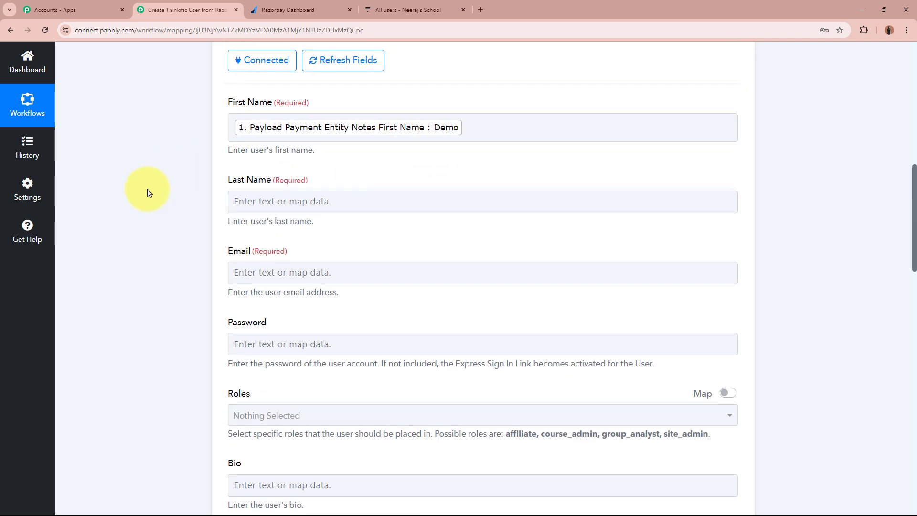
pyautogui.click(317, 198)
pyautogui.scroll(-3, 153, 184)
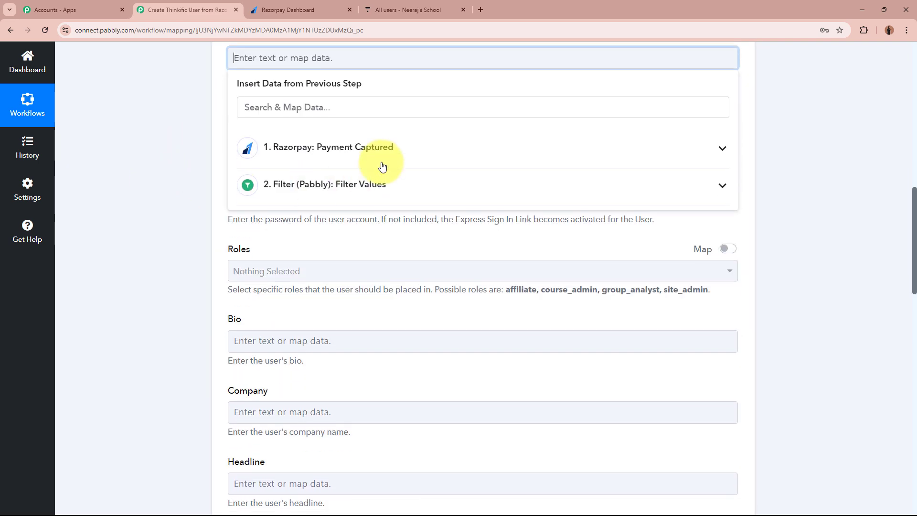
pyautogui.click(379, 152)
pyautogui.scroll(-1, 382, 315)
pyautogui.click(373, 323)
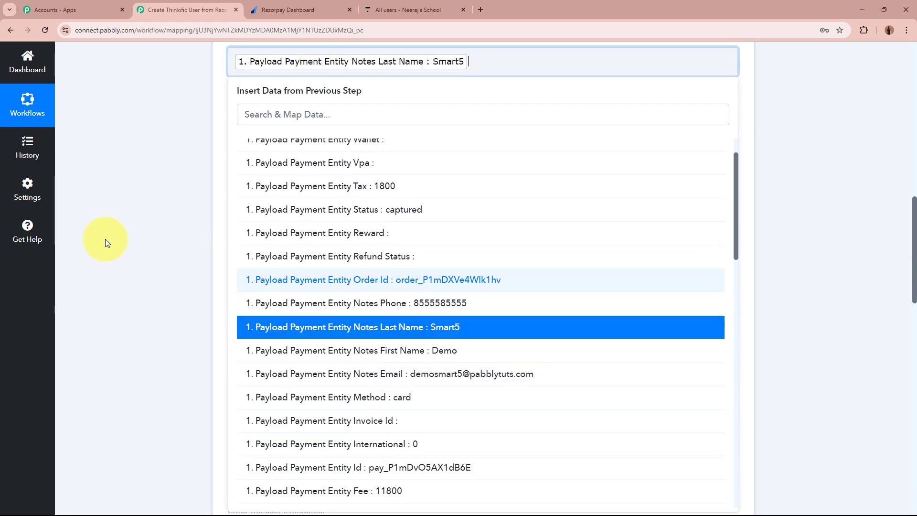
pyautogui.click(328, 134)
pyautogui.click(347, 221)
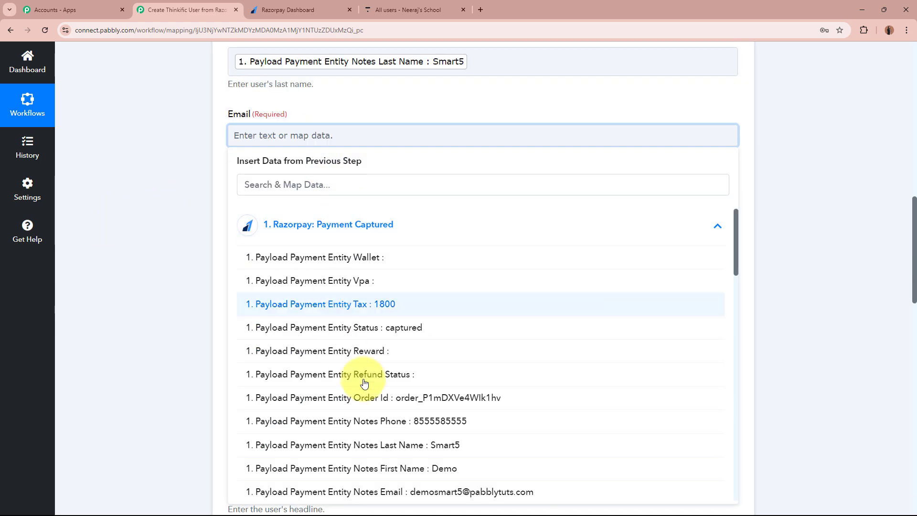
pyautogui.click(436, 496)
pyautogui.click(168, 275)
# - Map Password to the payment's Order Id and Phone Number to Notes Phone
pyautogui.scroll(-2, 168, 274)
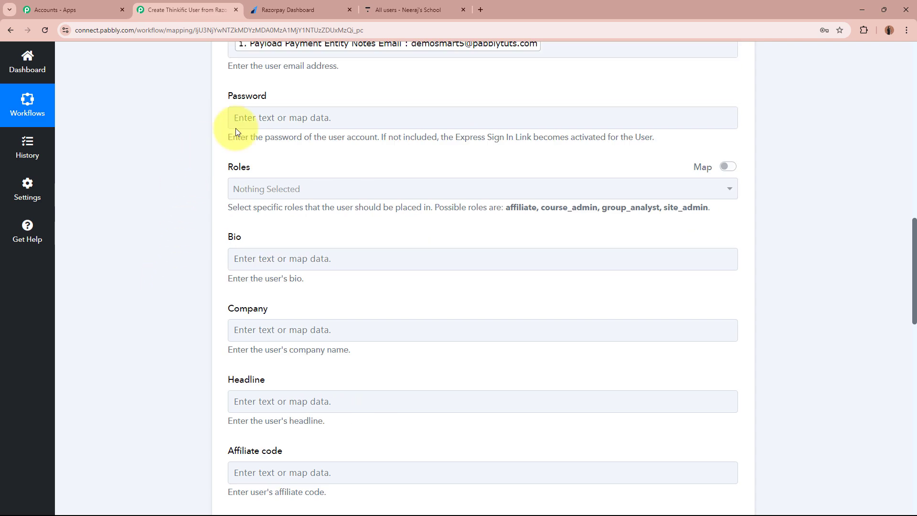
pyautogui.click(321, 120)
pyautogui.click(355, 207)
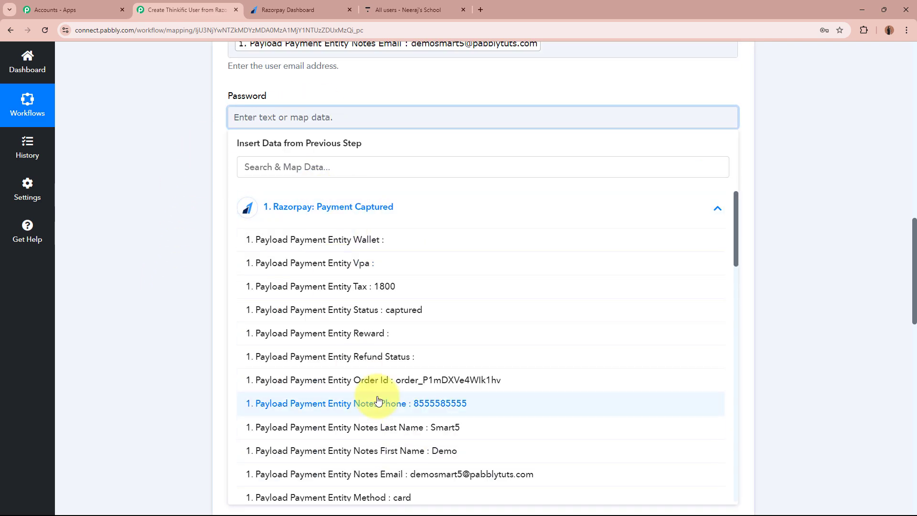
pyautogui.click(369, 377)
pyautogui.click(167, 235)
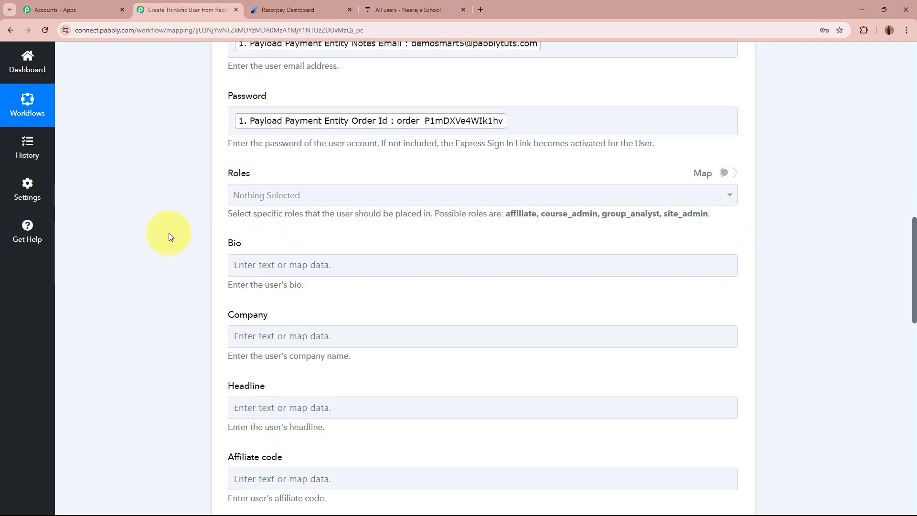
pyautogui.scroll(-2, 168, 233)
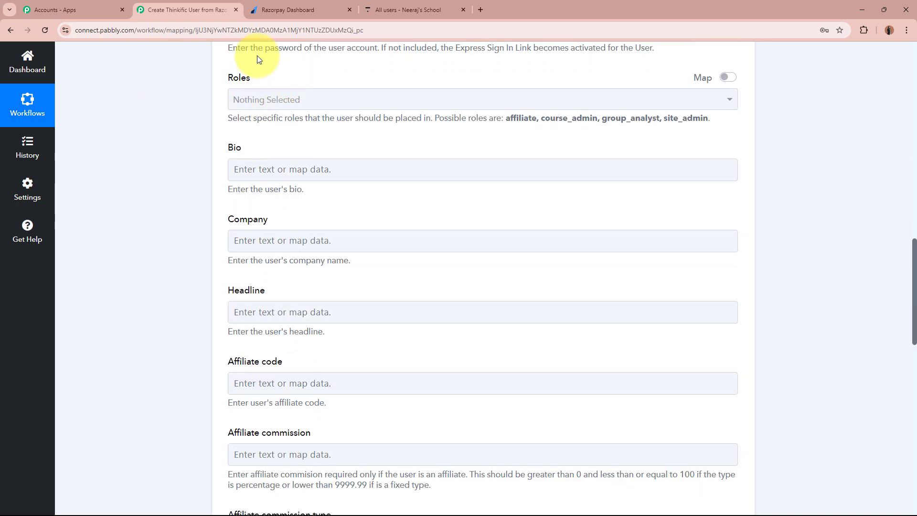
pyautogui.scroll(-7, 188, 311)
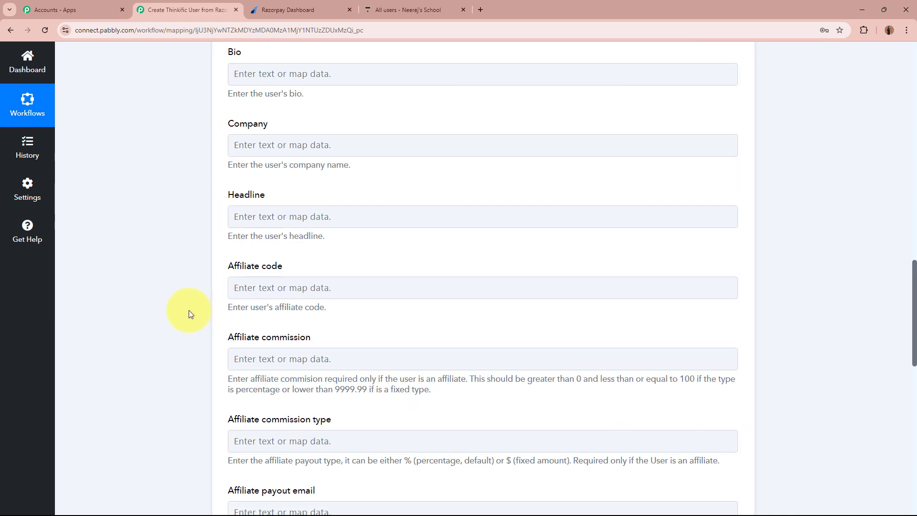
pyautogui.scroll(-5, 183, 300)
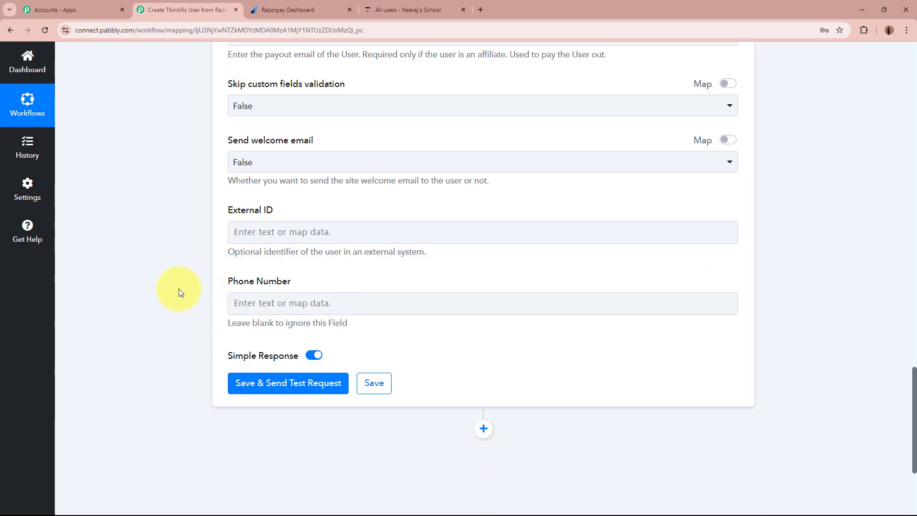
pyautogui.click(344, 303)
pyautogui.scroll(-2, 282, 250)
pyautogui.click(389, 257)
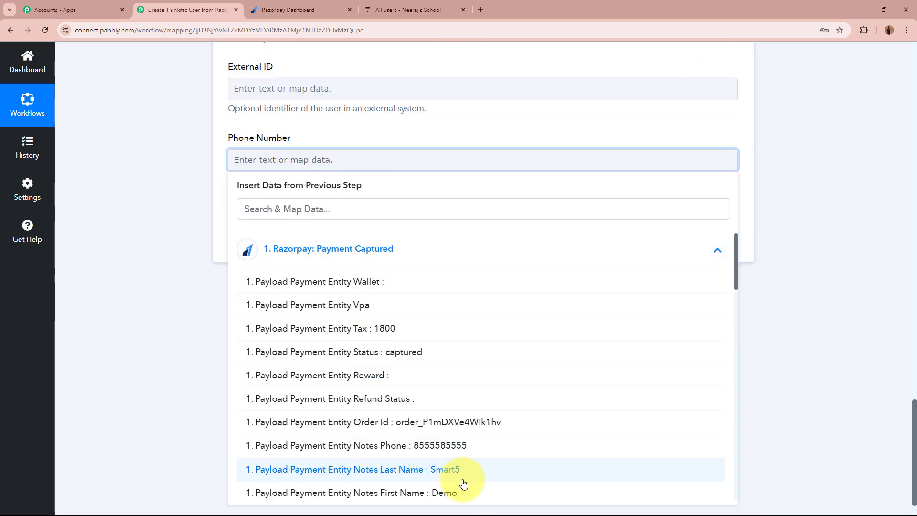
pyautogui.click(454, 448)
pyautogui.click(176, 188)
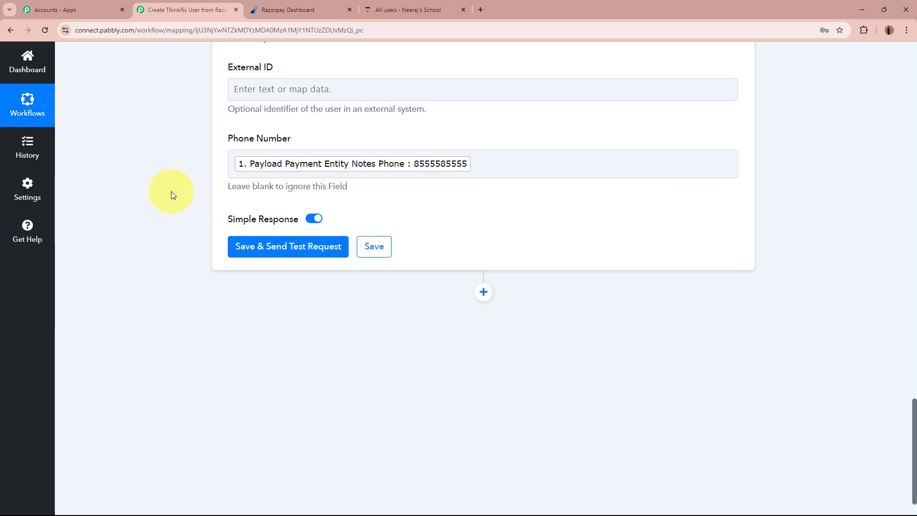
# - Save the Create User step and send a test request, creating the new Thinkific user
pyautogui.scroll(10, 171, 191)
pyautogui.scroll(-15, 171, 191)
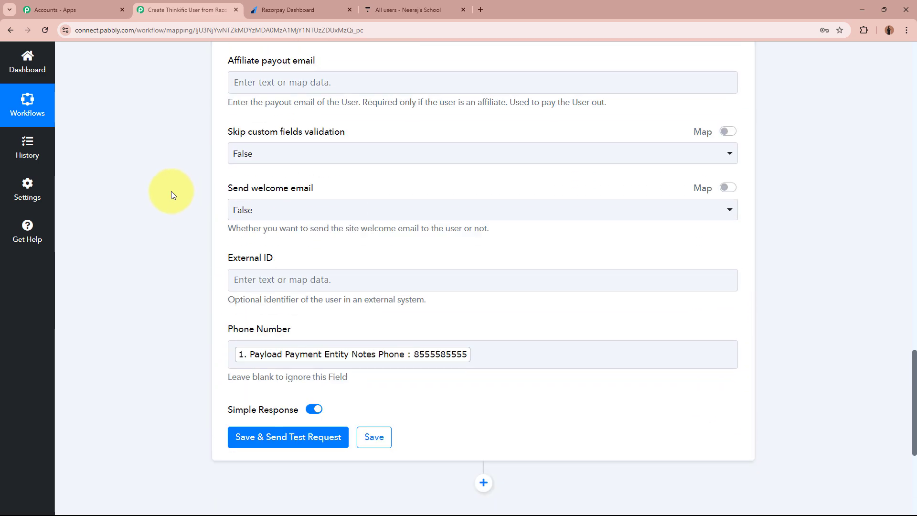
pyautogui.click(295, 198)
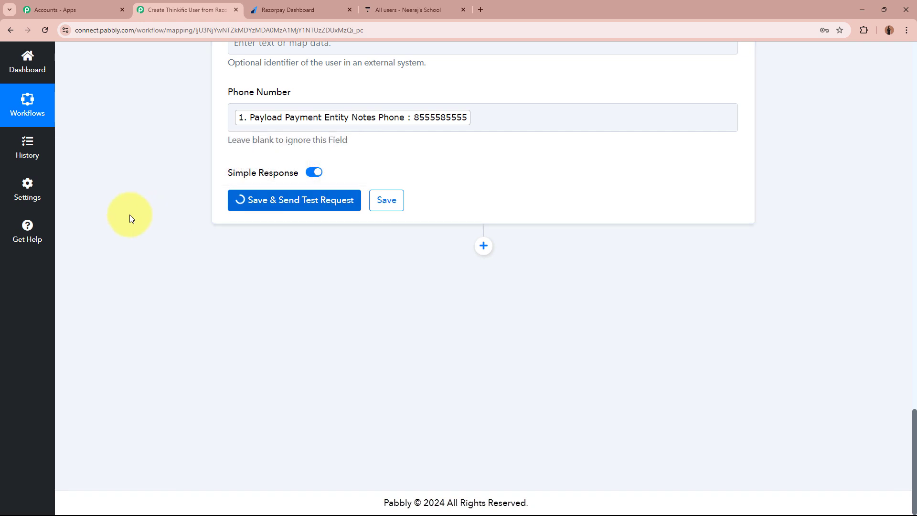
pyautogui.scroll(-4, 128, 215)
pyautogui.scroll(1, 128, 215)
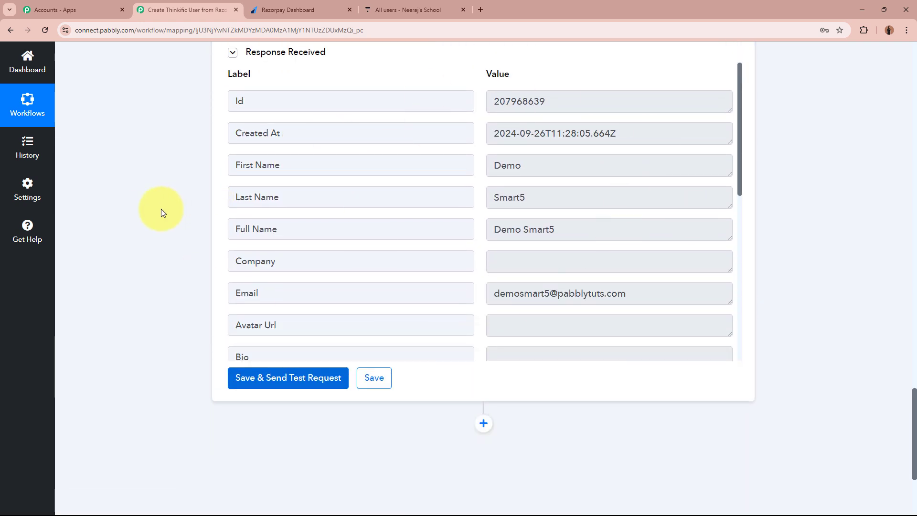
# - Check the new user's profile in Thinkific, then open the Personality Development Mastery Course curriculum
pyautogui.click(391, 9)
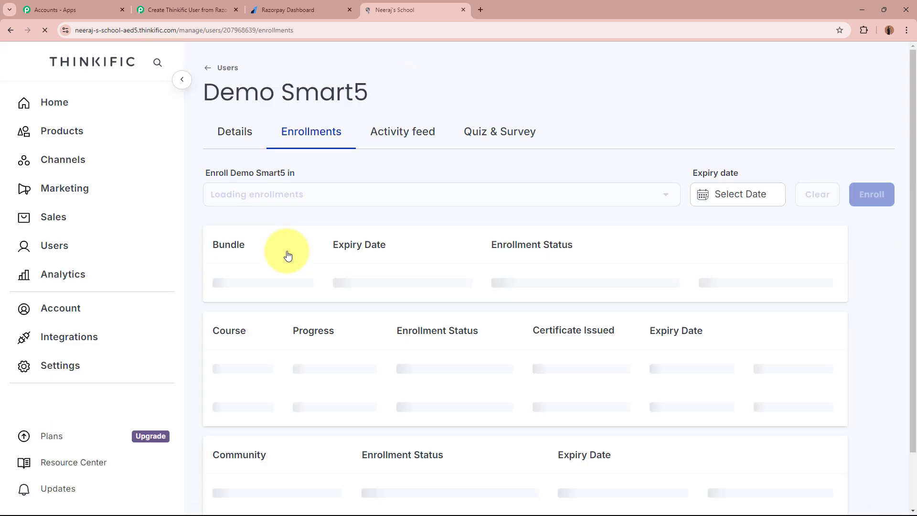
pyautogui.click(243, 144)
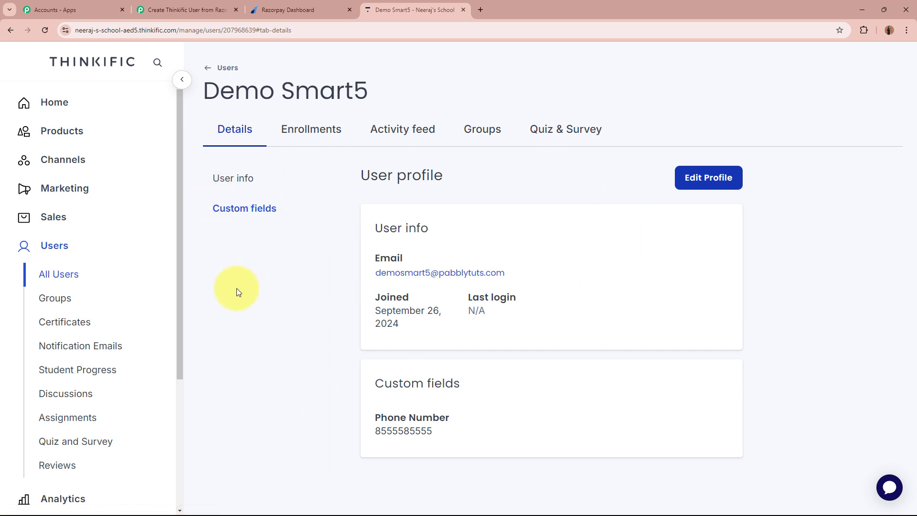
pyautogui.click(93, 130)
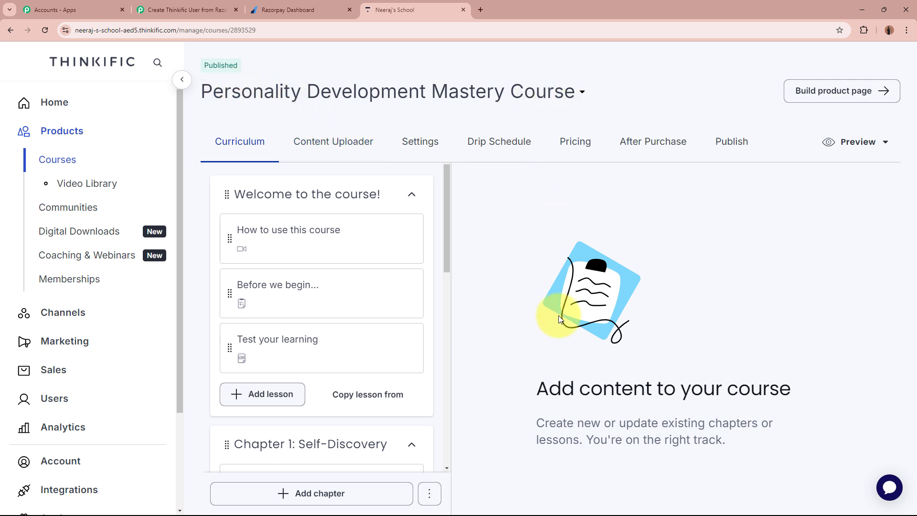
# - Add a new Thinkific action step to the workflow using the Enroll User event
pyautogui.click(215, 13)
pyautogui.scroll(-4, 155, 226)
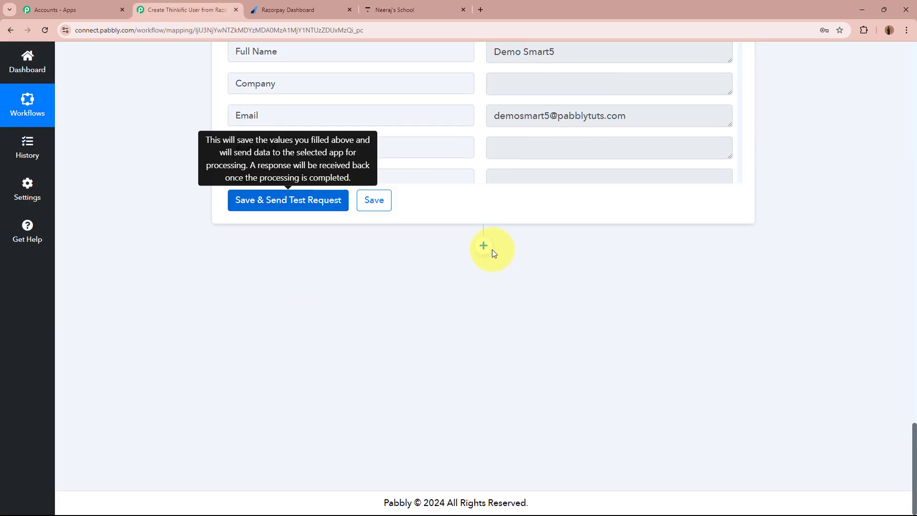
pyautogui.click(491, 250)
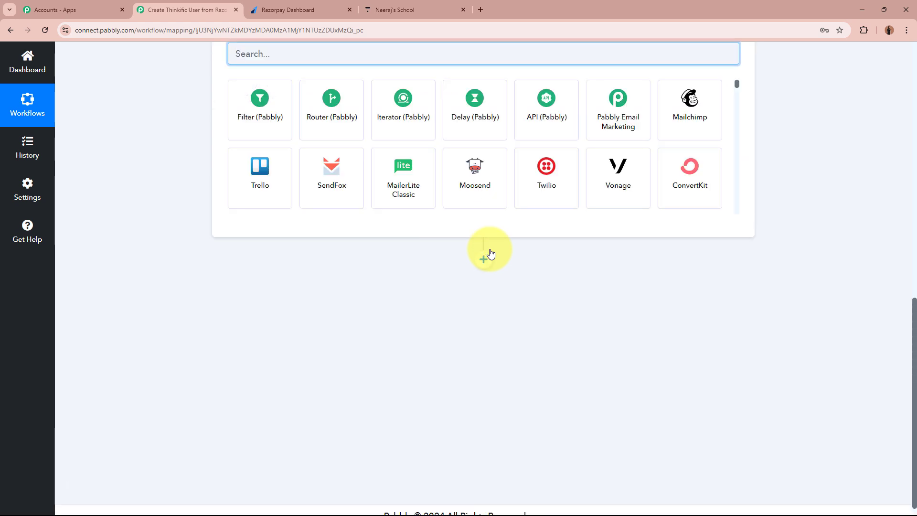
pyautogui.write('Thi')
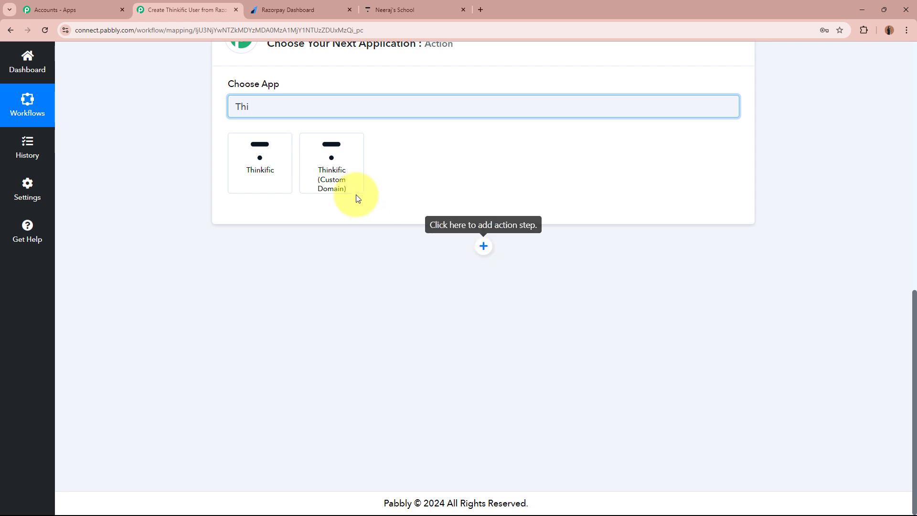
pyautogui.click(253, 172)
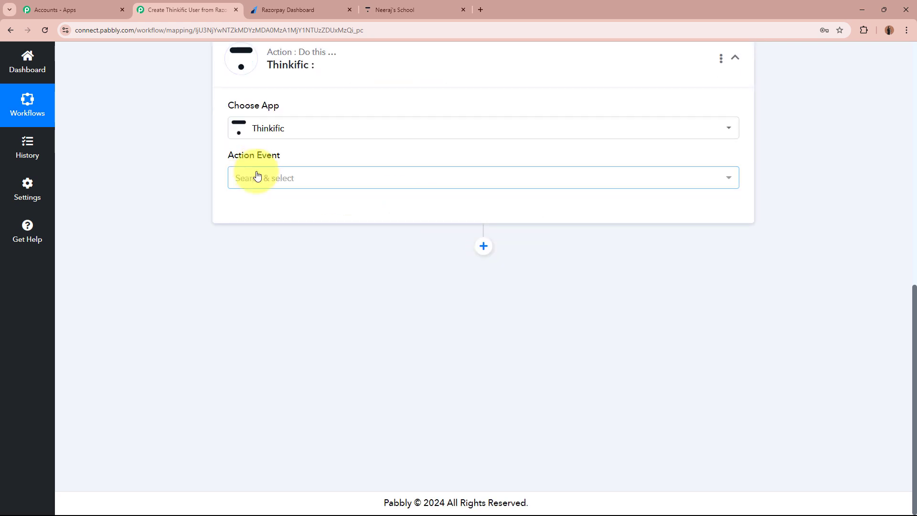
pyautogui.click(255, 177)
pyautogui.scroll(-2, 314, 345)
pyautogui.scroll(-1, 314, 345)
pyautogui.click(272, 322)
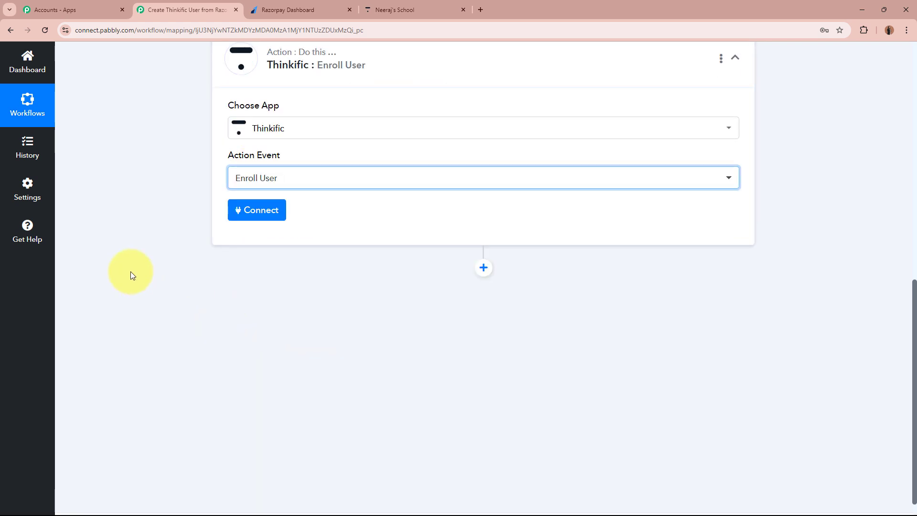
# - Connect the step using the existing Thinkific #5 connection
pyautogui.scroll(5, 413, 255)
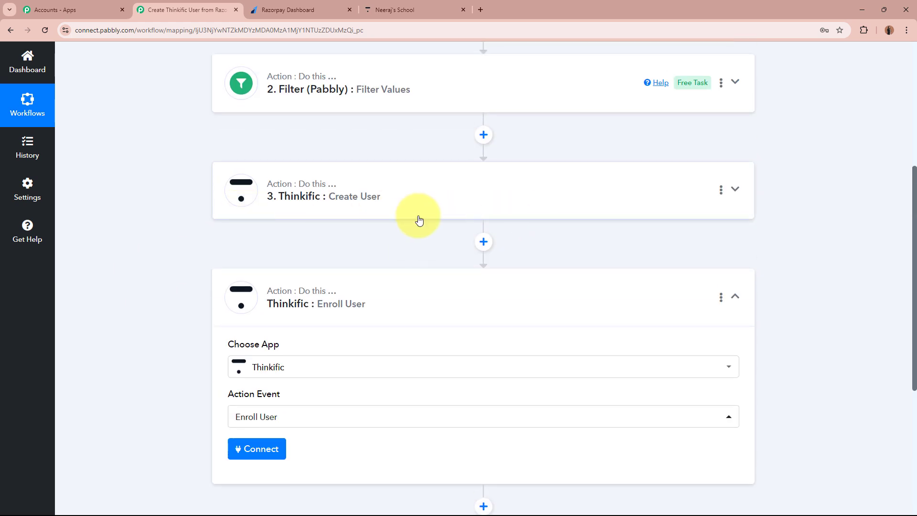
pyautogui.scroll(-3, 236, 242)
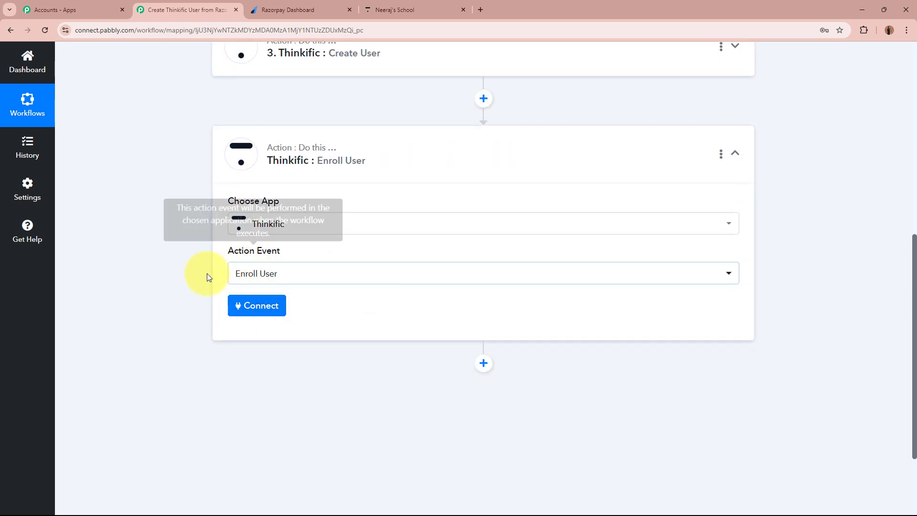
pyautogui.click(234, 301)
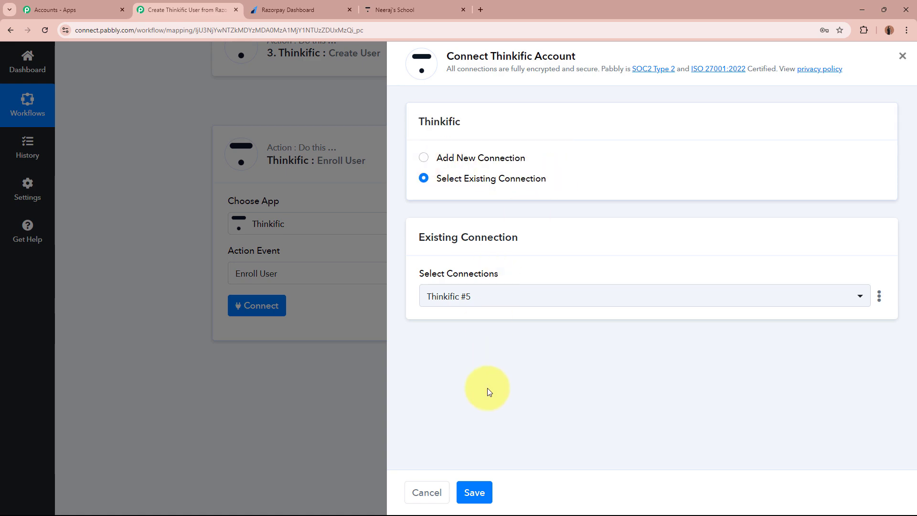
# - Save the Thinkific connection and keep Personality Development Mastery Course as the course
pyautogui.click(475, 493)
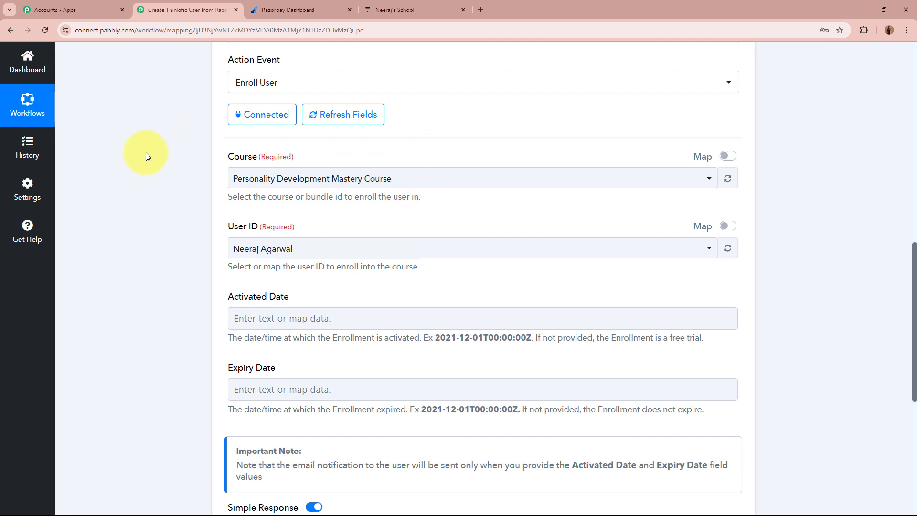
pyautogui.click(323, 178)
pyautogui.click(314, 234)
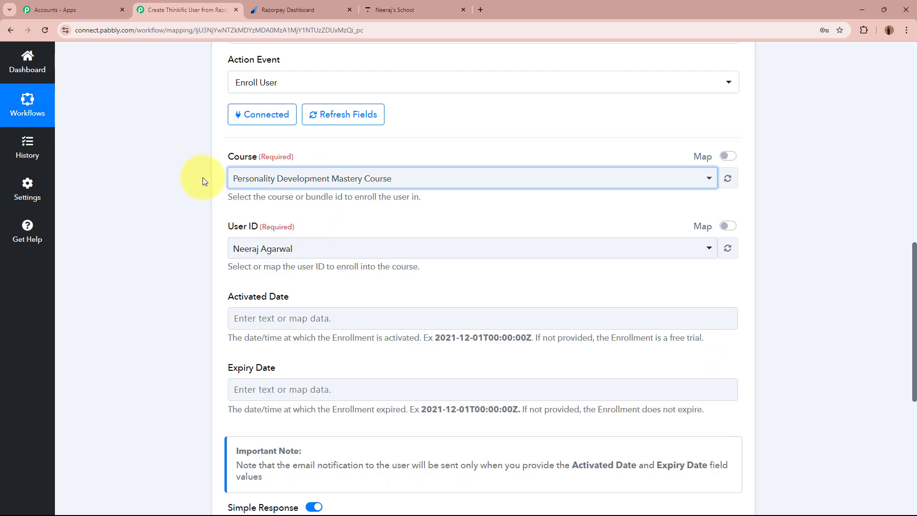
pyautogui.click(159, 216)
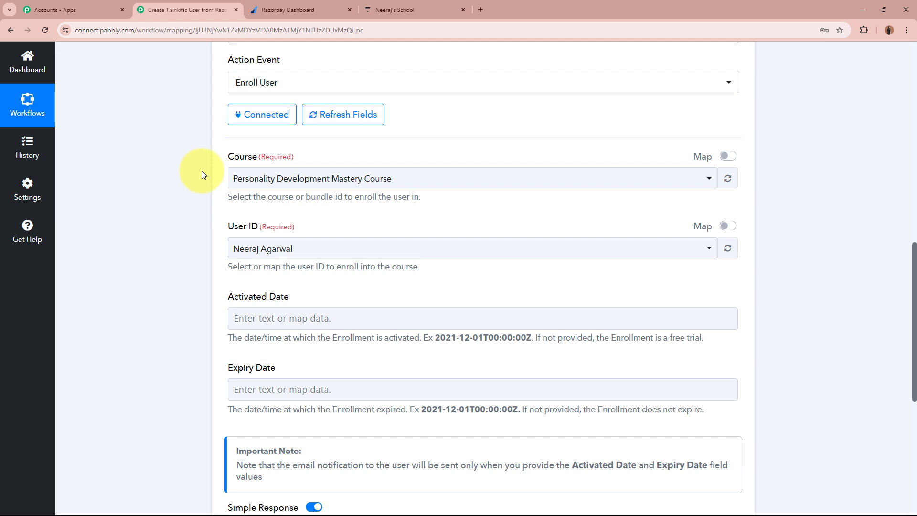
pyautogui.scroll(-1, 202, 171)
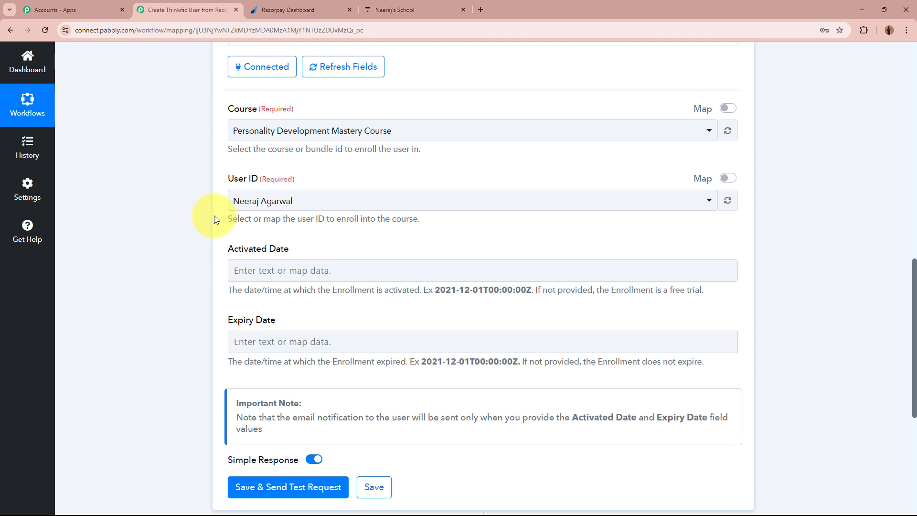
# - Switch User ID to mapped data and replace its value with the Create User step's Id
pyautogui.click(728, 179)
pyautogui.click(337, 200)
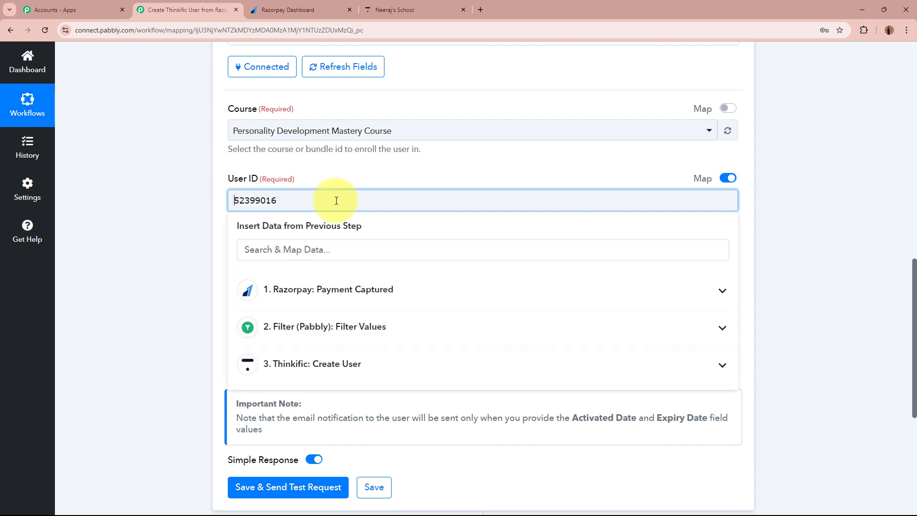
pyautogui.moveTo(337, 201); pyautogui.dragTo(198, 201)
pyautogui.press('BackSpace')
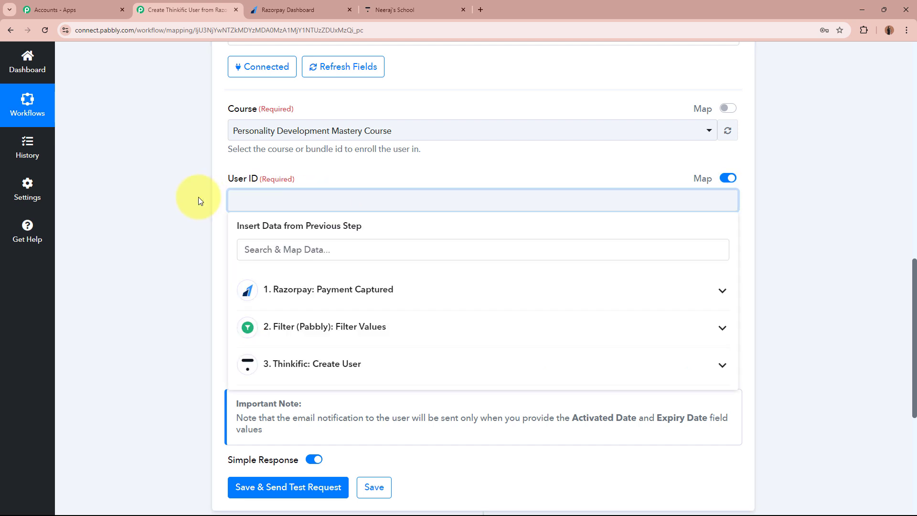
pyautogui.click(383, 366)
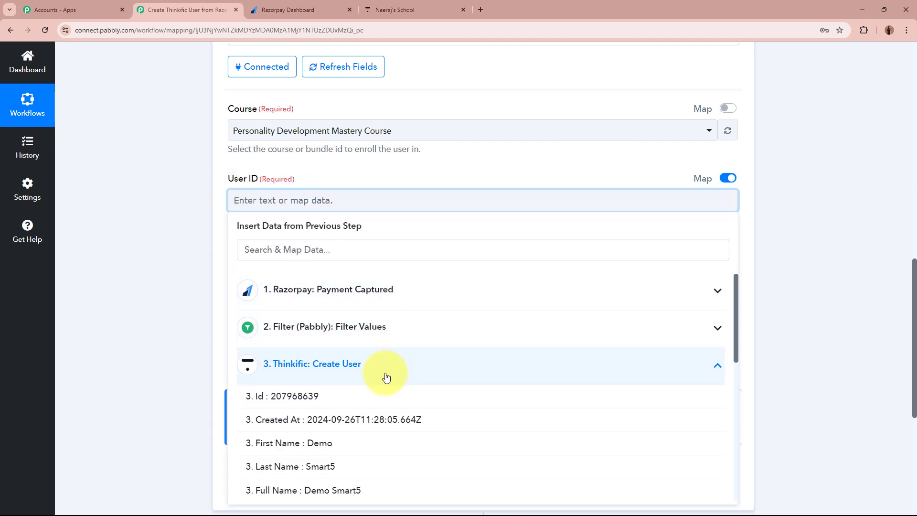
pyautogui.click(363, 397)
pyautogui.click(164, 258)
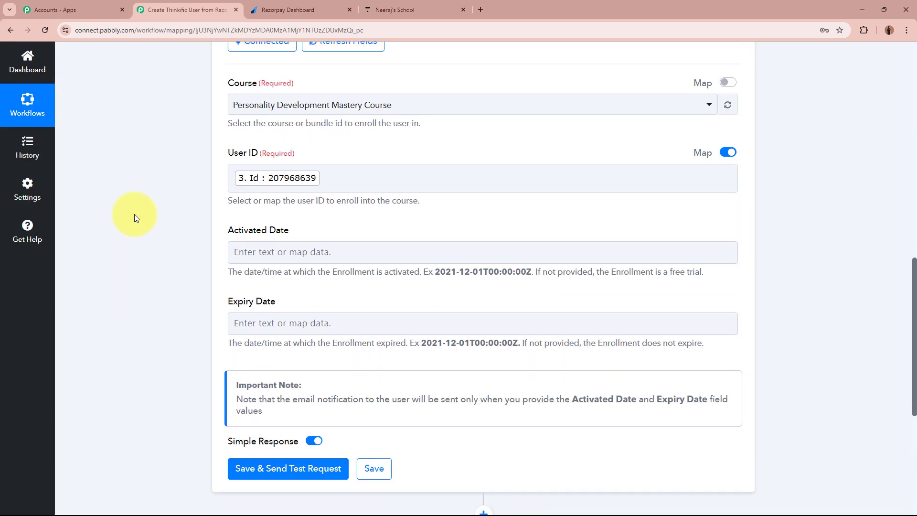
# - Review the example formats for the Activated Date and Expiry Date fields
pyautogui.scroll(-2, 134, 214)
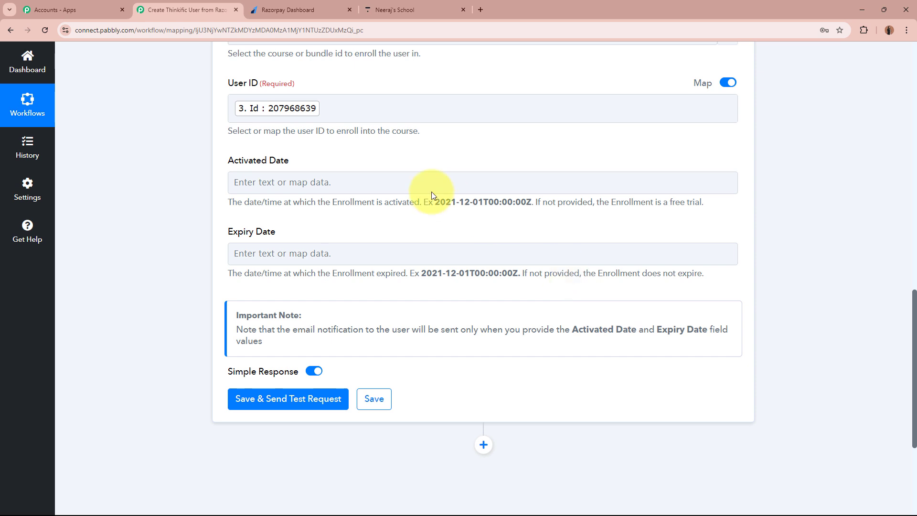
pyautogui.moveTo(384, 203); pyautogui.dragTo(530, 203)
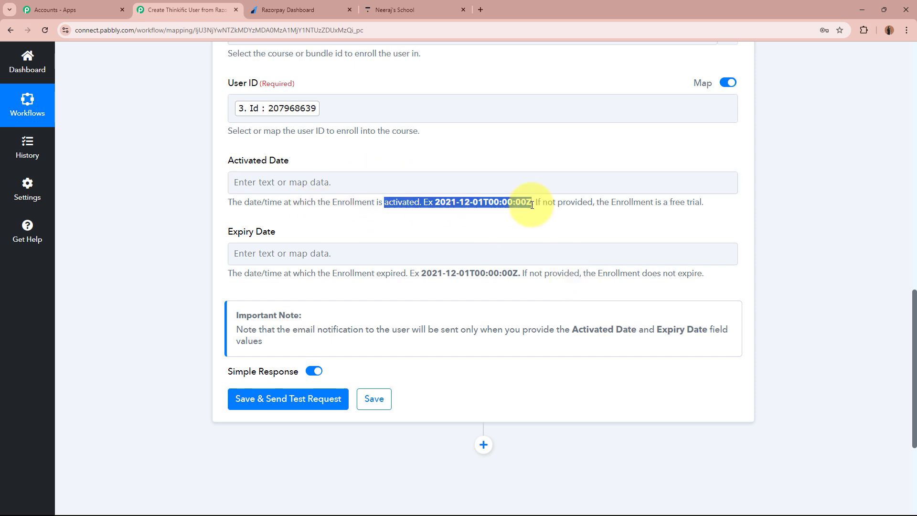
pyautogui.moveTo(376, 274); pyautogui.dragTo(537, 278)
pyautogui.click(538, 278)
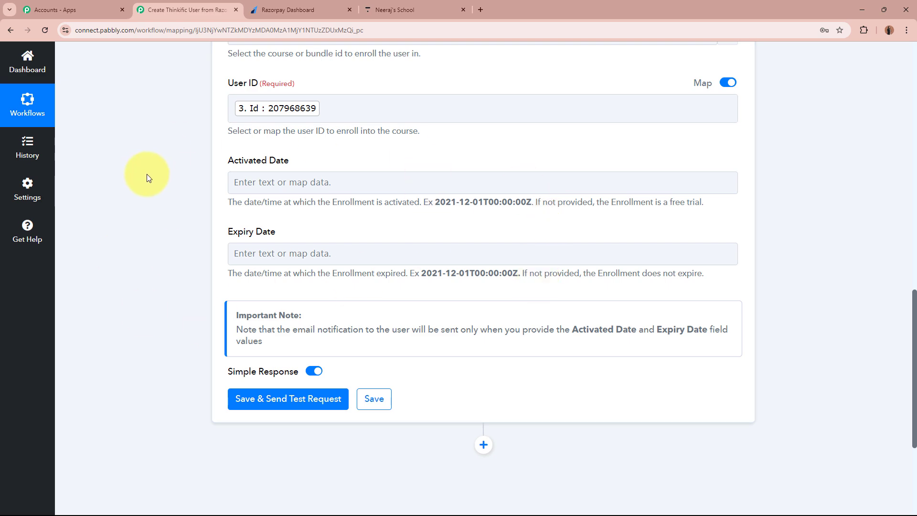
pyautogui.scroll(2, 146, 175)
pyautogui.scroll(-6, 145, 175)
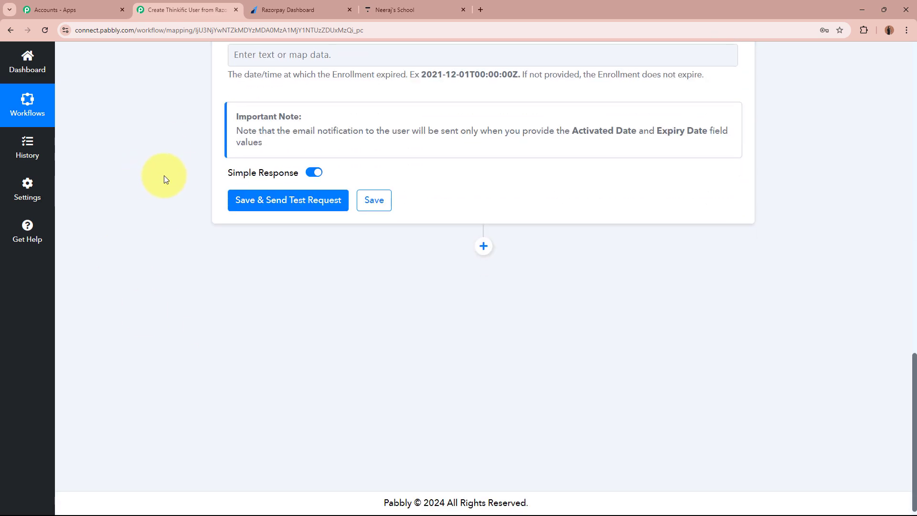
# - Test the Enroll User step, review the enrollment response, then go to Thinkific's users list
pyautogui.click(280, 201)
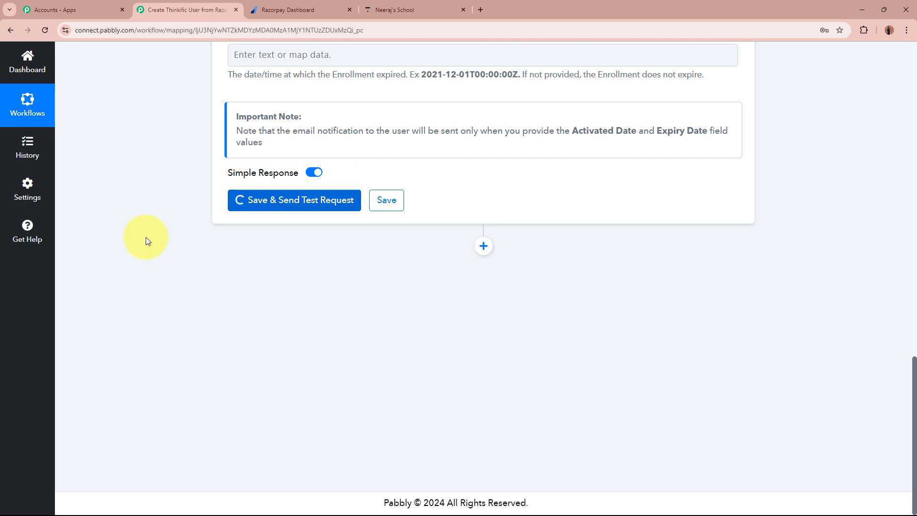
pyautogui.scroll(-1, 190, 317)
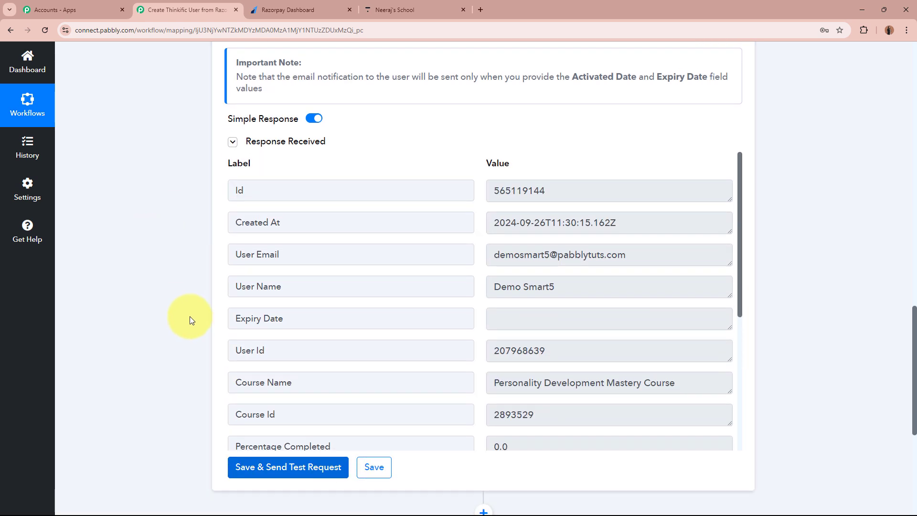
pyautogui.scroll(-2, 190, 317)
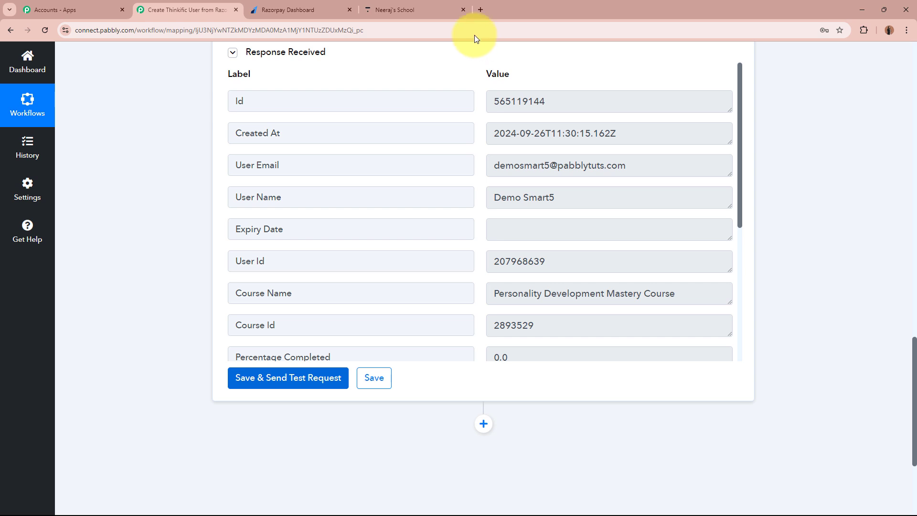
pyautogui.click(414, 10)
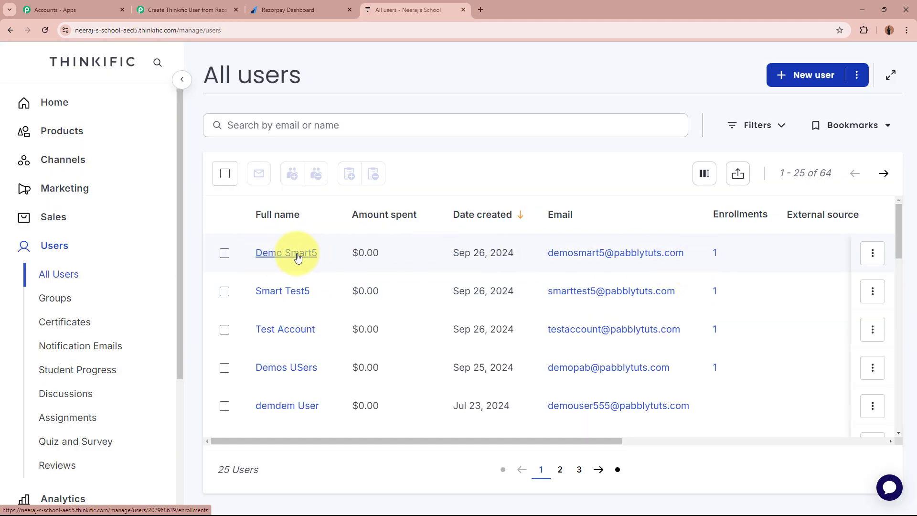
# - Open the newest user's Enrollments to confirm Personality Development Mastery Course is listed
pyautogui.click(297, 258)
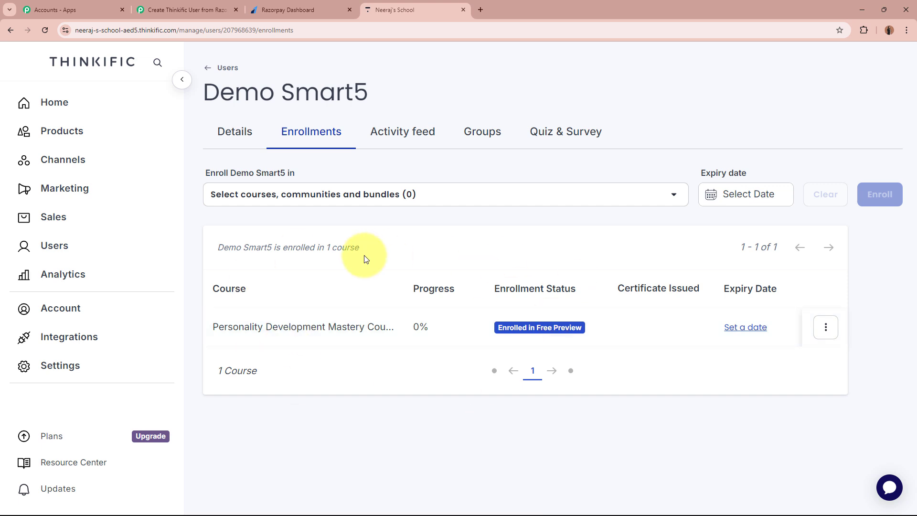
# - Return to Pabbly Connect and review the four workflow steps: trigger, filter, Create User, Enroll User
pyautogui.click(186, 9)
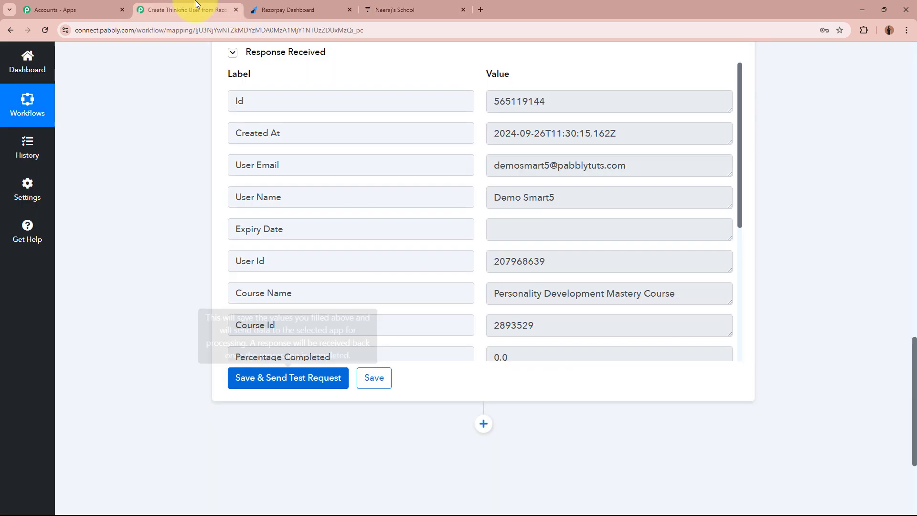
pyautogui.scroll(5, 702, 252)
pyautogui.scroll(10, 702, 256)
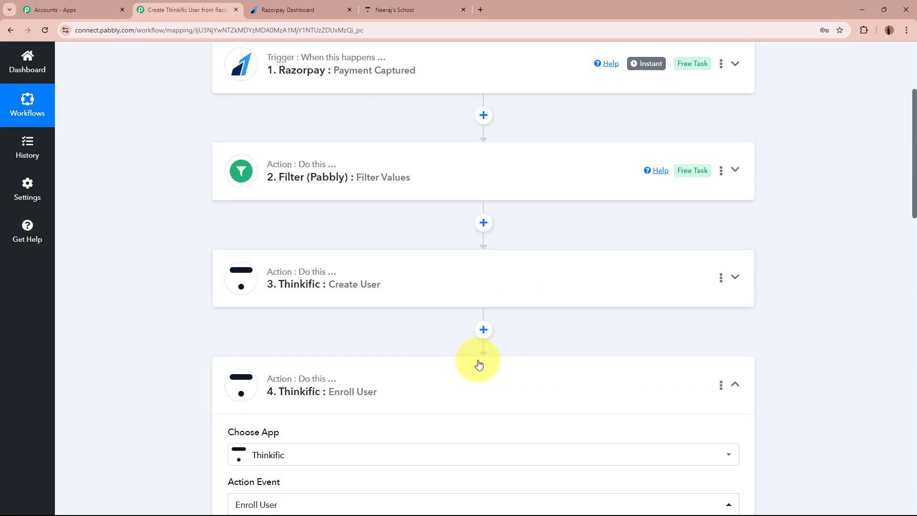
pyautogui.scroll(4, 178, 352)
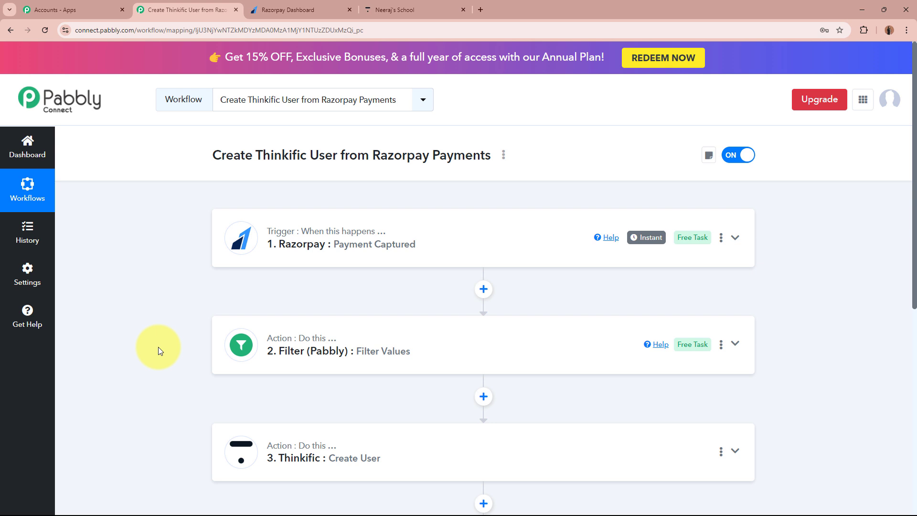
pyautogui.scroll(-5, 158, 347)
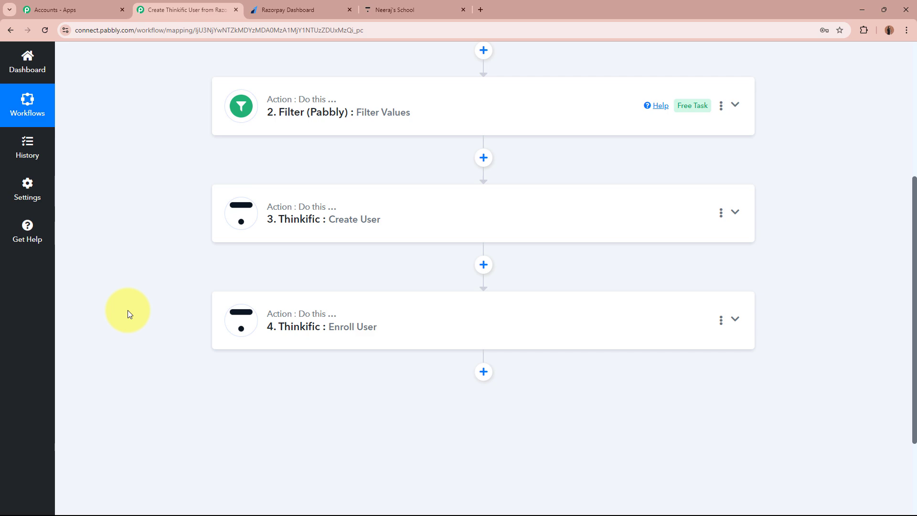
pyautogui.scroll(5, 128, 311)
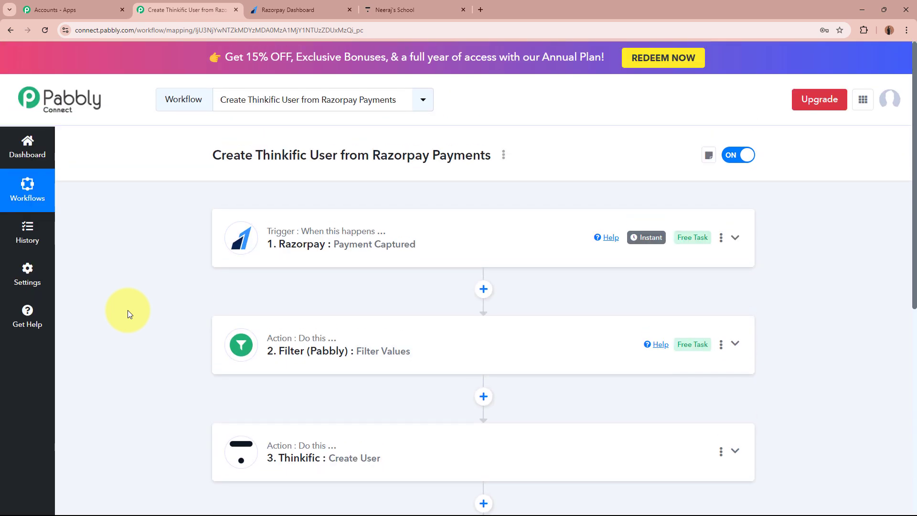
pyautogui.scroll(-5, 128, 314)
pyautogui.scroll(5, 128, 314)
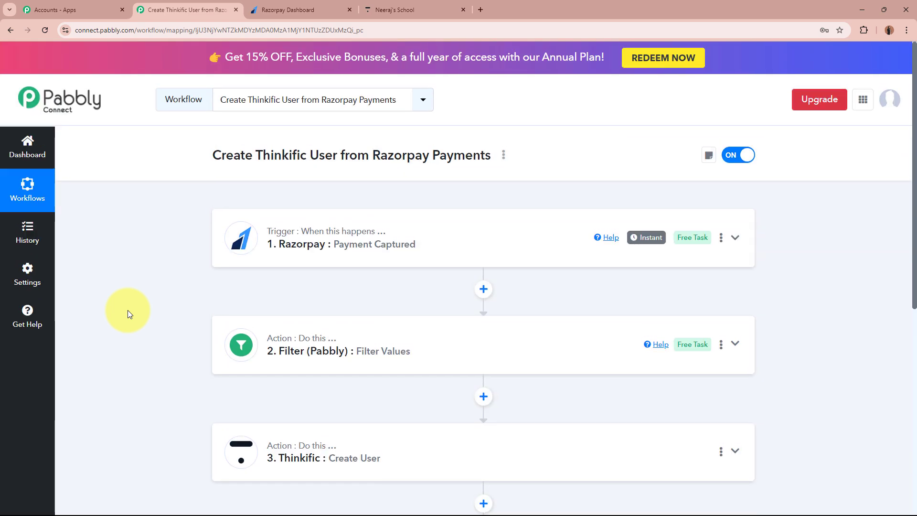